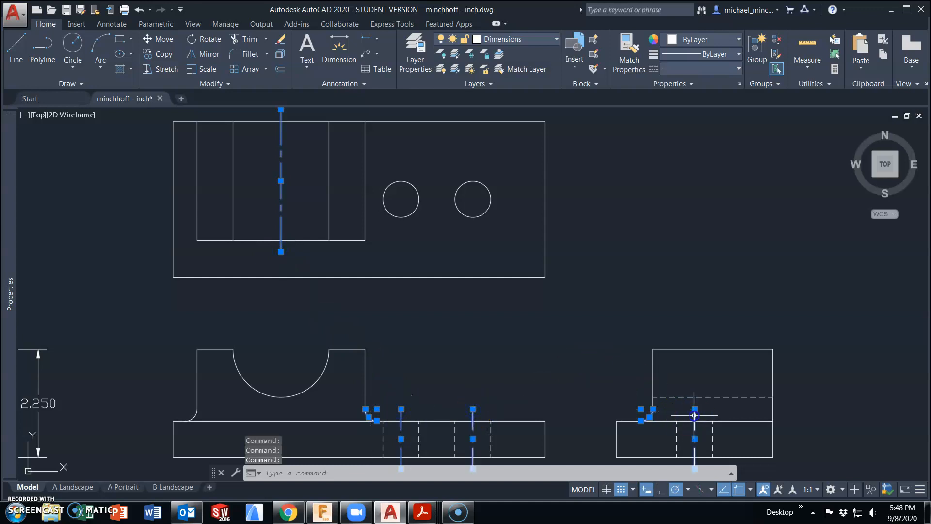
# Draw a 7.75 by 2.25 rectangle for a new front view in the empty space beyond the existing side view.
pyautogui.press('Escape')
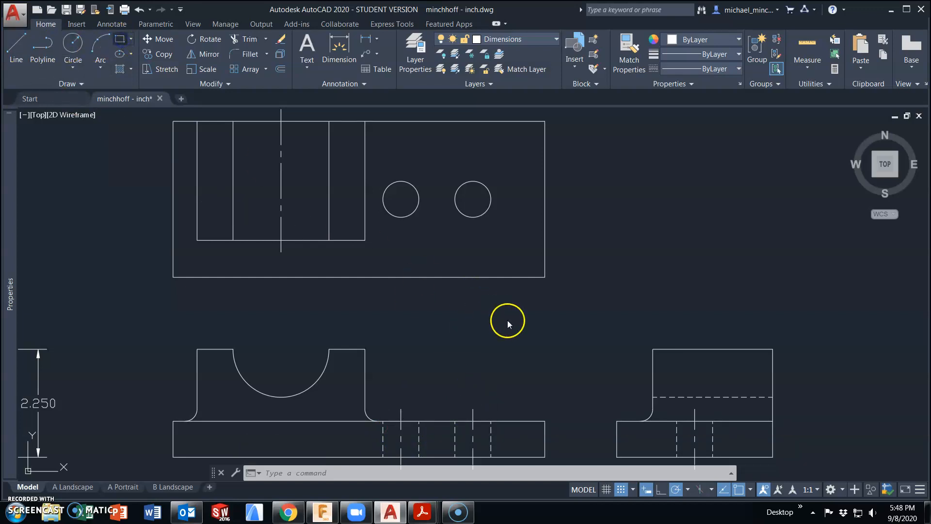
pyautogui.scroll(-2, 632, 332)
pyautogui.moveTo(656, 297); pyautogui.dragTo(233, 295, button='middle')
pyautogui.click(384, 410)
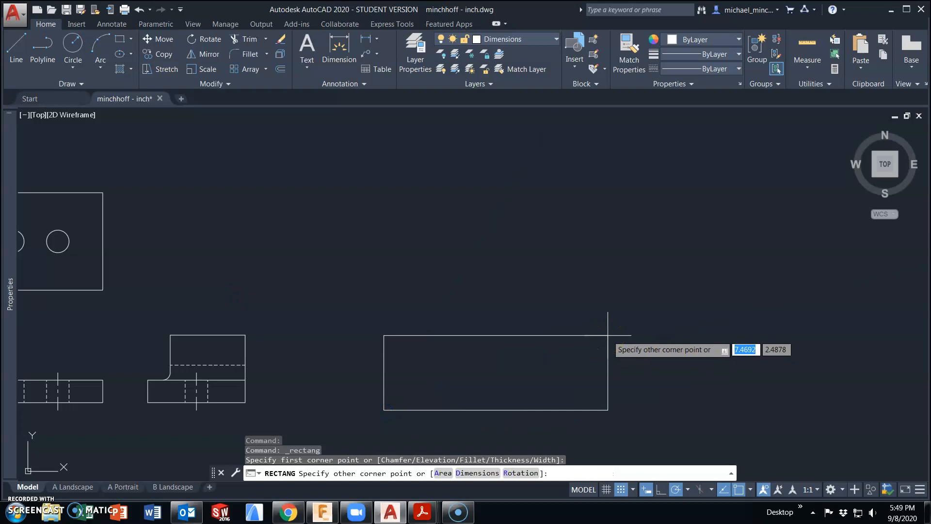
pyautogui.write('7.75')
pyautogui.press('Tab')
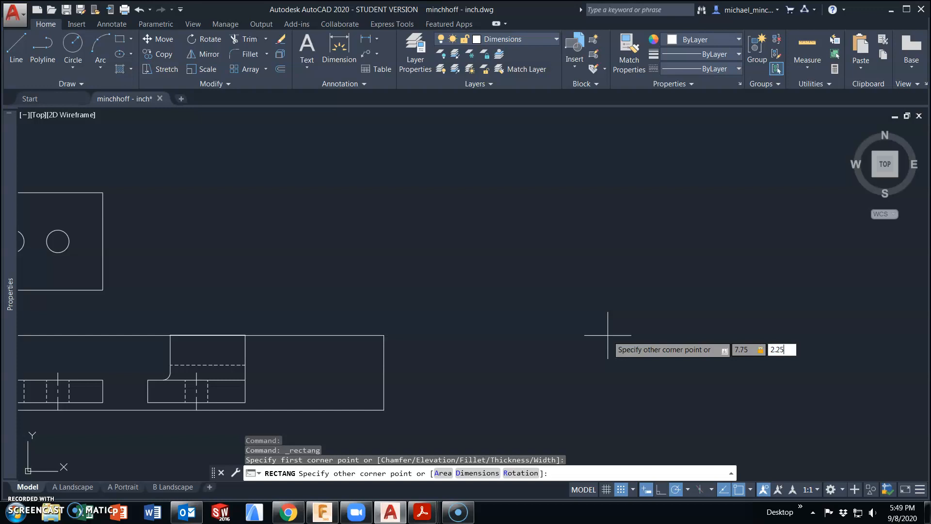
pyautogui.press('Return')
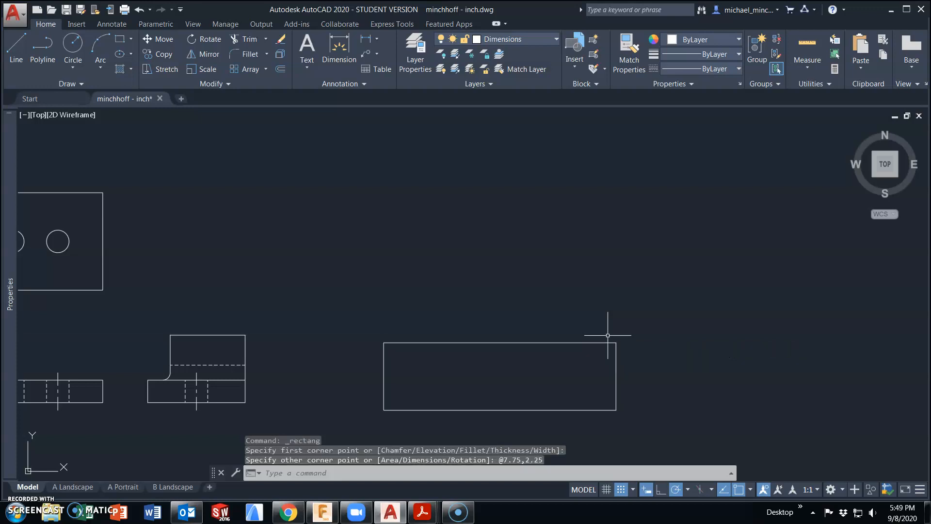
# Measure the gap between the lower corners of the existing front and side views.
pyautogui.click(18, 45)
pyautogui.click(104, 402)
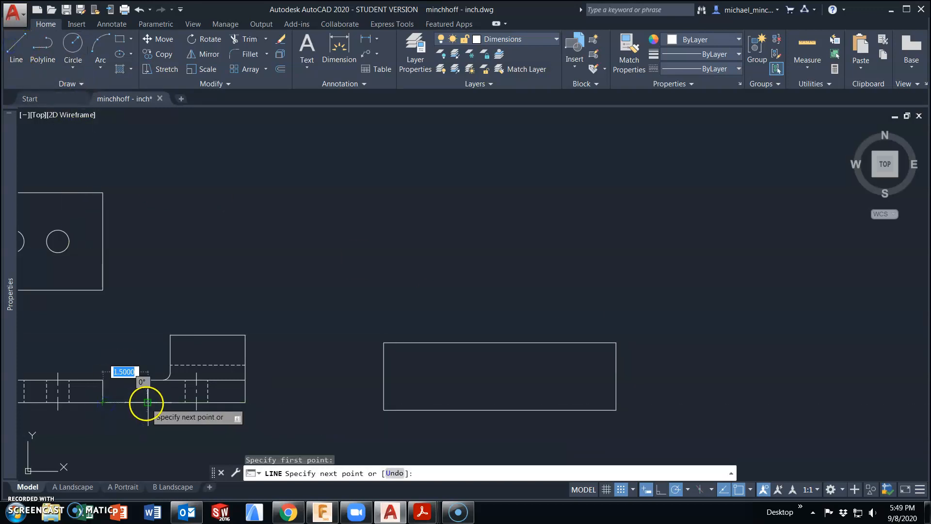
pyautogui.press('Escape')
# Draw a 1.5 horizontal line from the new rectangle's lower-right corner, continuing vertically up to the rectangle's top height.
pyautogui.click(16, 46)
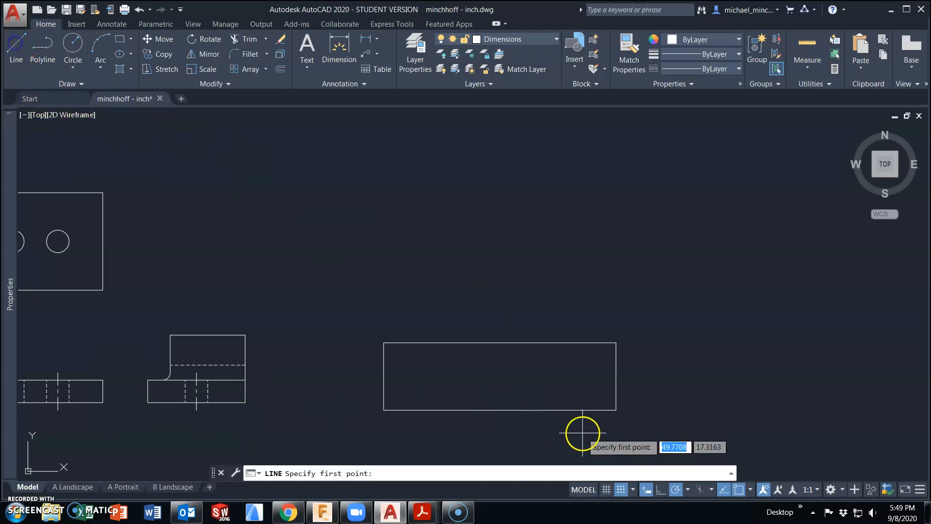
pyautogui.click(616, 410)
pyautogui.write('1')
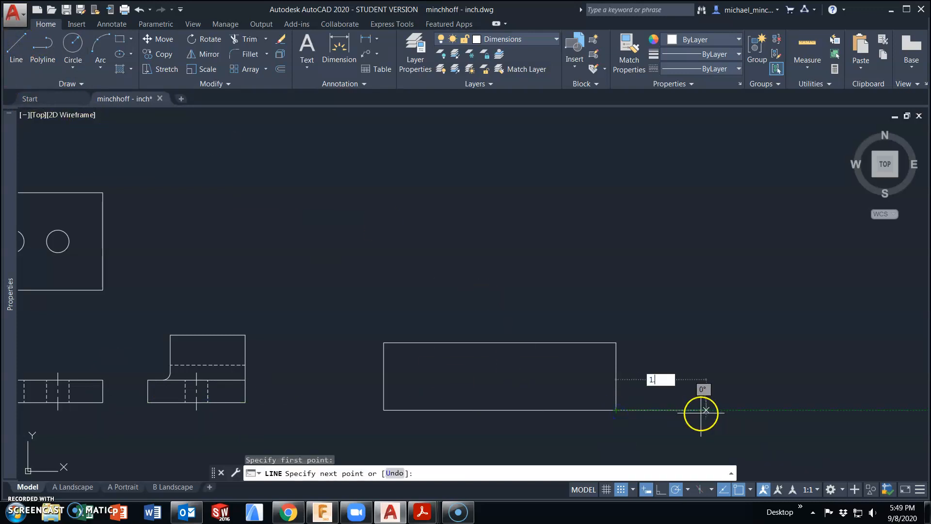
pyautogui.write('.5')
pyautogui.press('Return')
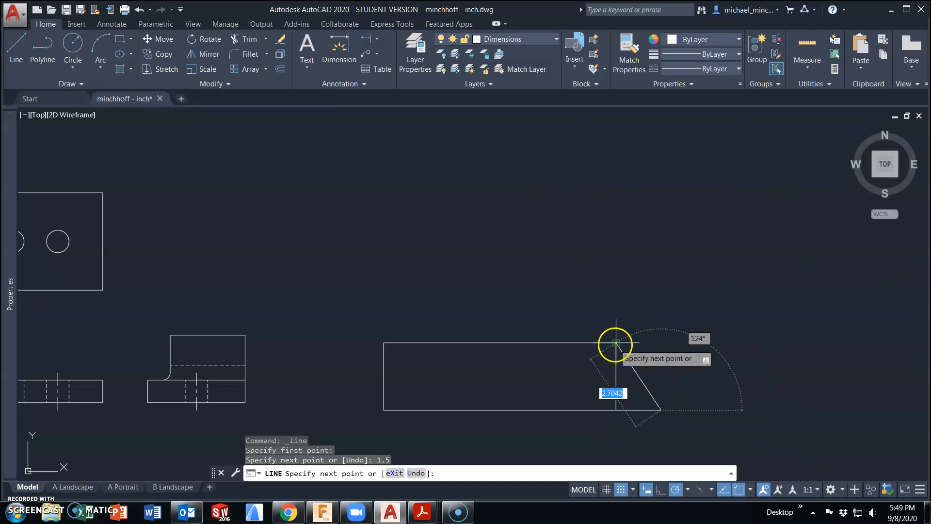
pyautogui.click(661, 343)
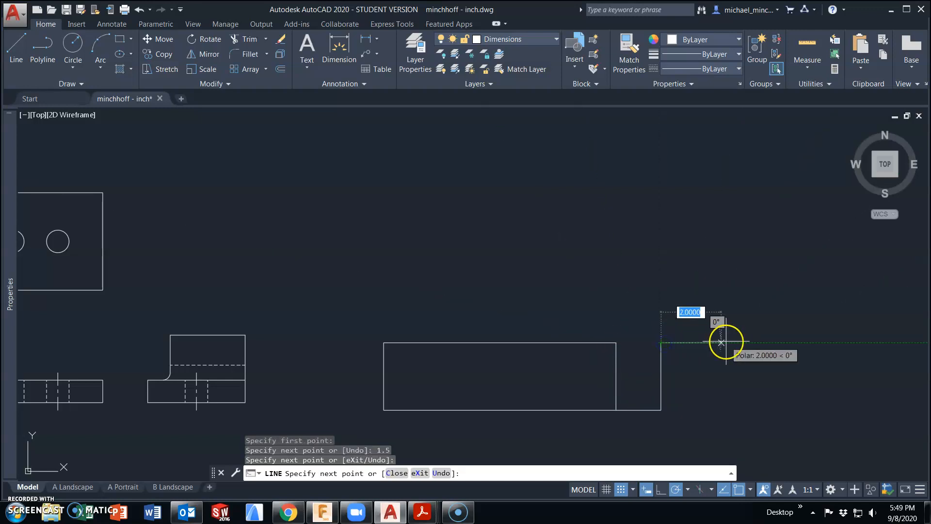
# Complete the side view box with a 3.25 top edge, right edge and bottom edge closing at its lower-left corner.
pyautogui.write('3.2')
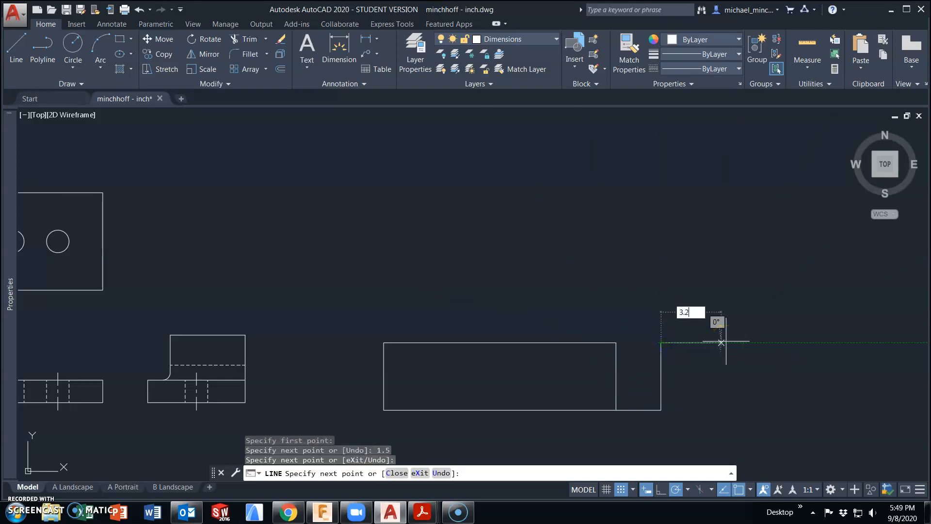
pyautogui.write('5')
pyautogui.press('Return')
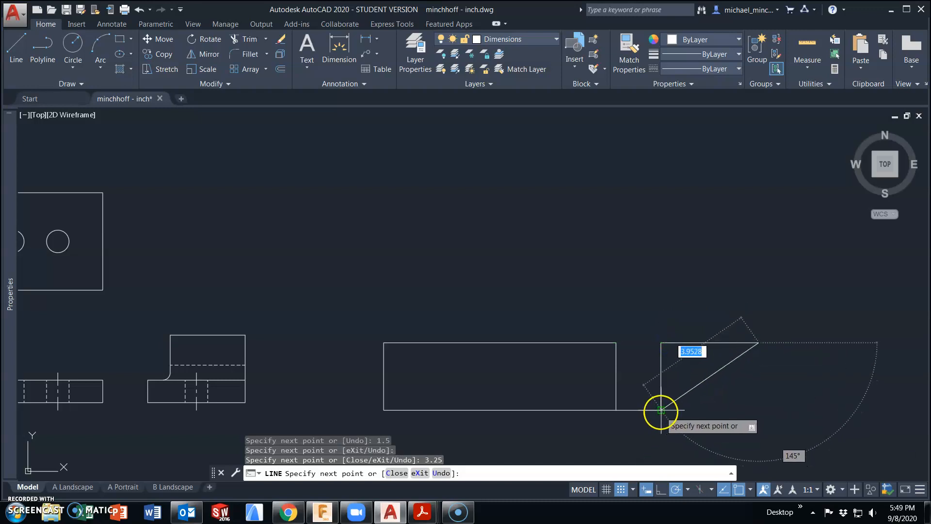
pyautogui.click(758, 410)
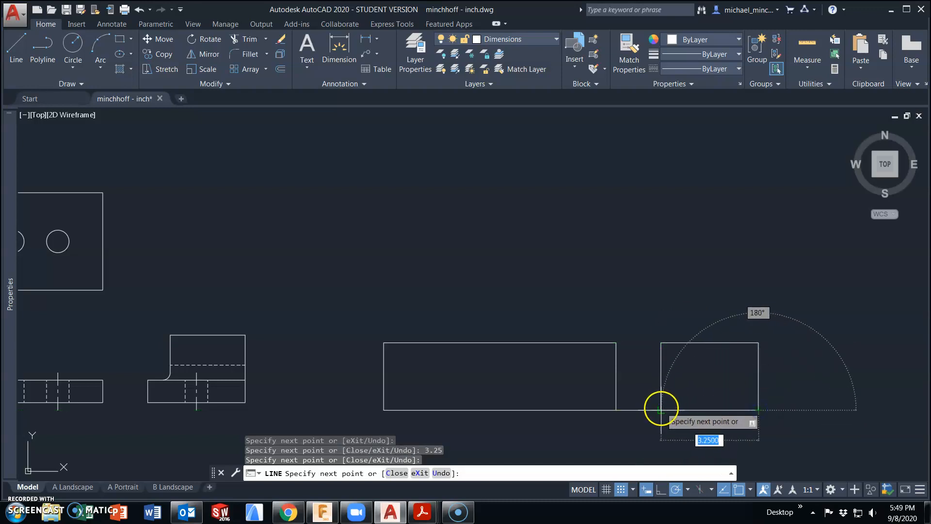
pyautogui.click(661, 410)
pyautogui.press('Escape')
# Draw a 45° miter line about 9.5 long from the front view rectangle's upper-right corner.
pyautogui.click(15, 46)
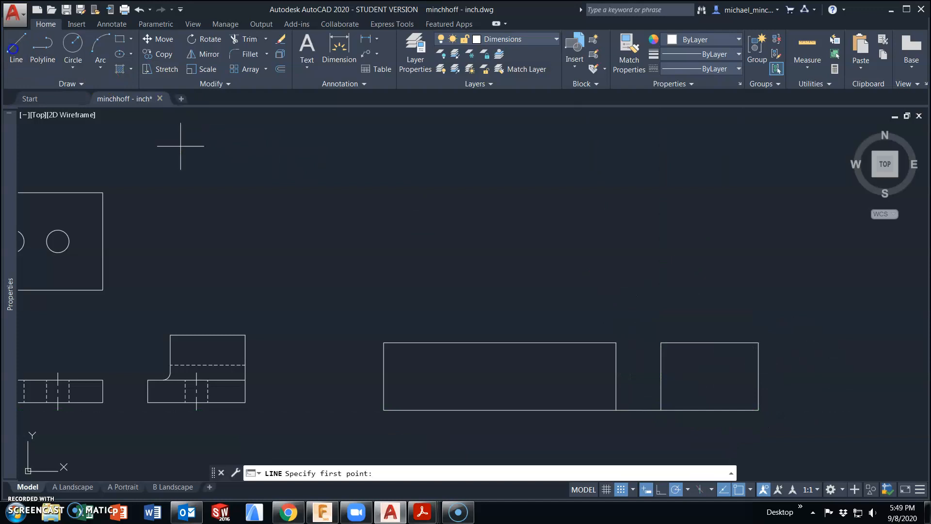
pyautogui.click(616, 343)
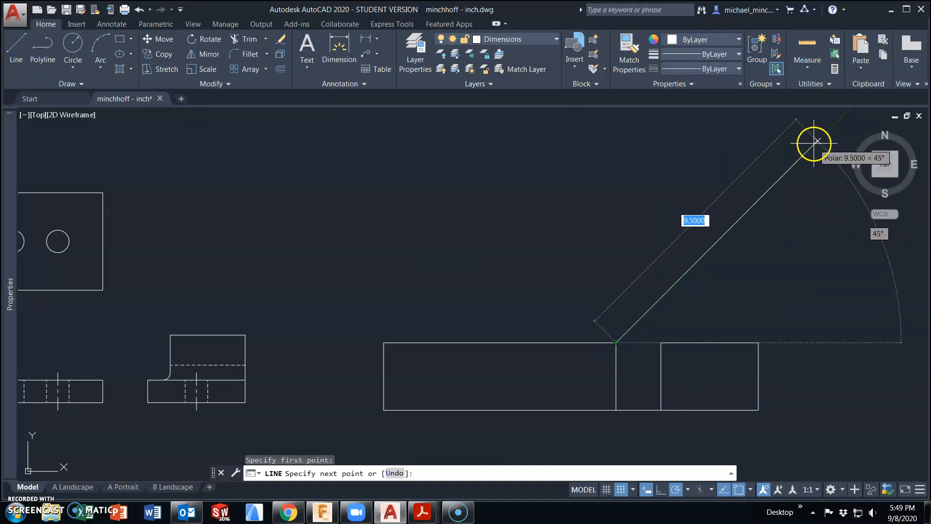
pyautogui.click(816, 141)
pyautogui.press('Escape')
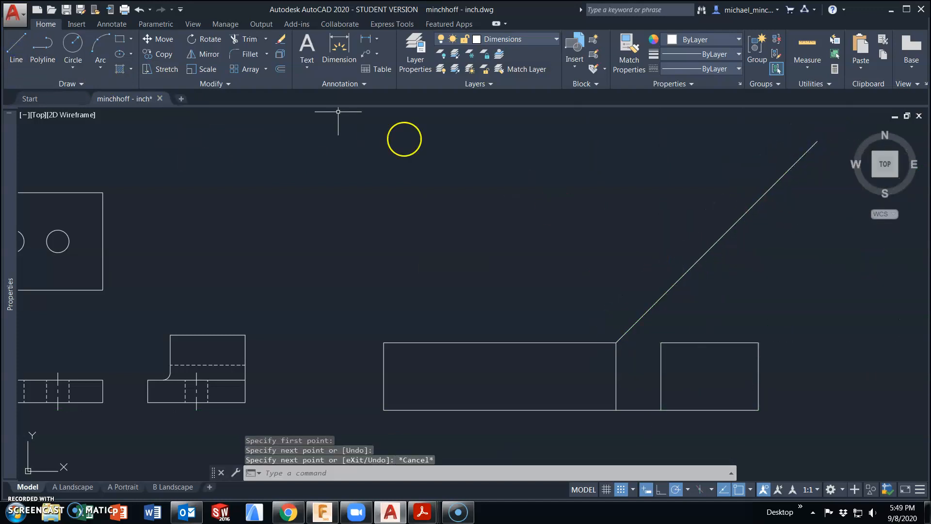
# Project the side view's upper-left corner up to the miter line and across, in two segments, to above the front view's left edge.
pyautogui.click(26, 47)
pyautogui.click(661, 342)
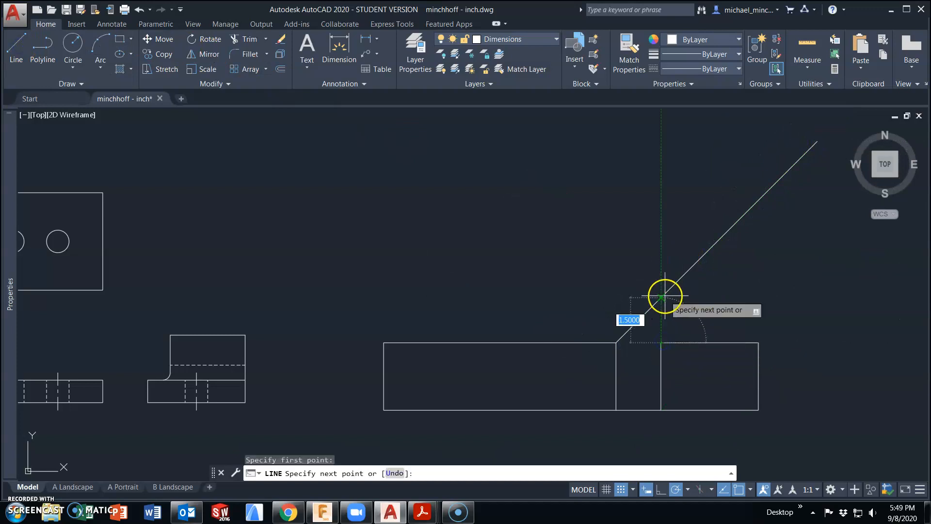
pyautogui.click(661, 298)
pyautogui.click(617, 298)
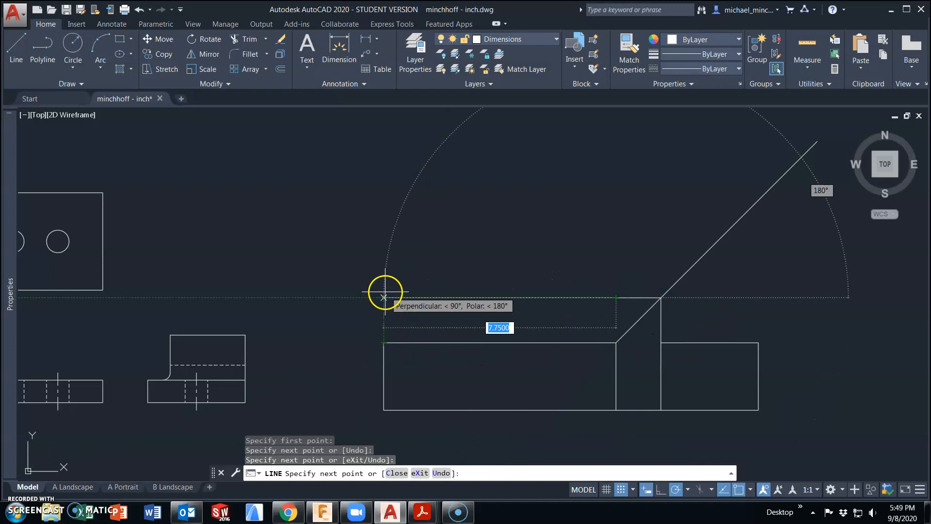
pyautogui.click(383, 296)
pyautogui.press('Escape')
# Project the side view's upper-right corner up to the miter line, across to the front view's left edge, and about 3.5 down.
pyautogui.rightClick(545, 249)
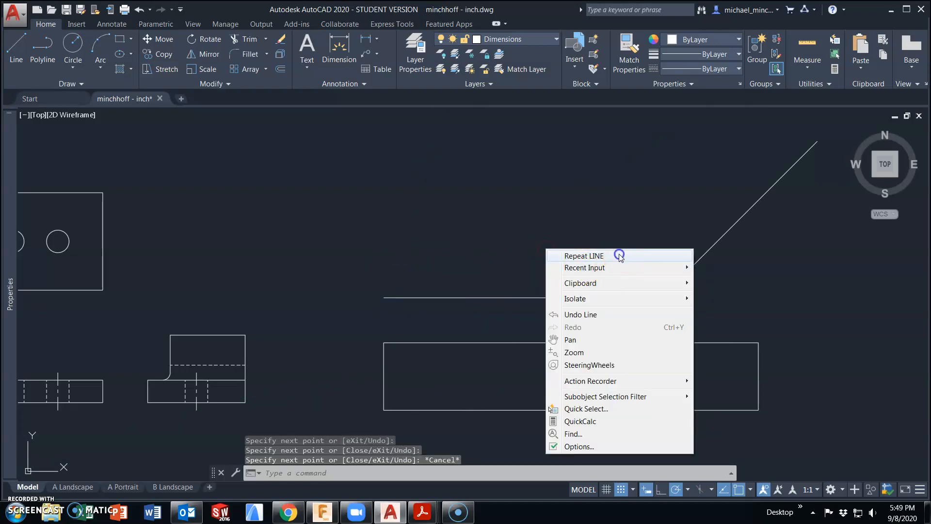
pyautogui.click(620, 255)
pyautogui.click(759, 342)
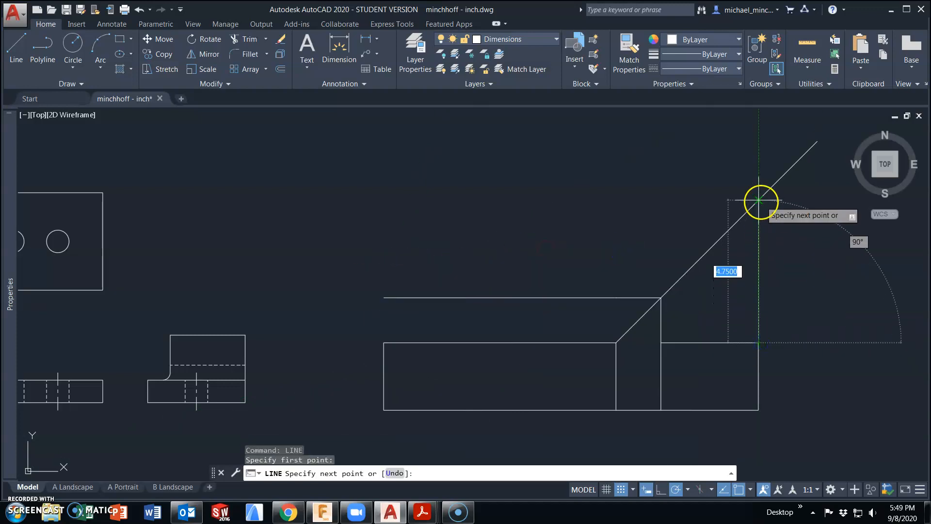
pyautogui.click(759, 200)
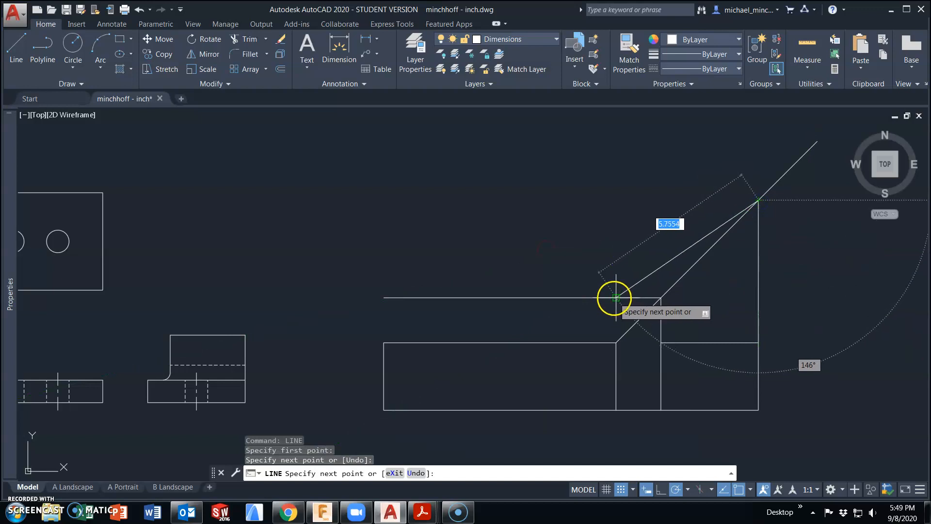
pyautogui.click(615, 200)
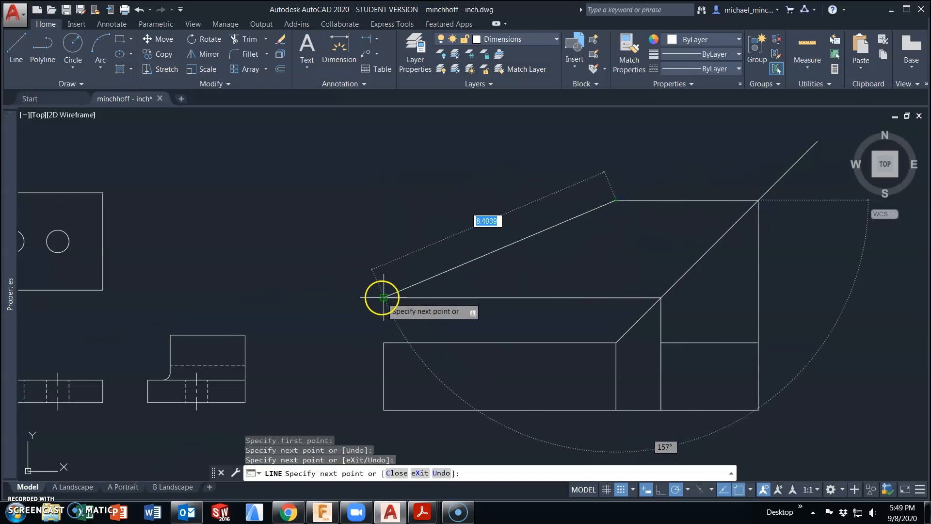
pyautogui.click(384, 200)
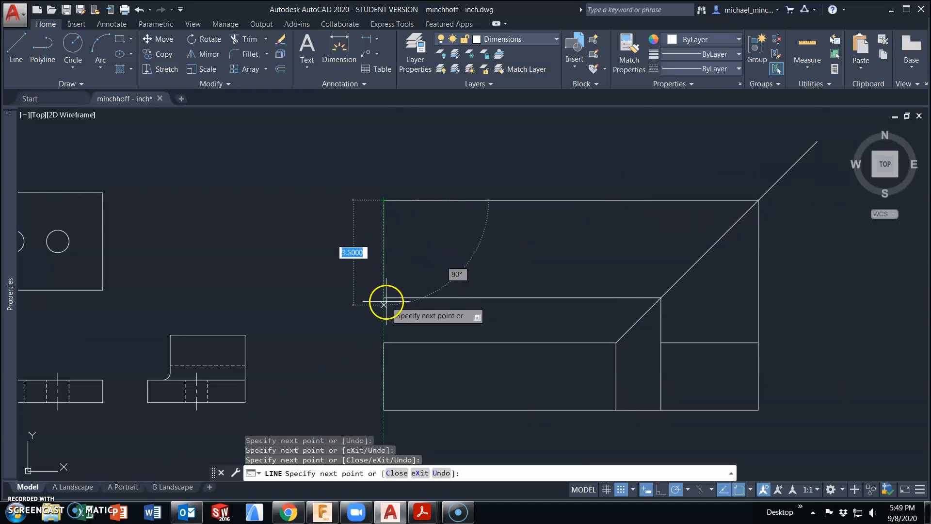
pyautogui.press('Escape')
# Shorten the top view's left vertical line so it ends at the lower projected line.
pyautogui.scroll(6, 391, 314)
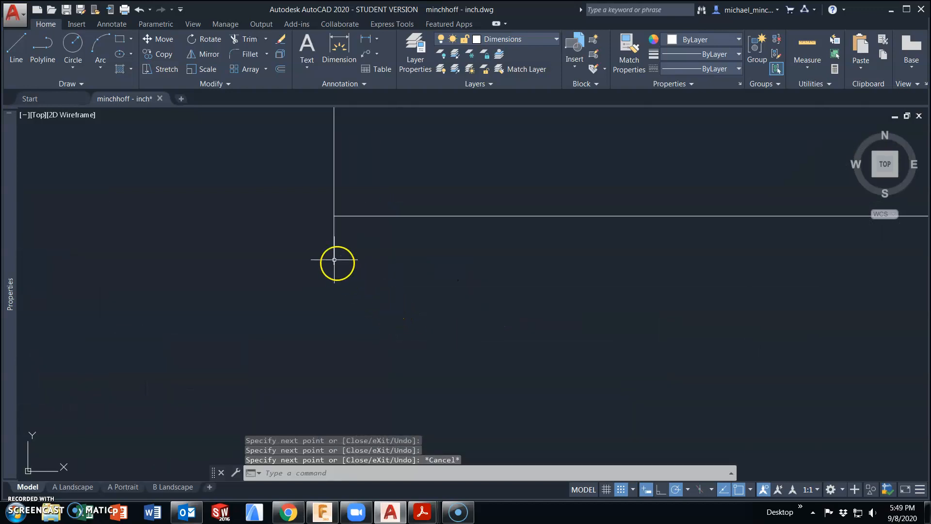
pyautogui.click(335, 264)
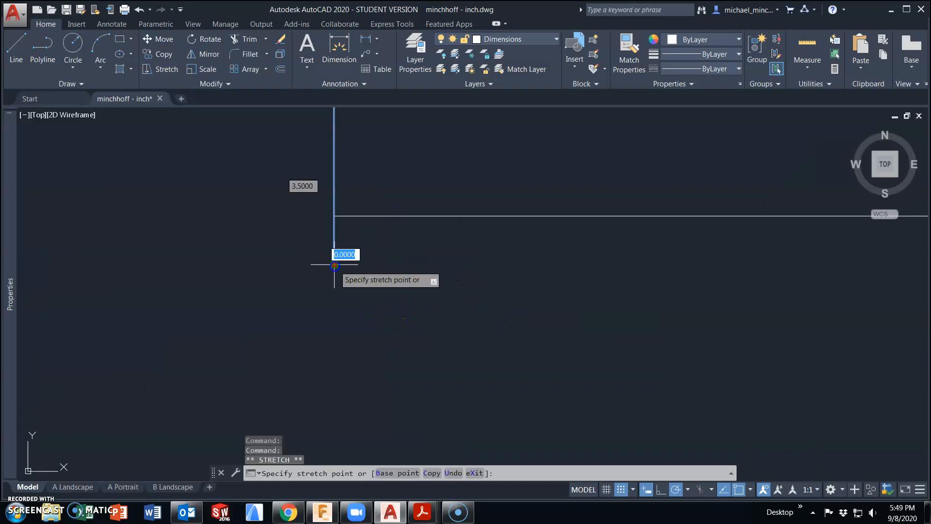
pyautogui.click(334, 216)
pyautogui.scroll(-4, 422, 263)
pyautogui.scroll(-3, 422, 264)
pyautogui.scroll(1, 416, 264)
pyautogui.press('Escape')
# Draw the top view's right edge as a vertical line between the two projected lines, aligned with the front view's right edge.
pyautogui.scroll(4, 434, 264)
pyautogui.click(16, 48)
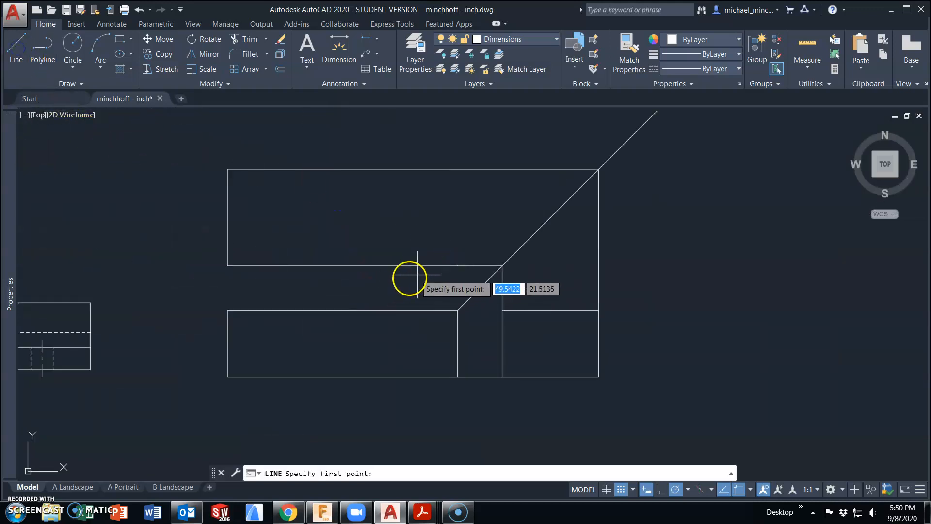
pyautogui.click(455, 265)
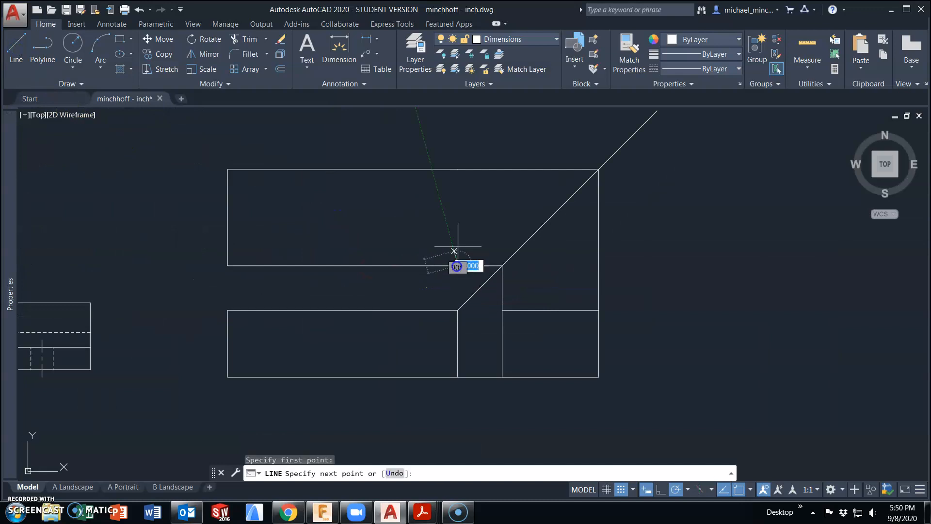
pyautogui.click(459, 170)
pyautogui.press('Escape')
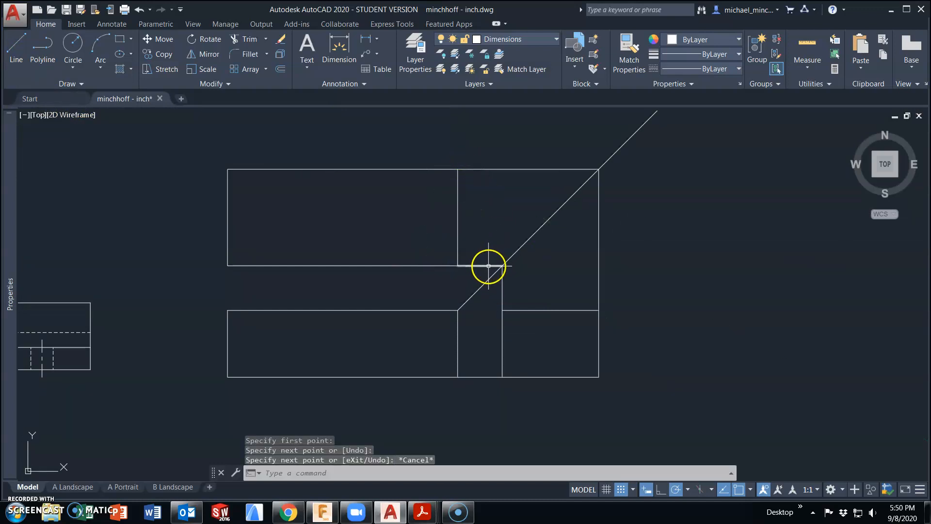
# Erase the projection lines beyond the top view and the connecting line between the front and side views, keeping the miter line.
pyautogui.click(488, 266)
pyautogui.press('Delete')
pyautogui.click(503, 293)
pyautogui.press('Delete')
pyautogui.click(601, 266)
pyautogui.click(594, 267)
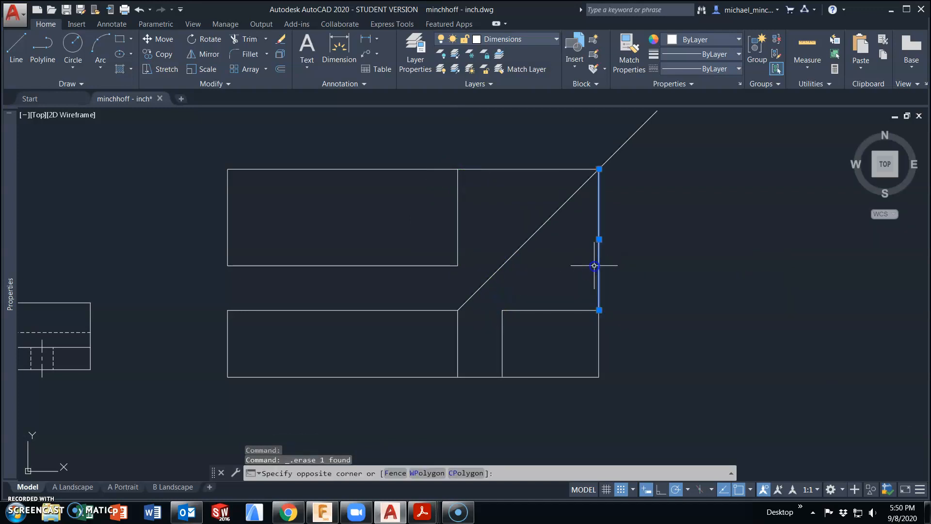
pyautogui.press('Delete')
pyautogui.click(502, 168)
pyautogui.press('Delete')
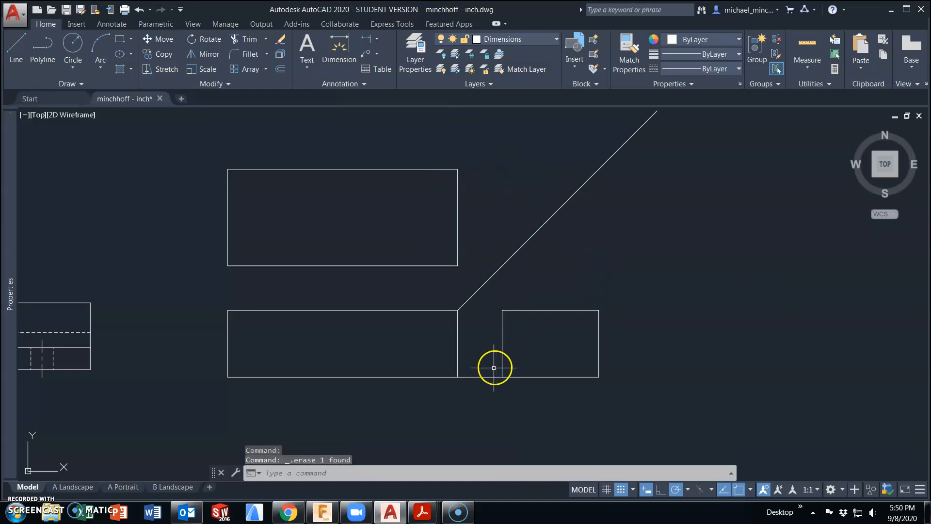
pyautogui.click(487, 376)
pyautogui.press('Delete')
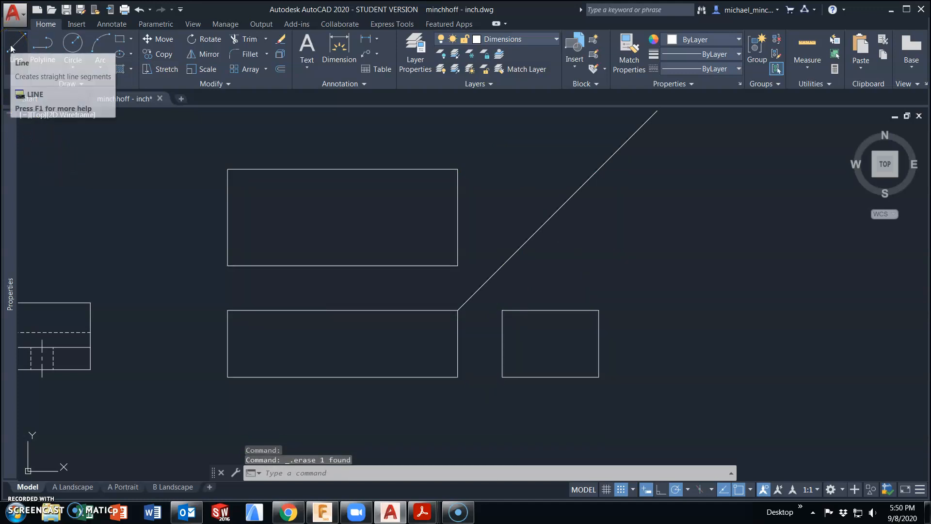
# Explode the front view rectangle and shorten its left edge to 0.75 measured up from the bottom corner.
pyautogui.click(262, 309)
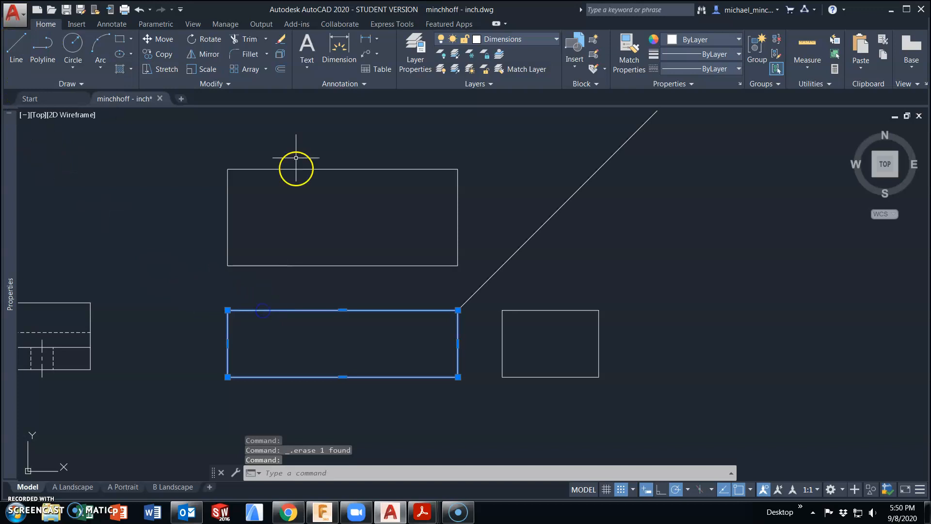
pyautogui.click(284, 59)
pyautogui.click(227, 321)
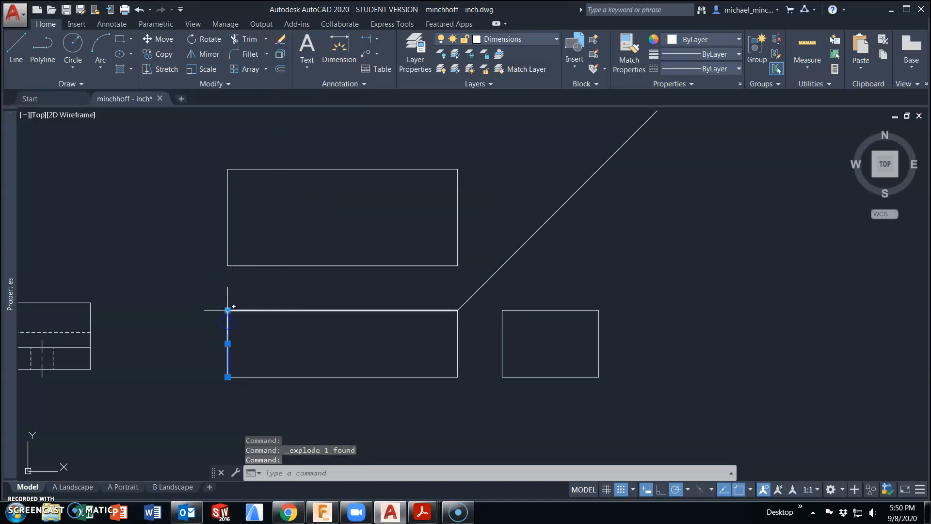
pyautogui.click(227, 310)
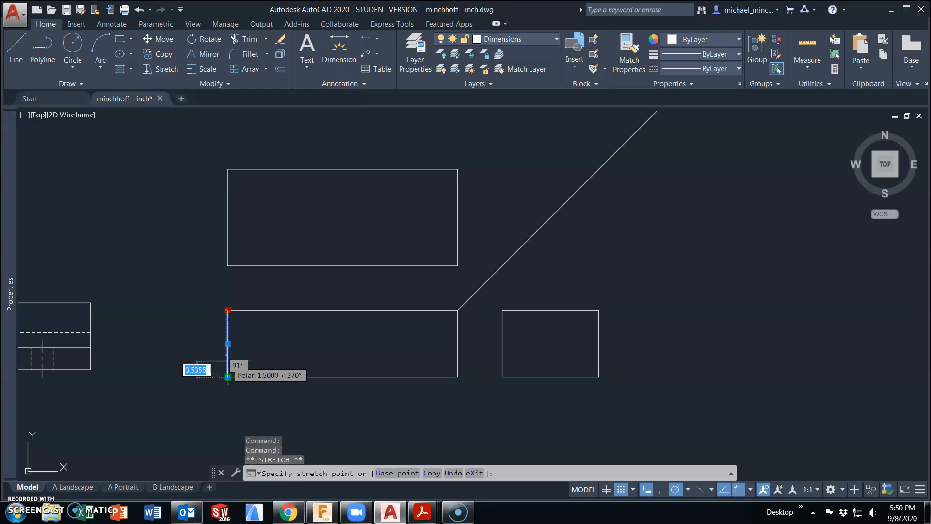
pyautogui.write('.75')
pyautogui.press('Return')
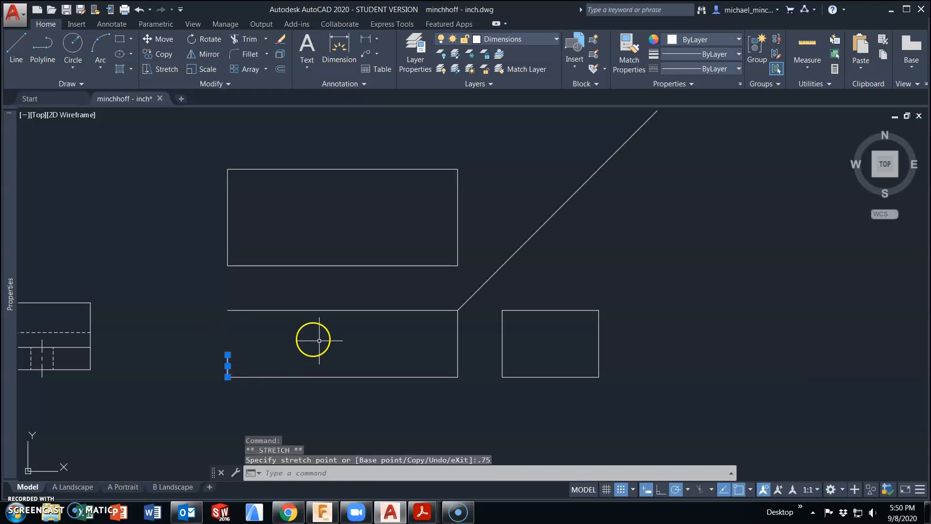
# Draw the front view's left step with a 0.5 horizontal line and a vertical line upward, and shorten the top edge to meet it.
pyautogui.click(12, 46)
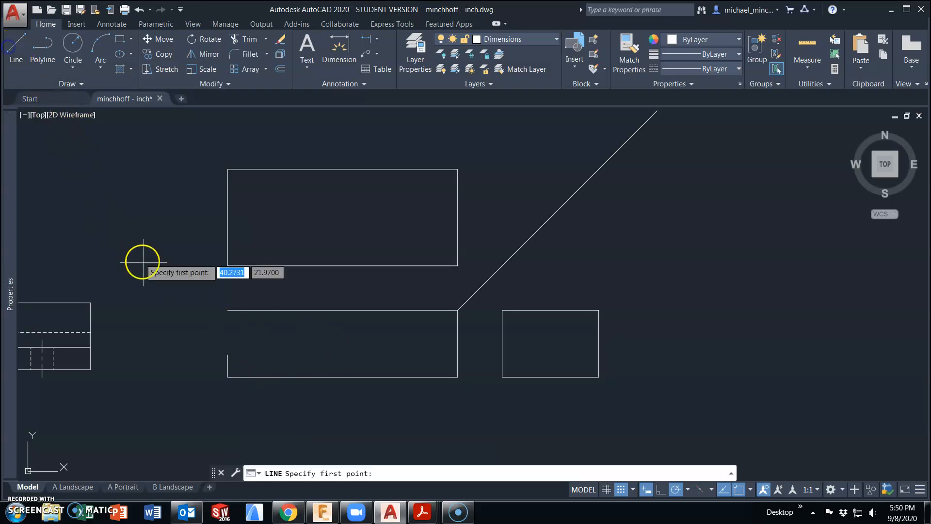
pyautogui.click(227, 356)
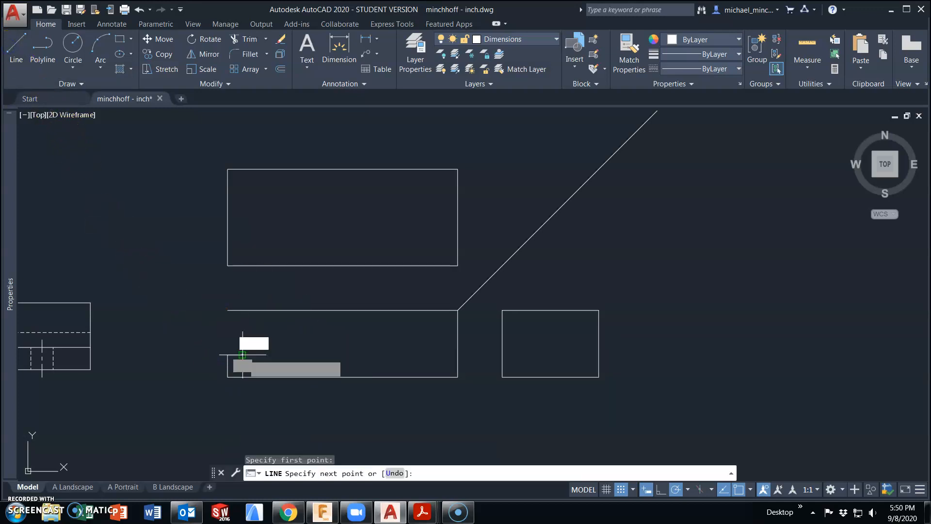
pyautogui.press('Return')
pyautogui.click(242, 318)
pyautogui.press('Escape')
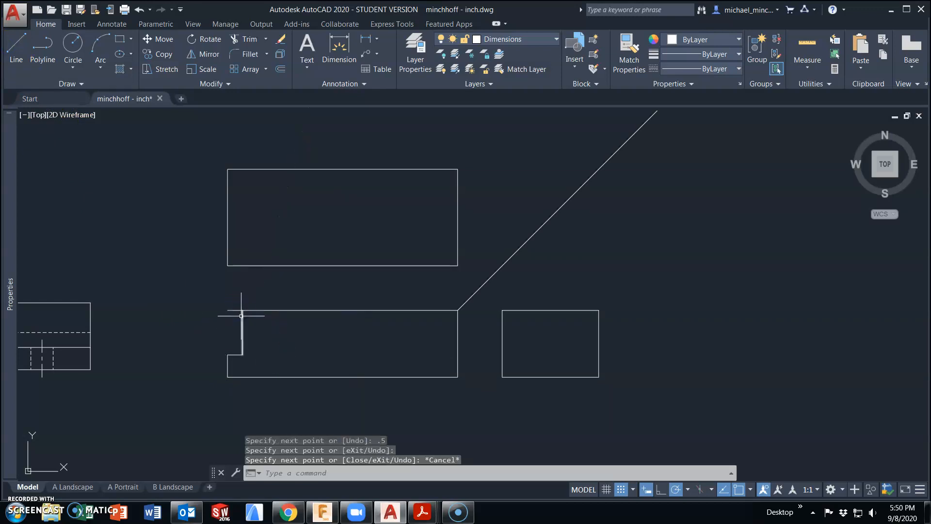
pyautogui.click(228, 309)
pyautogui.click(228, 310)
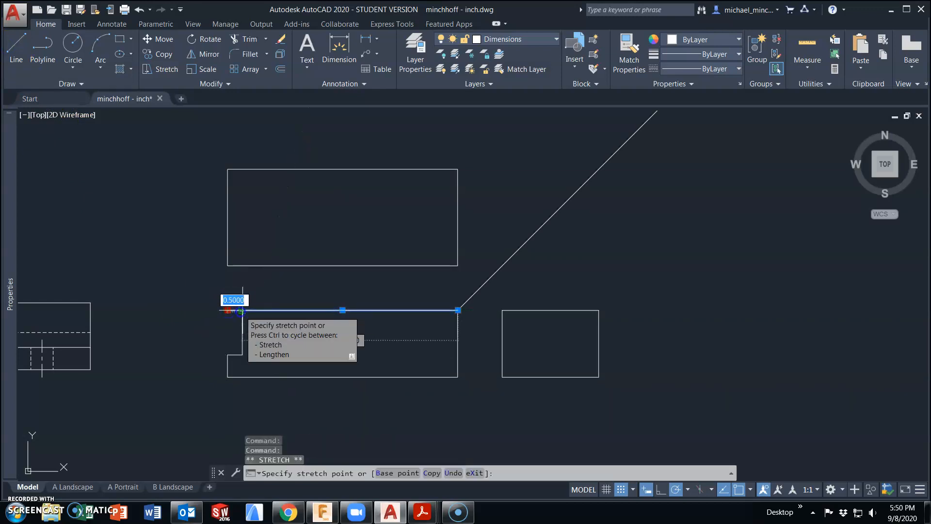
pyautogui.press('Escape')
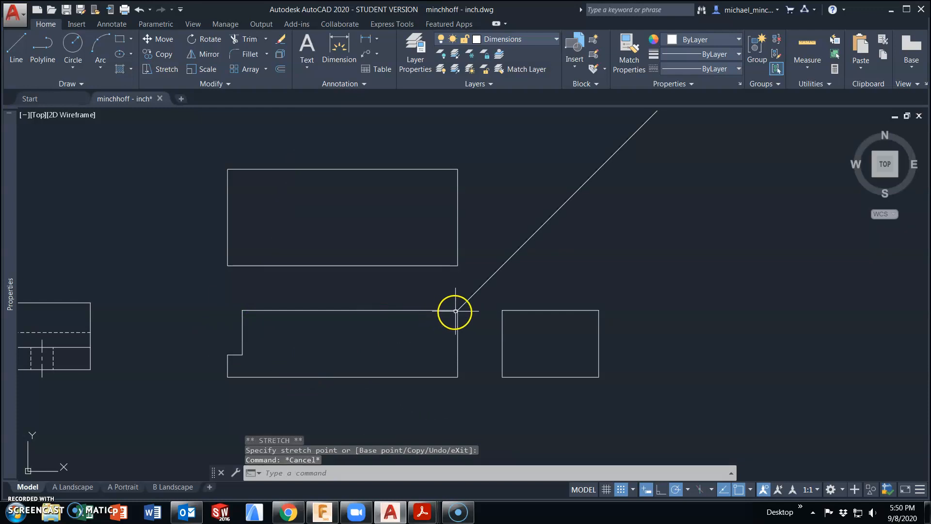
# Shorten the front view's top edge from its right end to a length of 3.5.
pyautogui.click(446, 310)
pyautogui.click(458, 310)
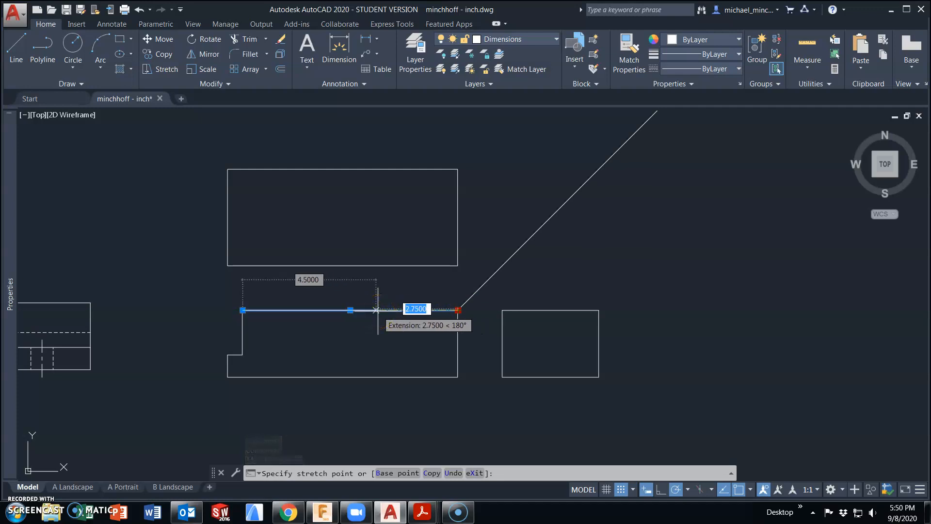
pyautogui.press('Tab')
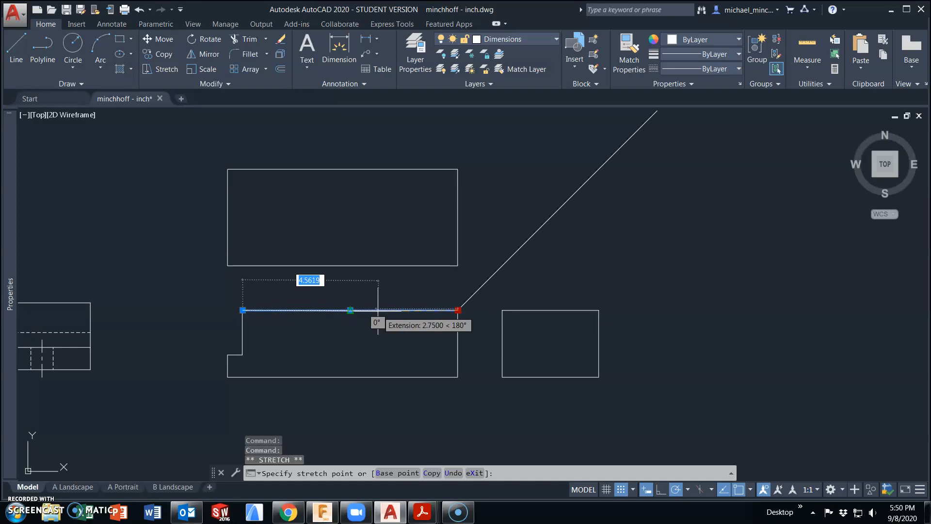
pyautogui.write('3.5')
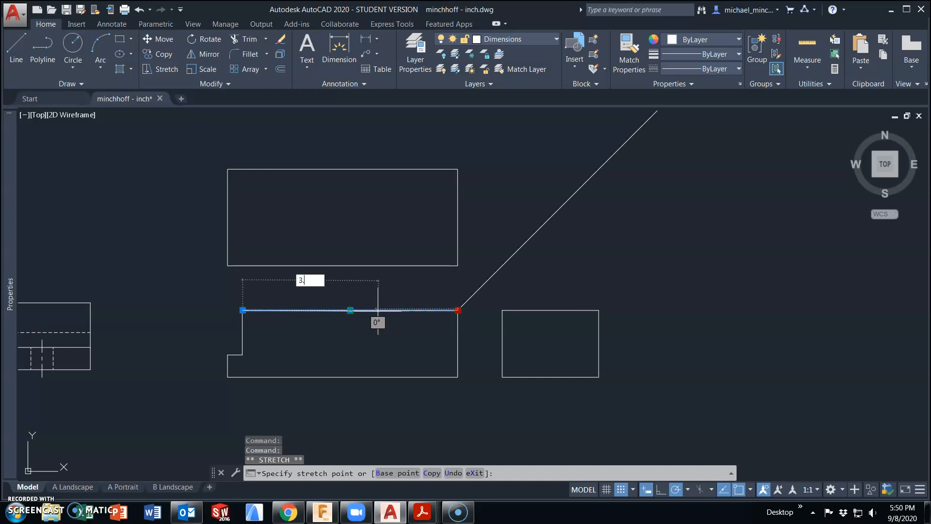
pyautogui.press('Return')
# Draw a line from the shortened top edge down to the left step's height, then horizontally across to the side view's right edge.
pyautogui.click(16, 49)
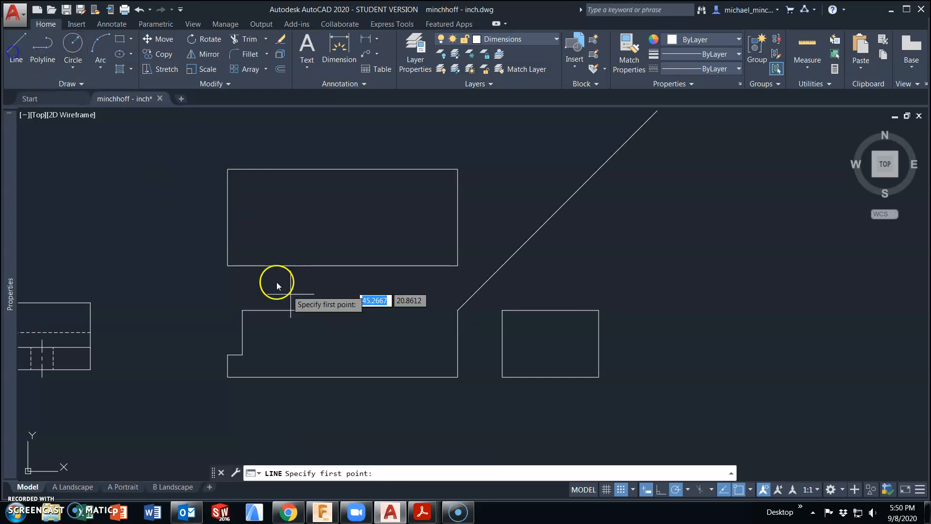
pyautogui.click(346, 310)
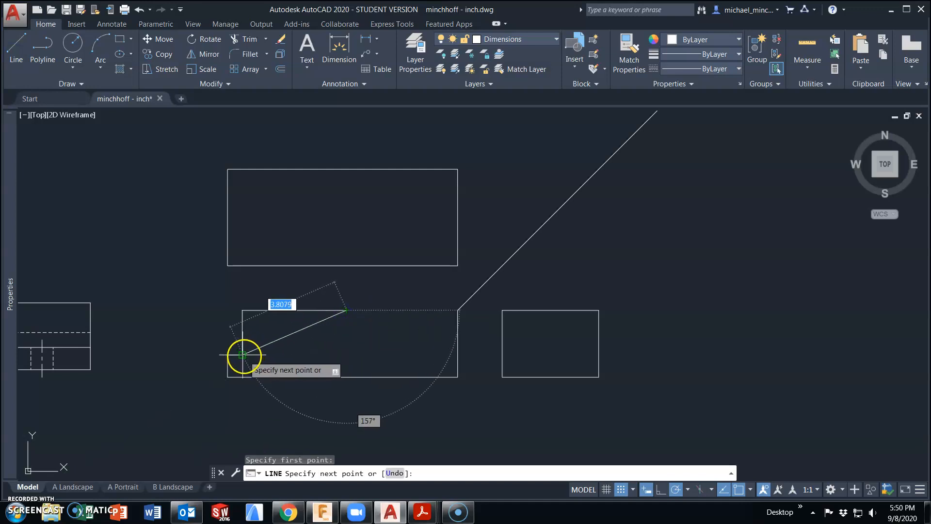
pyautogui.click(346, 354)
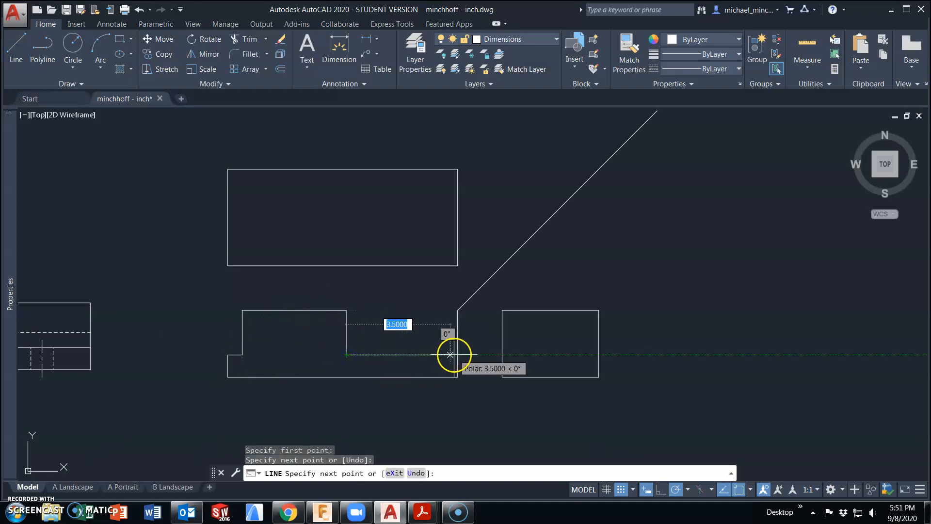
pyautogui.click(456, 355)
pyautogui.click(502, 355)
pyautogui.click(598, 355)
pyautogui.press('Escape')
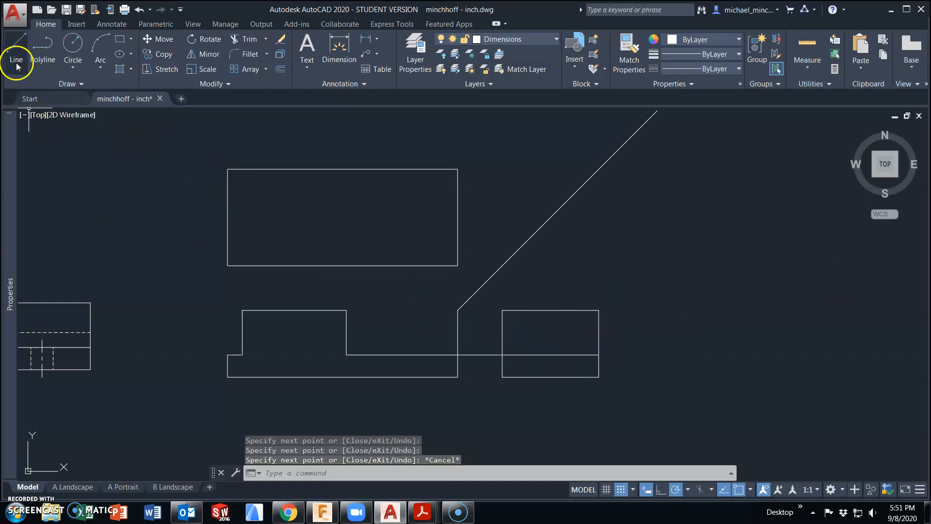
# Shorten the side view's top edge by 0.75 at its left end and draw a vertical line from there down to the ledge line.
pyautogui.click(525, 310)
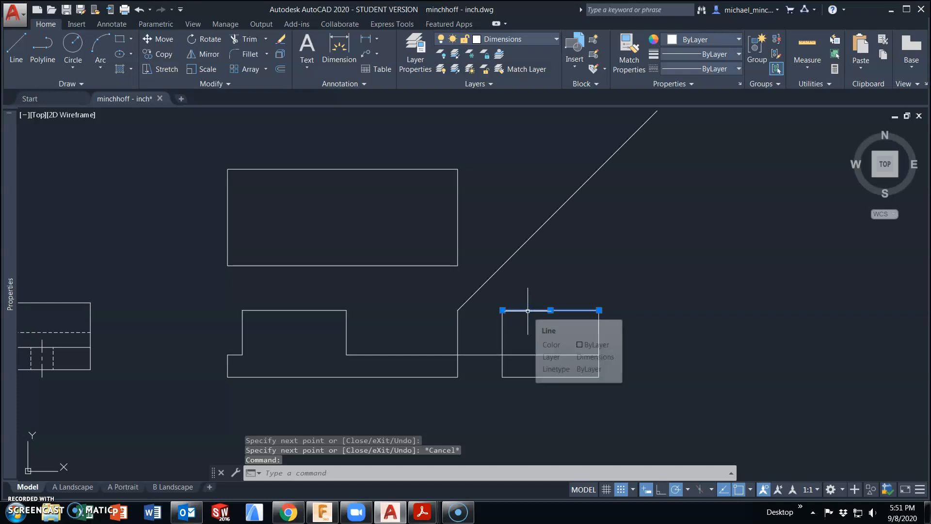
pyautogui.click(502, 310)
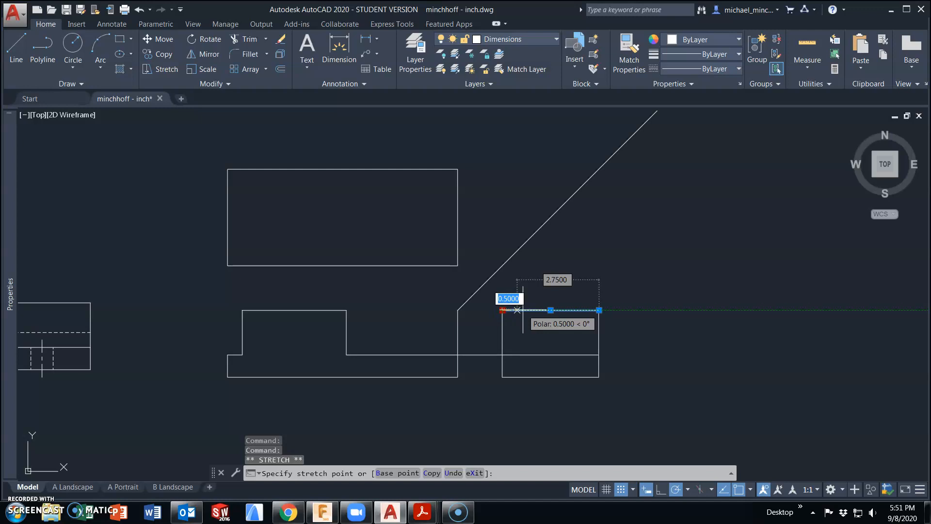
pyautogui.press('Return')
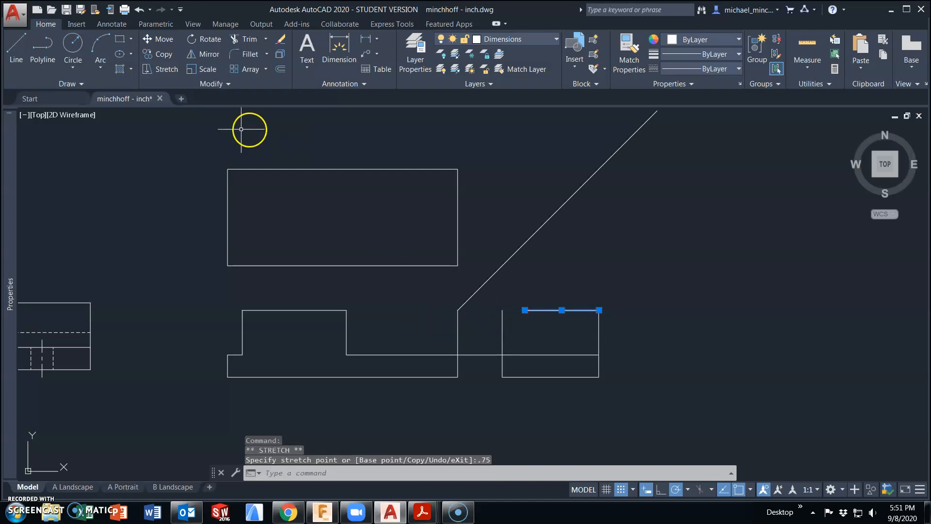
pyautogui.click(17, 43)
pyautogui.click(524, 310)
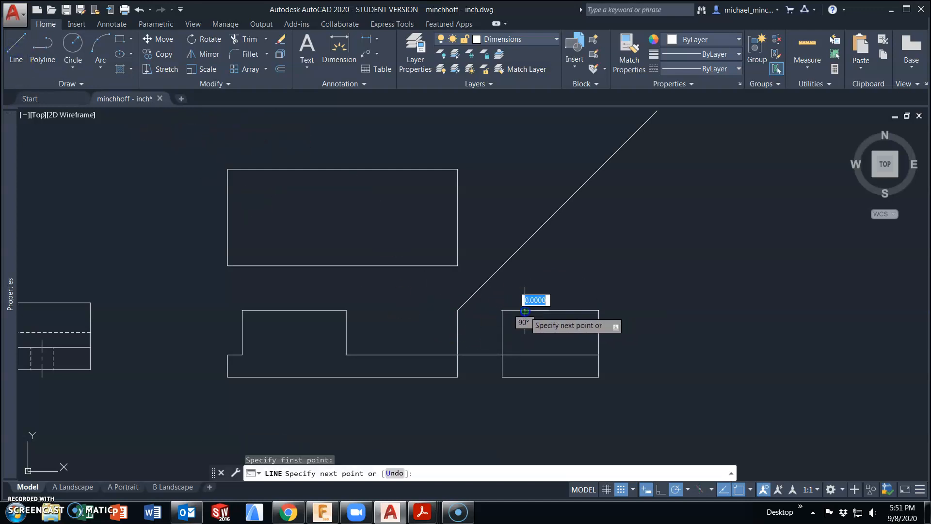
pyautogui.click(525, 355)
pyautogui.press('Escape')
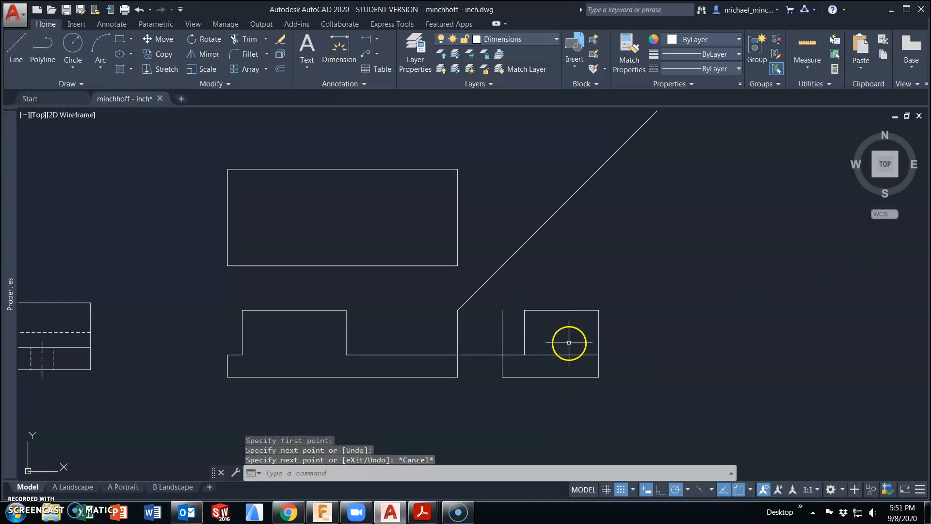
# Project the side view's new vertical edge up to the miter line and horizontally across to the top view's left edge.
pyautogui.click(17, 43)
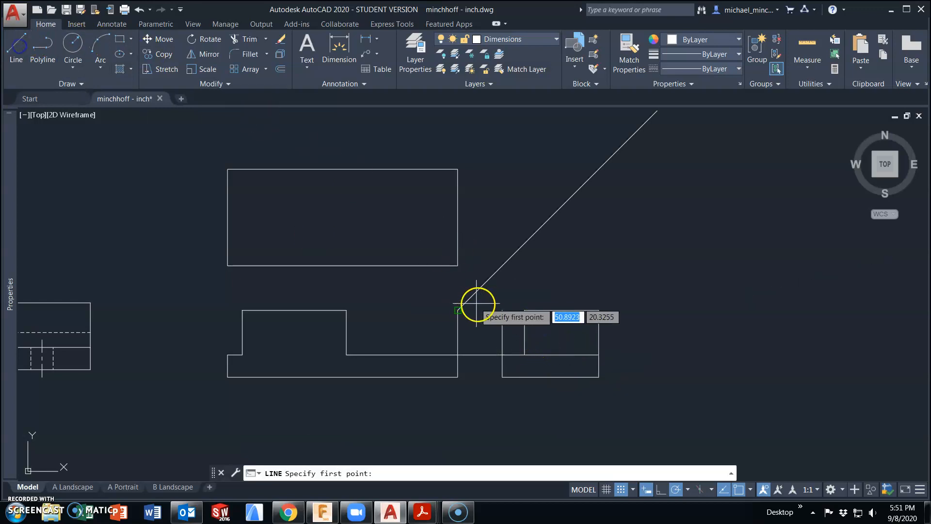
pyautogui.click(525, 311)
pyautogui.click(524, 243)
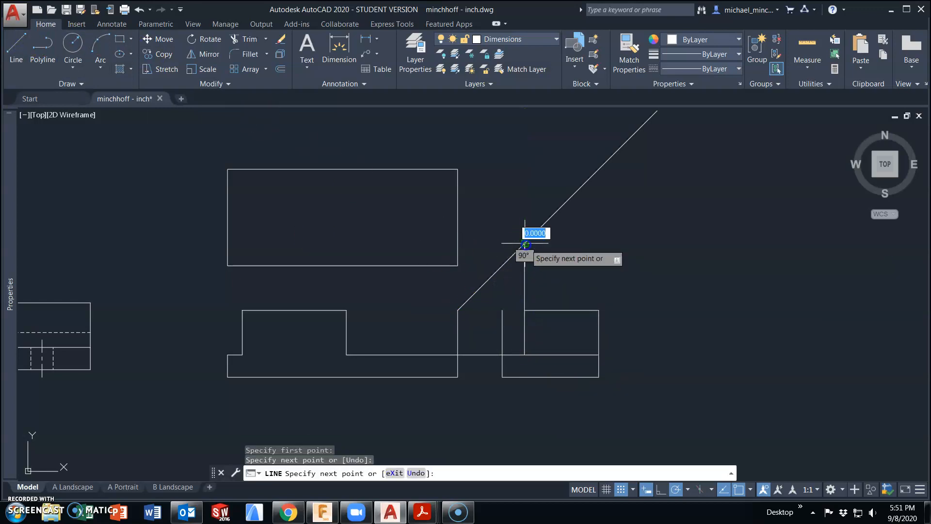
pyautogui.click(457, 243)
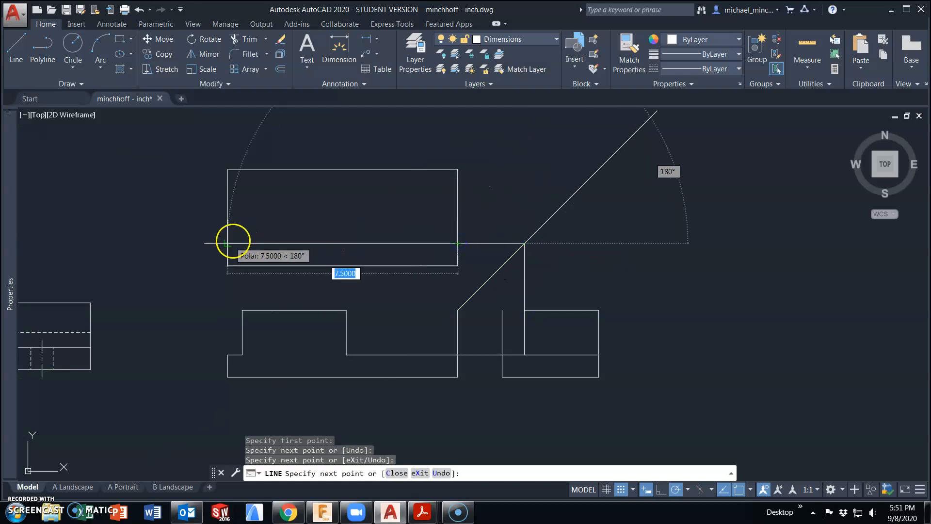
pyautogui.click(226, 243)
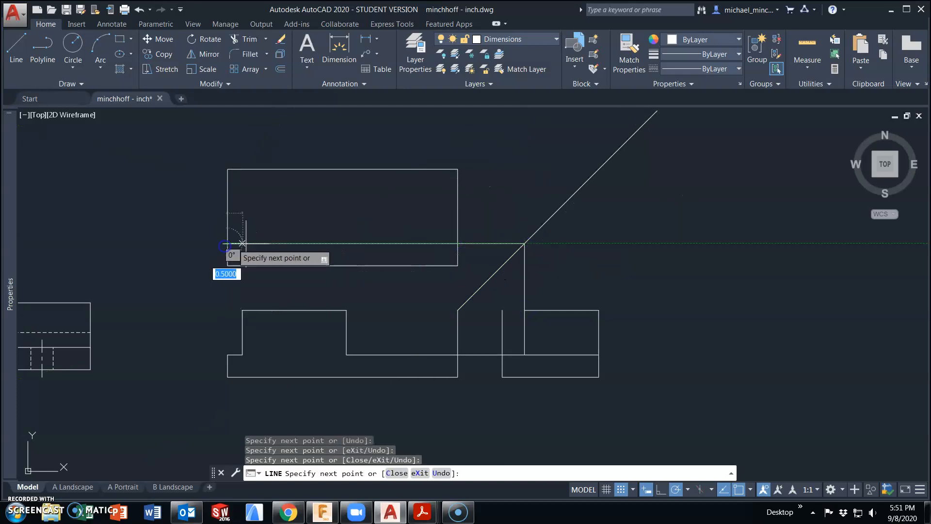
pyautogui.press('Escape')
# Project the left side of the front view's raised block vertically up through the horizontal line to the top view's upper edge.
pyautogui.press('Return')
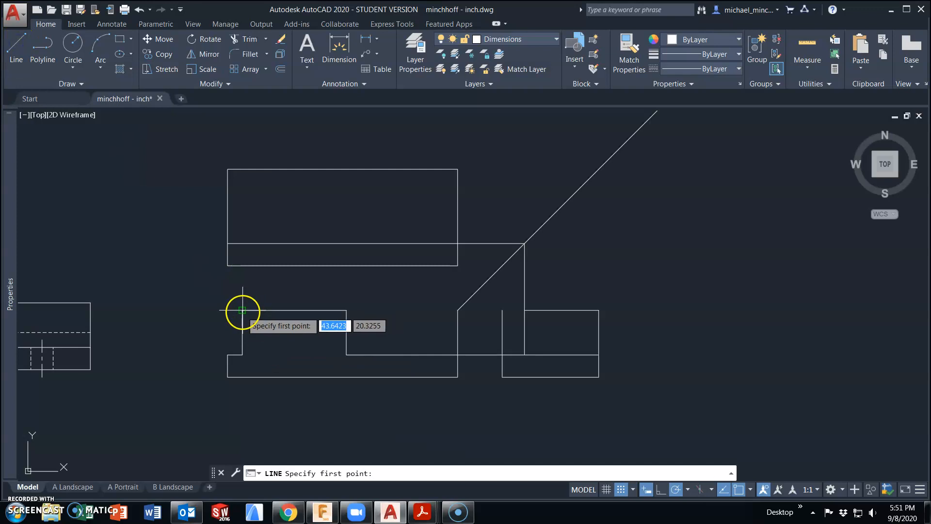
pyautogui.click(242, 310)
pyautogui.click(243, 243)
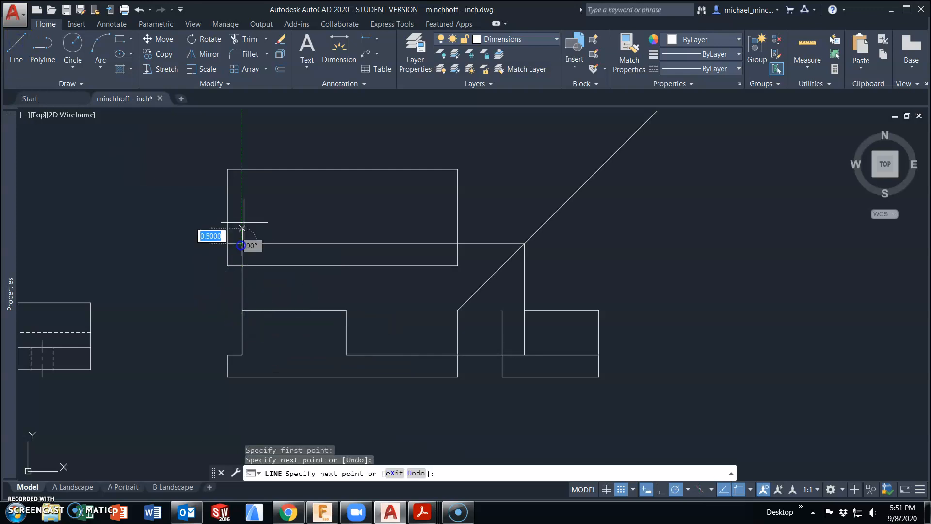
pyautogui.click(242, 169)
pyautogui.press('Escape')
# Project the right side of the front view's raised block vertically up through the horizontal line to the top view's upper edge.
pyautogui.rightClick(341, 229)
pyautogui.click(374, 235)
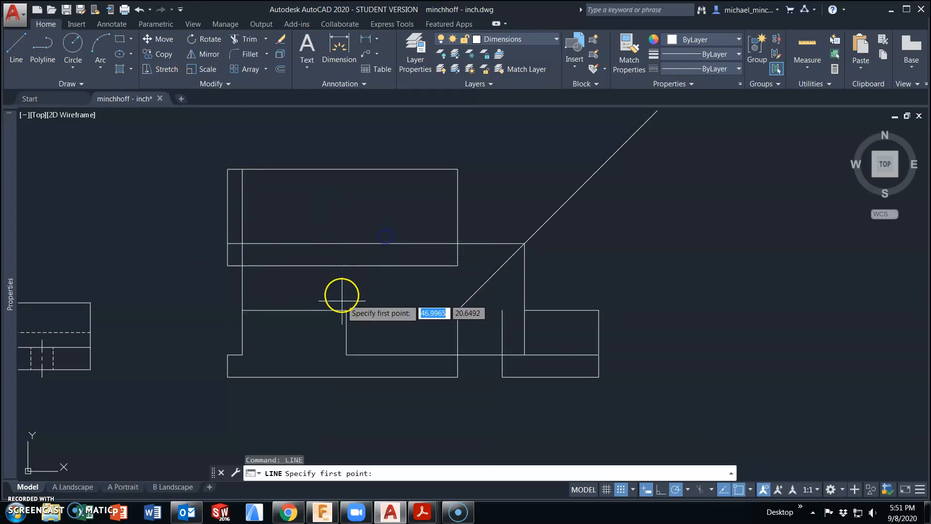
pyautogui.click(342, 244)
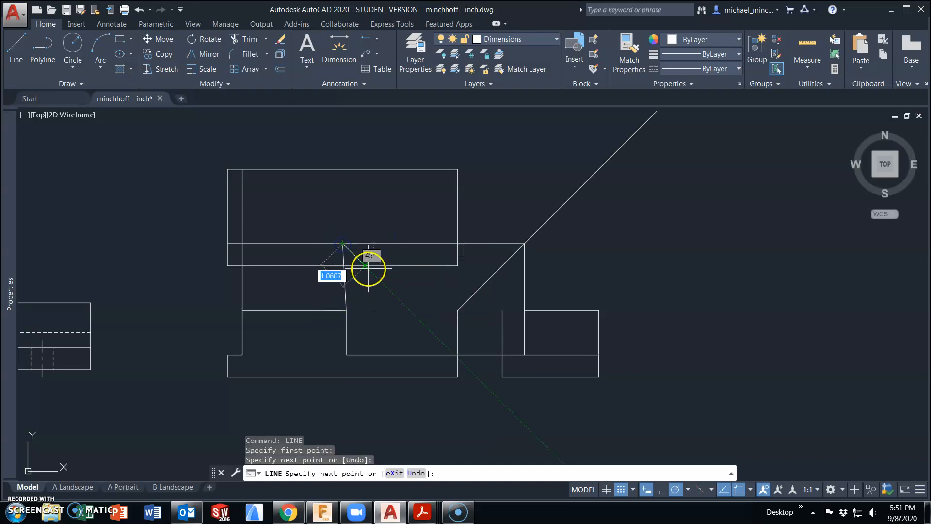
pyautogui.hotkey('ctrl', 'z')
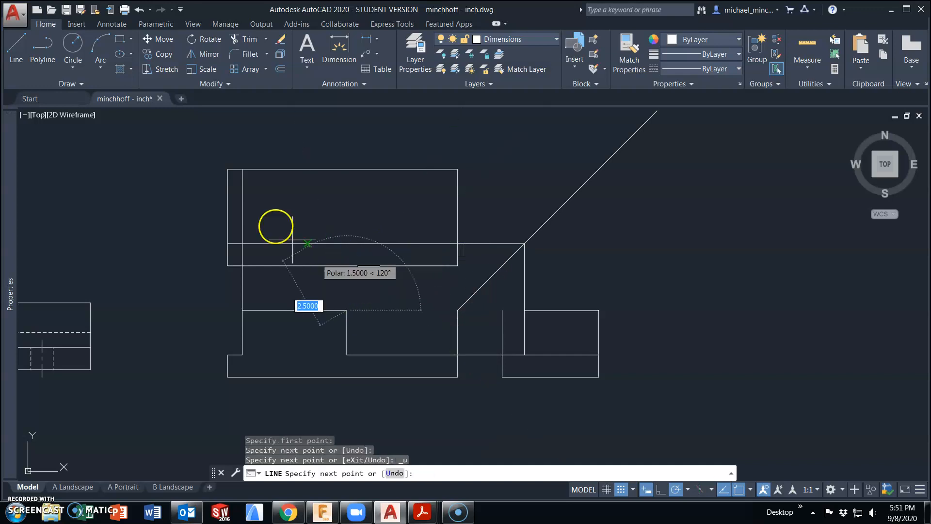
pyautogui.click(346, 243)
pyautogui.click(347, 169)
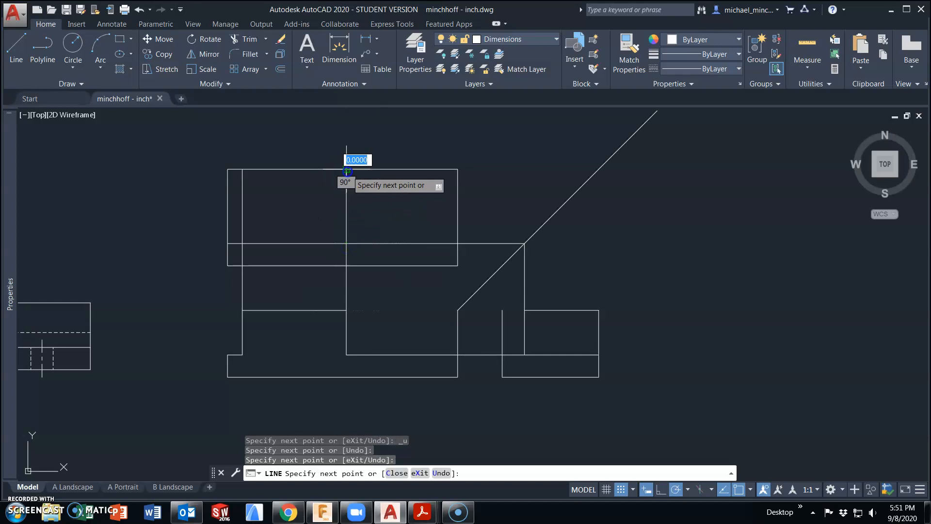
pyautogui.press('Escape')
# Erase the projection lines between the front and top views and those running from the top and side views to the miter line.
pyautogui.moveTo(362, 282); pyautogui.dragTo(230, 287)
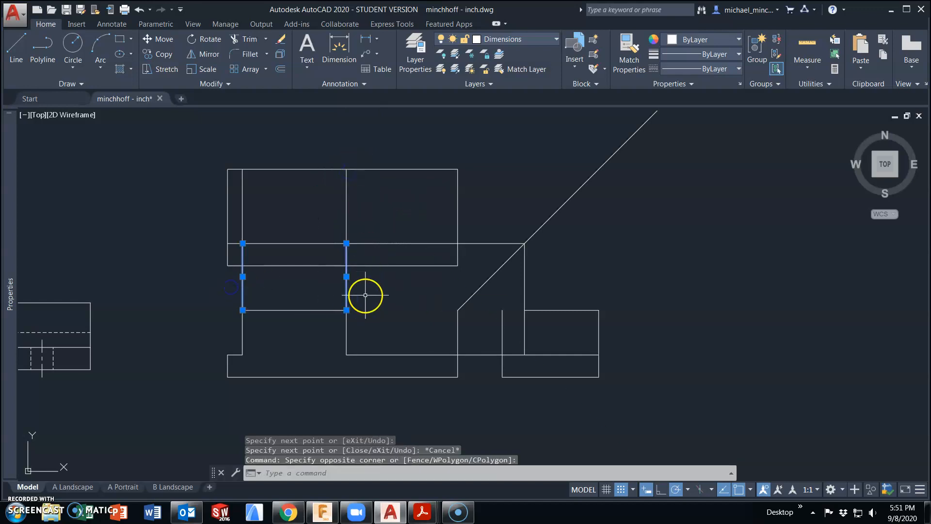
pyautogui.press('Delete')
pyautogui.click(484, 243)
pyautogui.press('Delete')
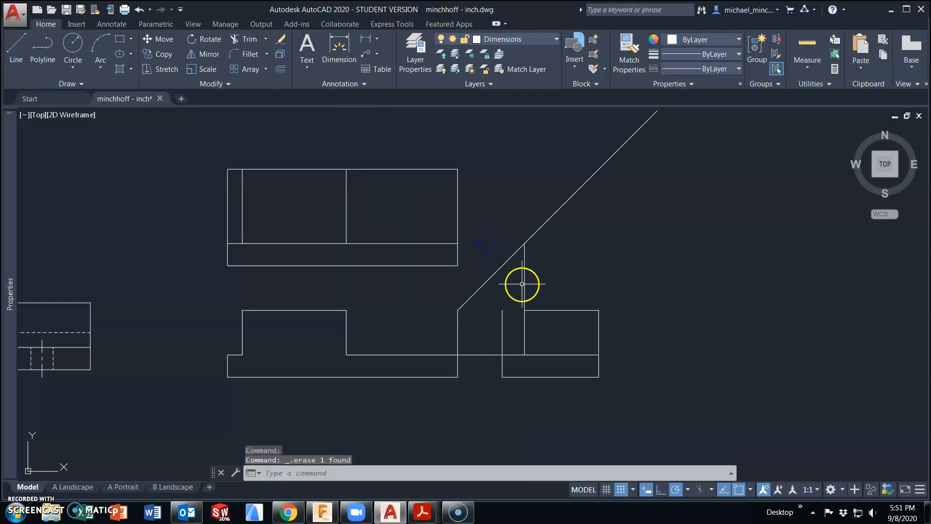
pyautogui.press('Delete')
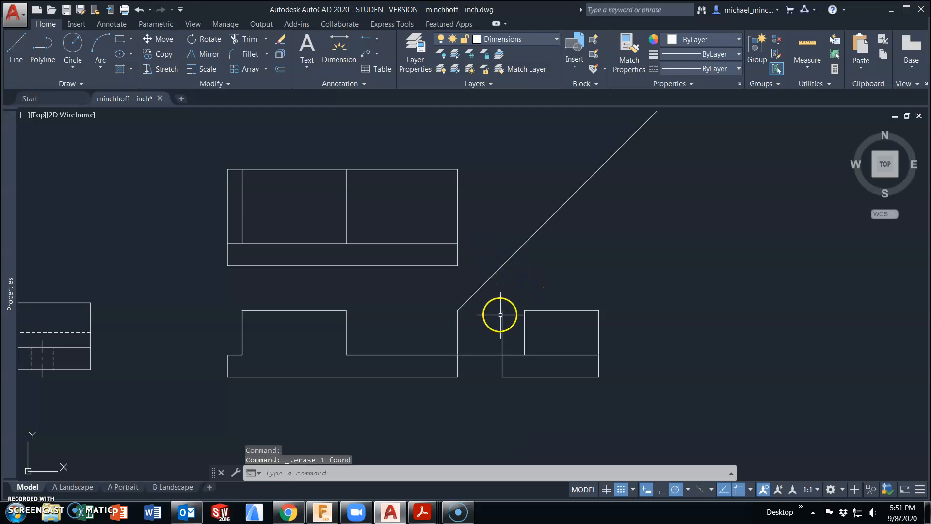
# Shorten the side view's left edge so it ends at the ledge line.
pyautogui.click(501, 315)
pyautogui.click(502, 310)
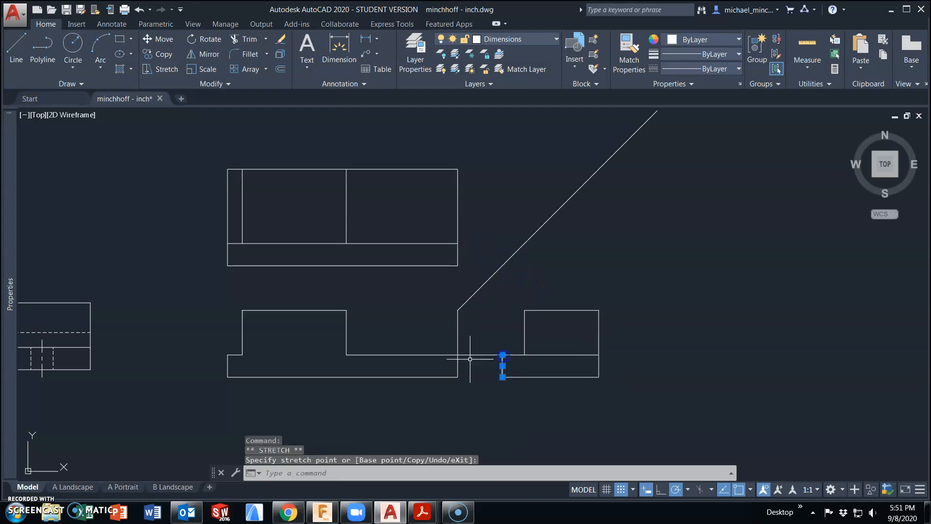
pyautogui.click(458, 338)
pyautogui.press('Escape')
# Shorten the front view's right edge to the ledge line and erase the connecting line between the front and side views.
pyautogui.click(458, 320)
pyautogui.click(458, 310)
pyautogui.click(458, 355)
pyautogui.press('Escape')
pyautogui.click(486, 355)
pyautogui.press('Delete')
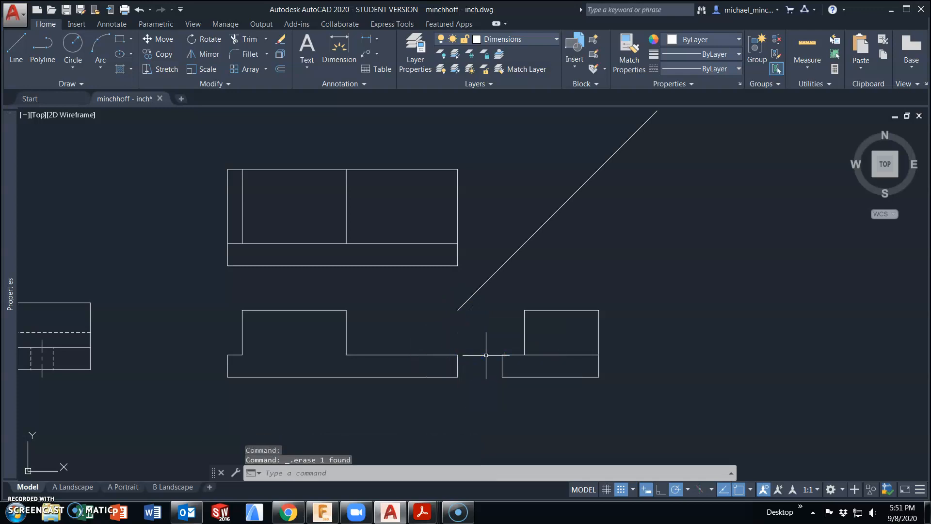
# Shorten the top view's inner horizontal line at both ends so it spans only between the two inner vertical lines.
pyautogui.click(458, 243)
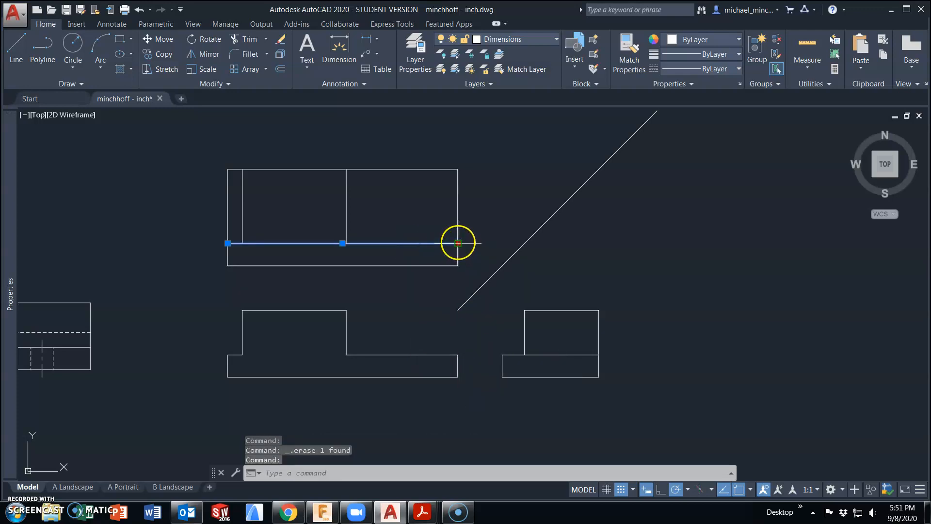
pyautogui.scroll(5, 349, 245)
pyautogui.click(346, 243)
pyautogui.scroll(-4, 320, 247)
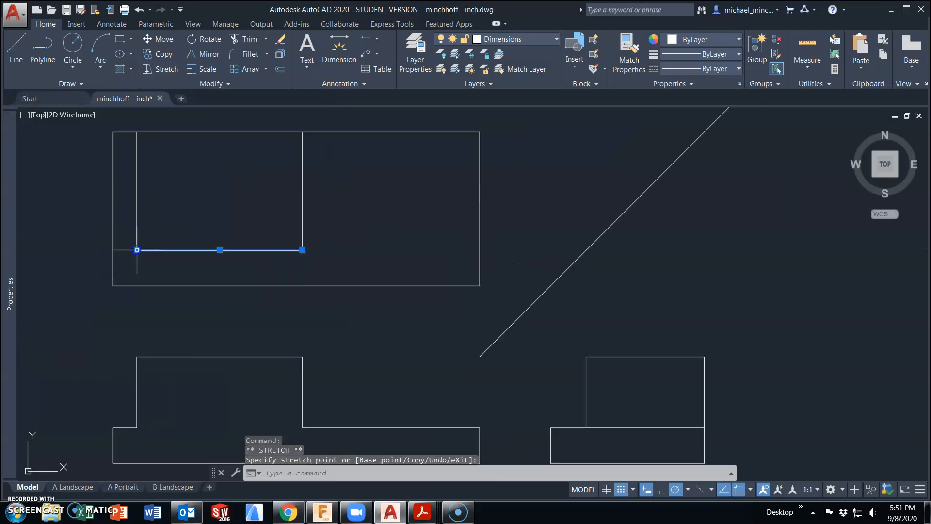
pyautogui.press('Escape')
pyautogui.press('Escape')
# Stretch the front view's ledge line from the raised block's right edge to its left edge.
pyautogui.click(318, 427)
pyautogui.click(302, 427)
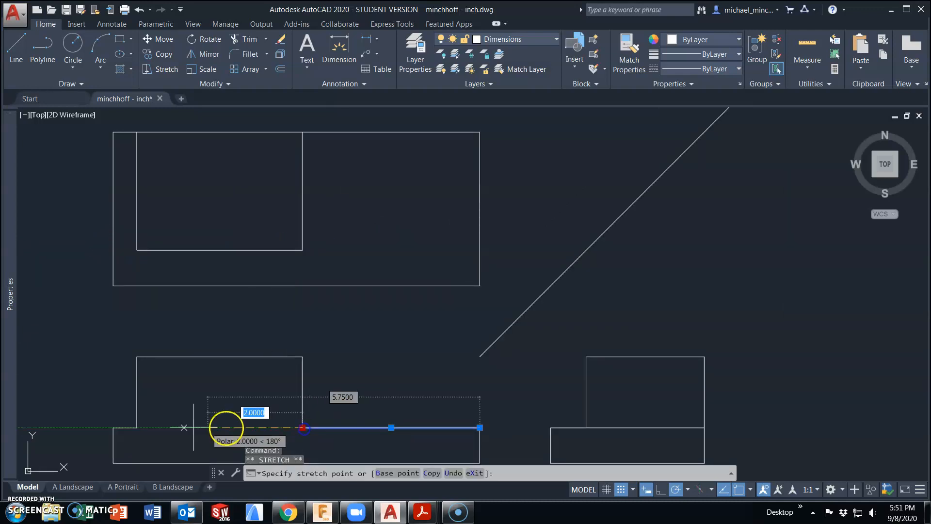
pyautogui.click(140, 428)
pyautogui.press('Escape')
pyautogui.moveTo(437, 388)
pyautogui.mouseDown(button='middle')
pyautogui.moveTo(447, 350)
pyautogui.moveTo(451, 374)
pyautogui.mouseUp(button='middle')
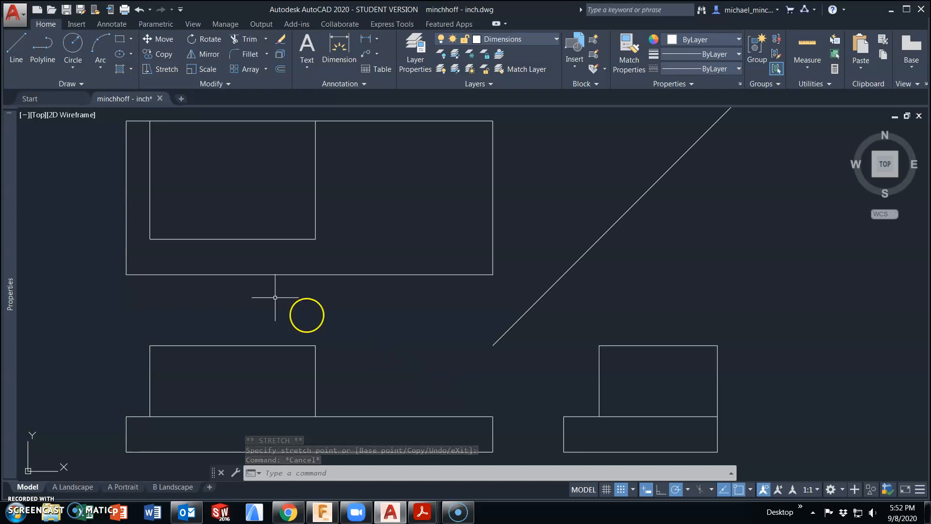
# Draw a circle of diameter 2 centered on the midpoint of the raised block's top edge in the front view.
pyautogui.click(73, 48)
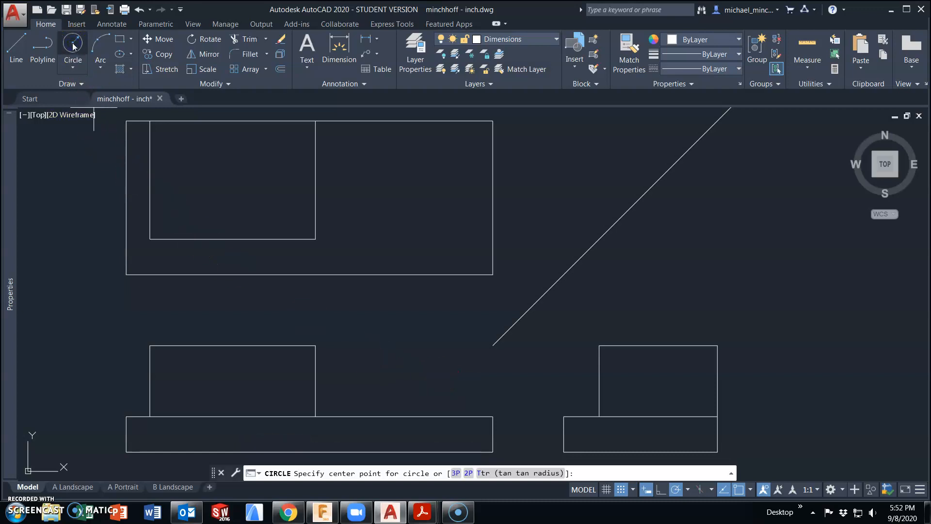
pyautogui.click(73, 69)
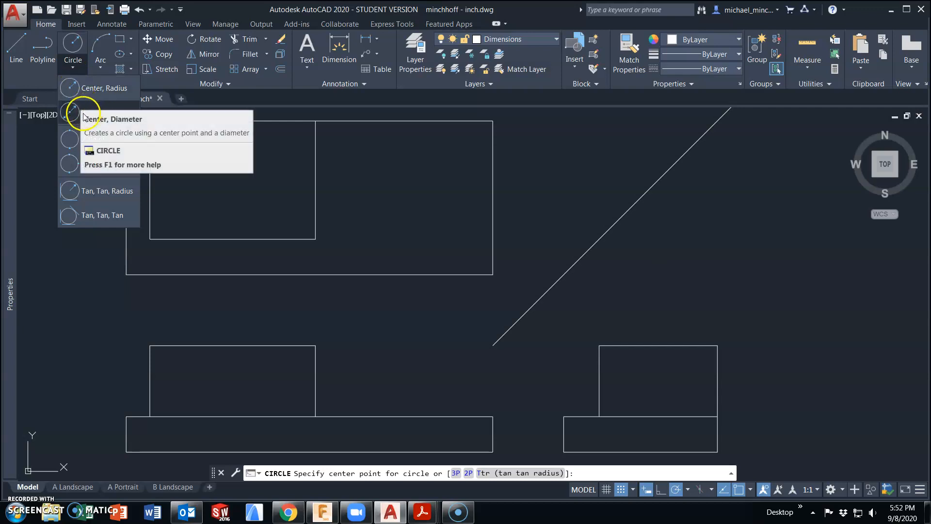
pyautogui.click(69, 114)
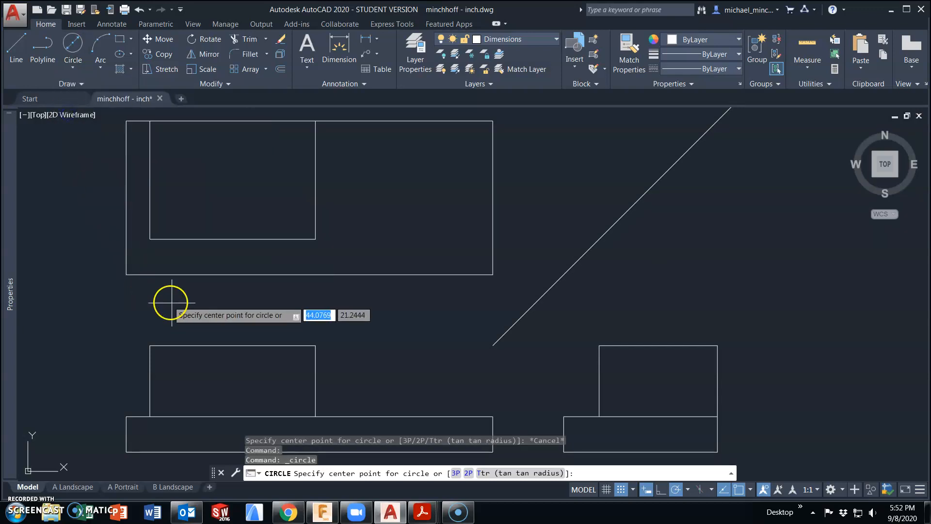
pyautogui.click(233, 346)
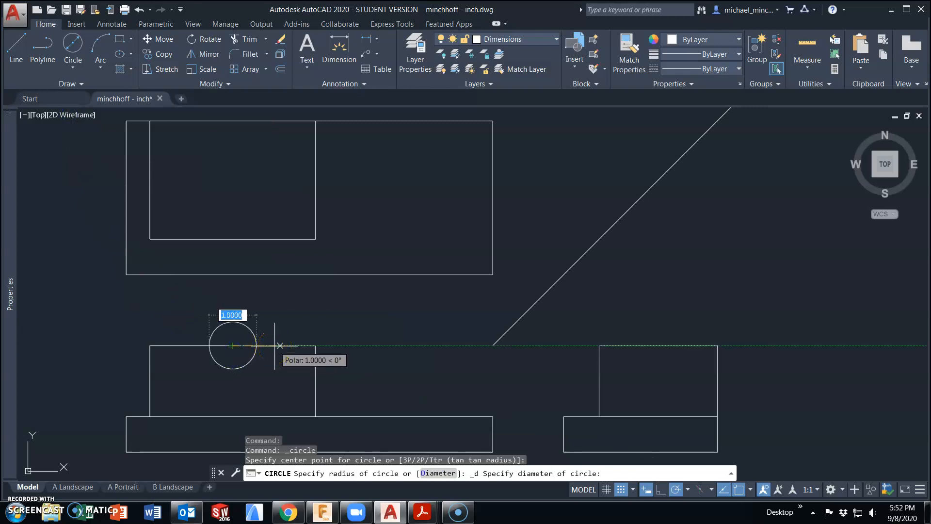
pyautogui.write('2')
pyautogui.press('Return')
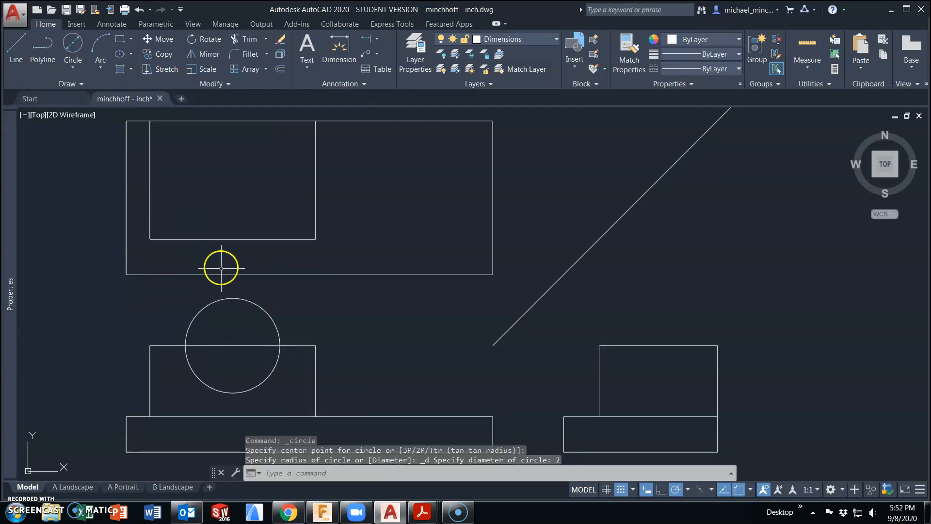
# Project a vertical line from the circle's left quadrant to the top view's inner horizontal line and on to its upper edge.
pyautogui.click(17, 46)
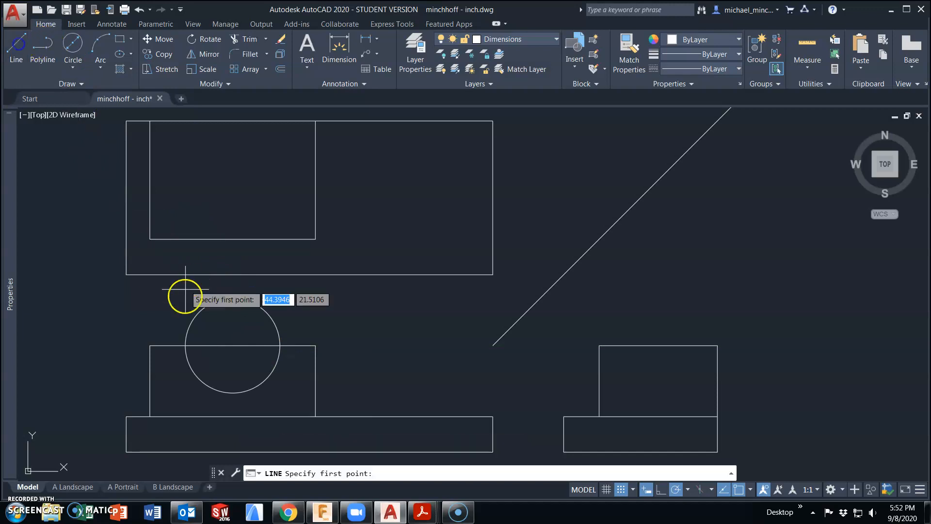
pyautogui.click(185, 345)
pyautogui.click(185, 239)
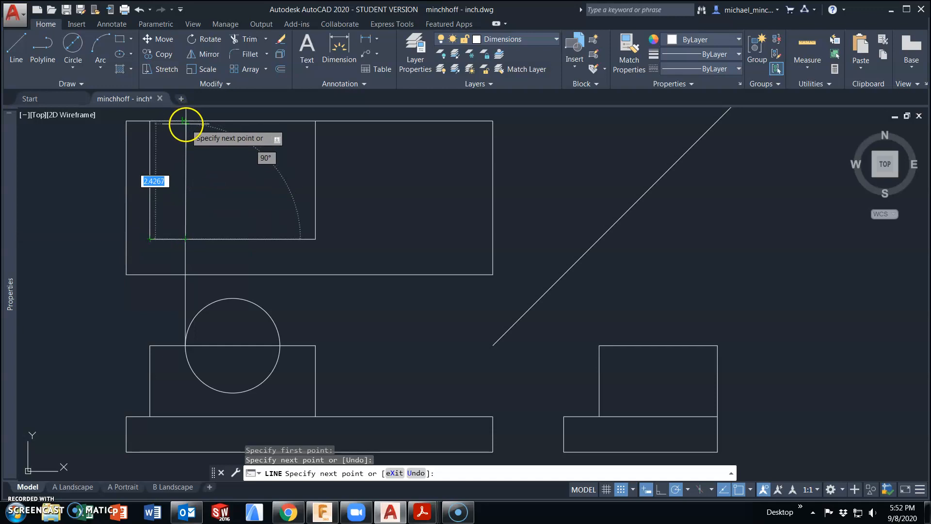
pyautogui.click(186, 121)
pyautogui.press('Return')
# Project a vertical line from the circle's right quadrant through the top view's inner horizontal line to its upper edge.
pyautogui.rightClick(245, 175)
pyautogui.click(269, 178)
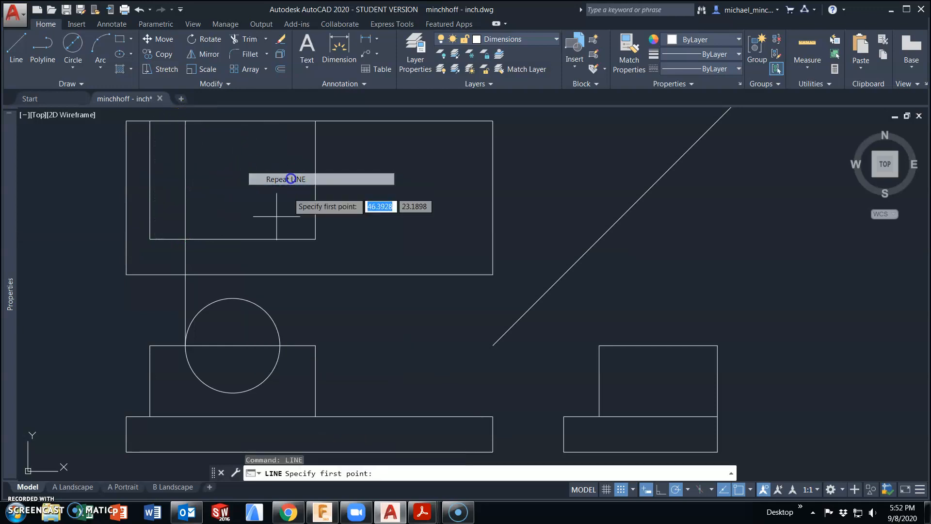
pyautogui.click(280, 345)
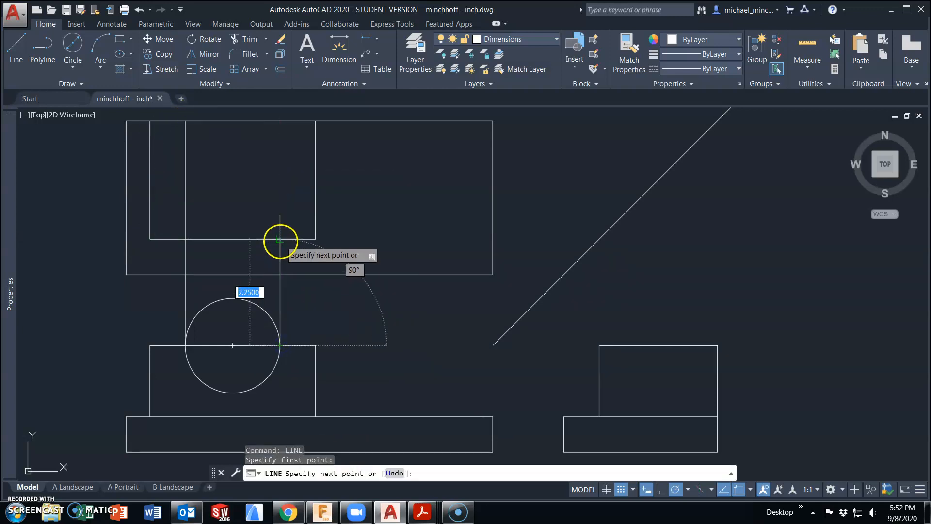
pyautogui.click(280, 240)
pyautogui.click(280, 122)
pyautogui.press('Return')
# Project a horizontal line from the circle's bottom quadrant to the side view block's left edge and on to its right edge.
pyautogui.rightClick(368, 213)
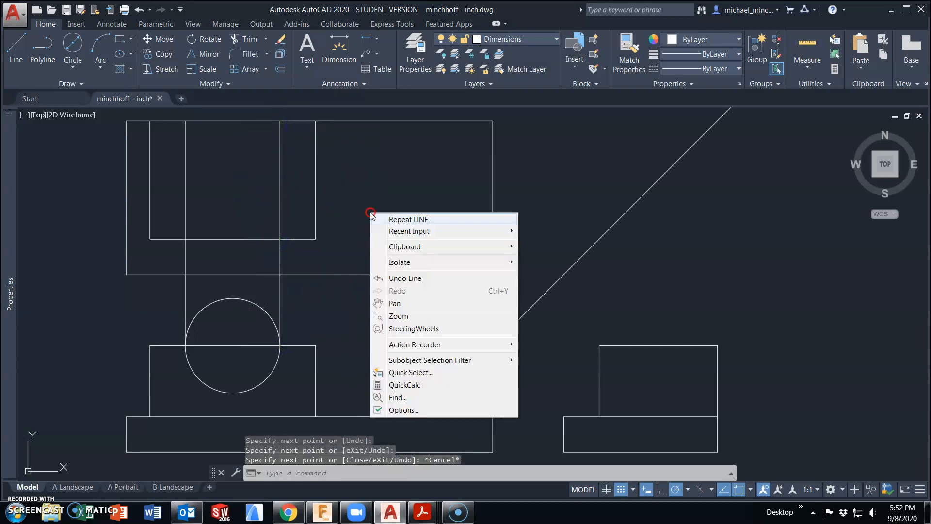
pyautogui.click(399, 220)
pyautogui.click(233, 393)
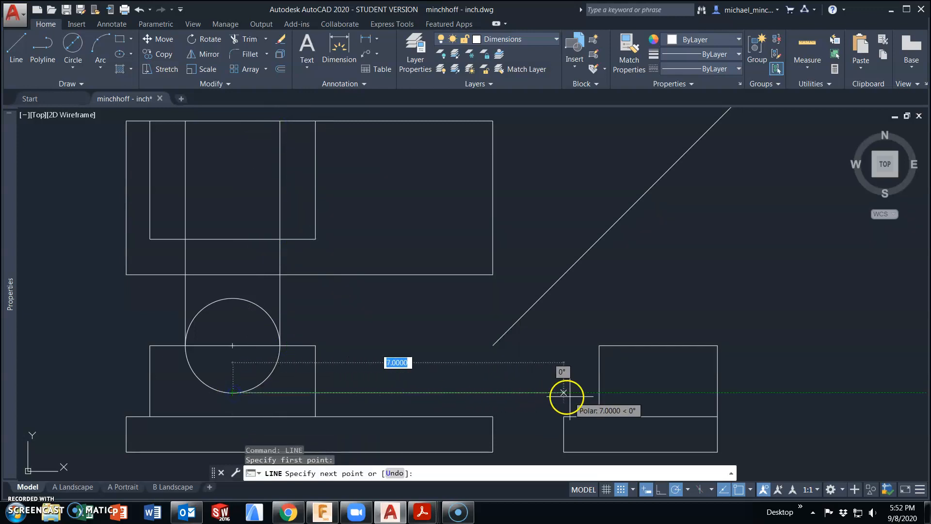
pyautogui.click(599, 393)
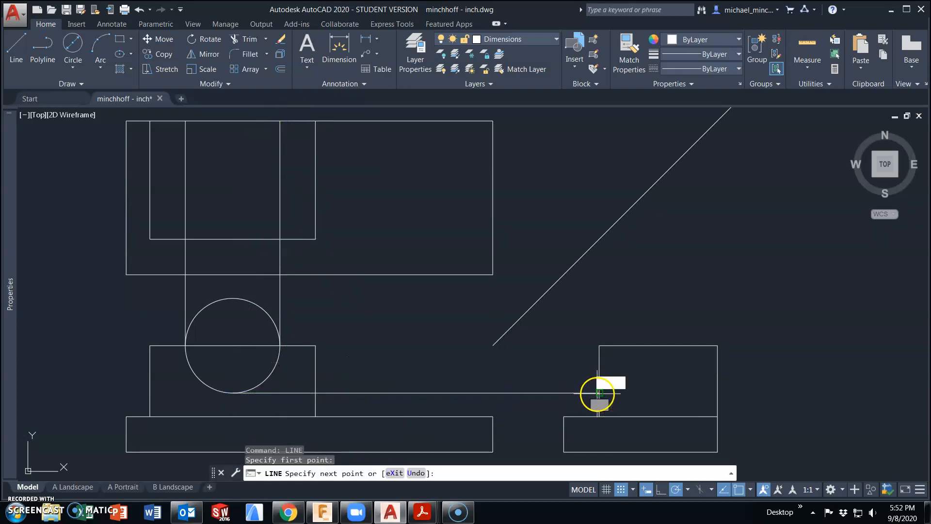
pyautogui.click(717, 393)
pyautogui.press('Escape')
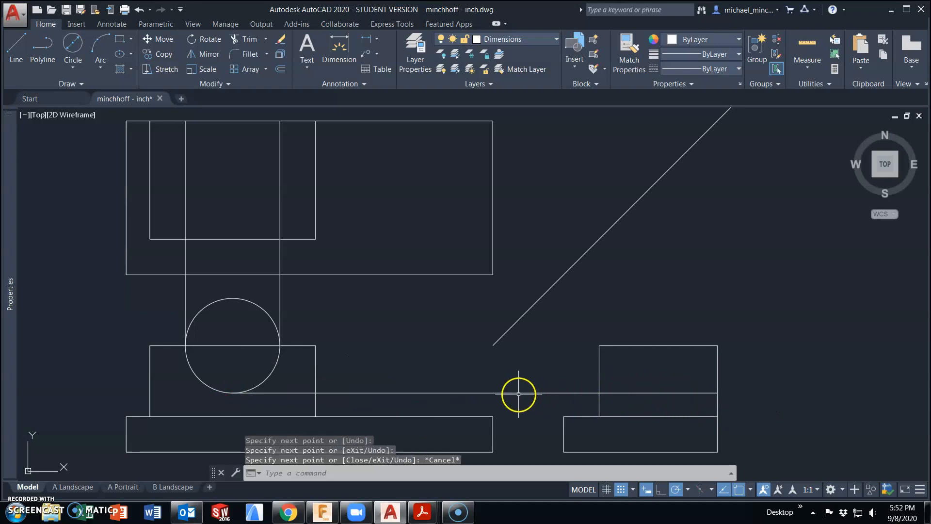
# Erase the circle's projection segments running to the side view's block and up to the top view's inner rectangle.
pyautogui.click(517, 393)
pyautogui.press('Delete')
pyautogui.click(301, 302)
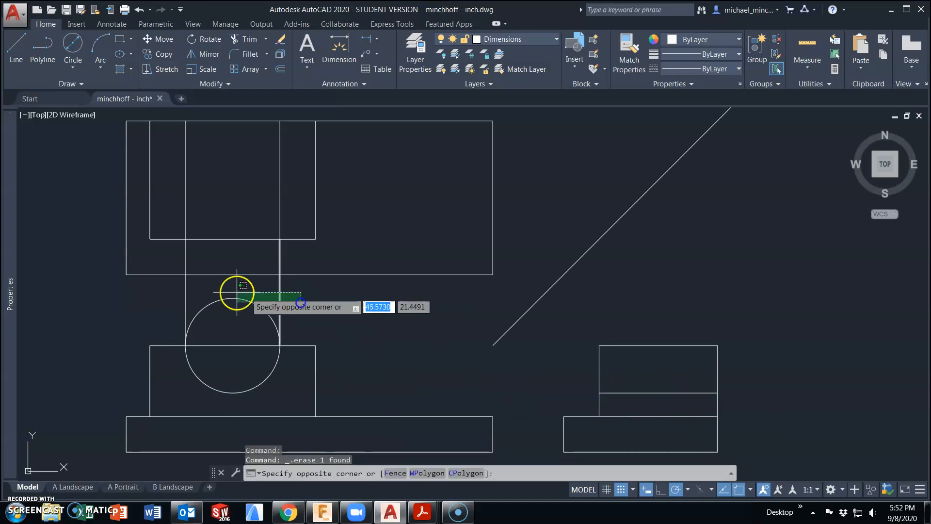
pyautogui.click(245, 289)
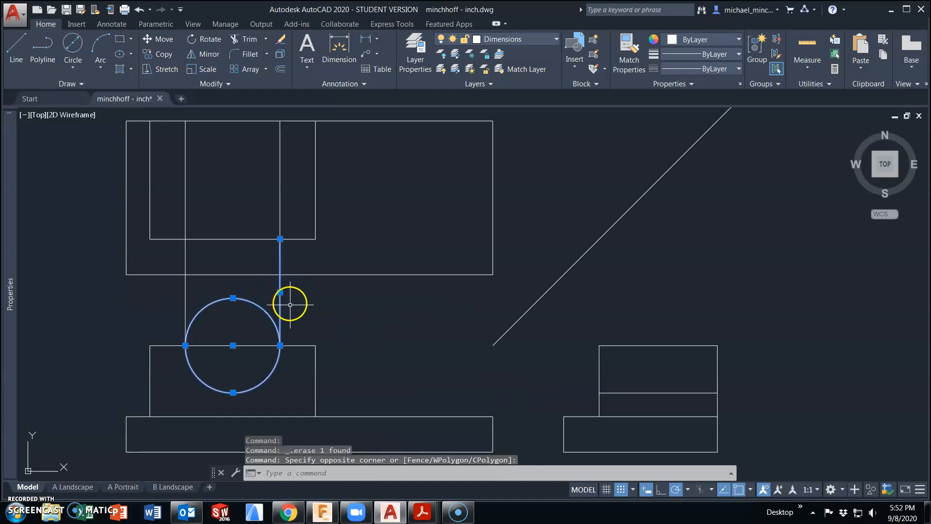
pyautogui.press('Escape')
pyautogui.click(289, 256)
pyautogui.click(175, 258)
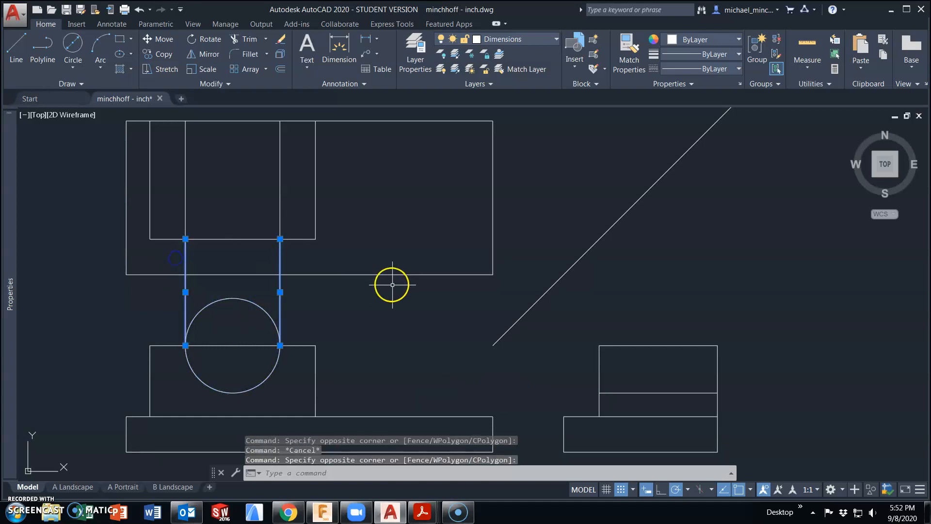
pyautogui.press('Delete')
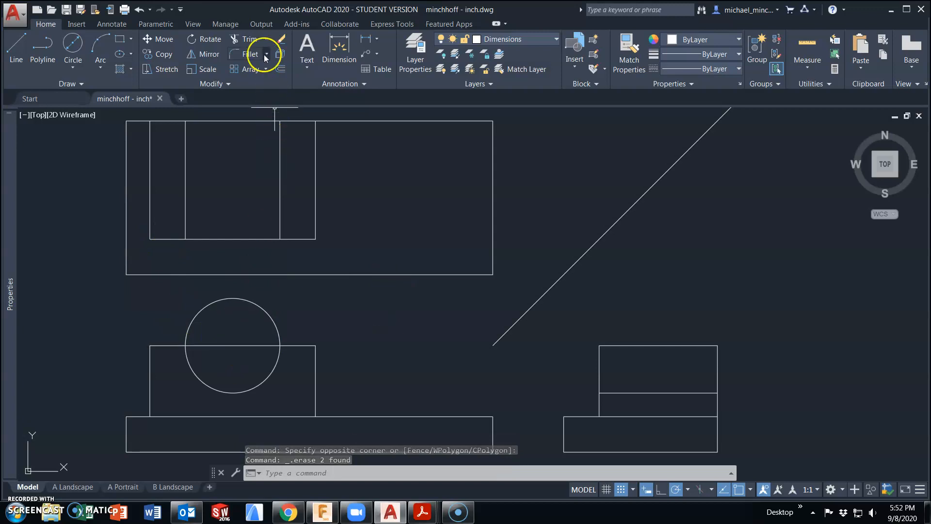
# Trim away the circle's upper half using the front view block's top edge as the cutting edge.
pyautogui.click(246, 39)
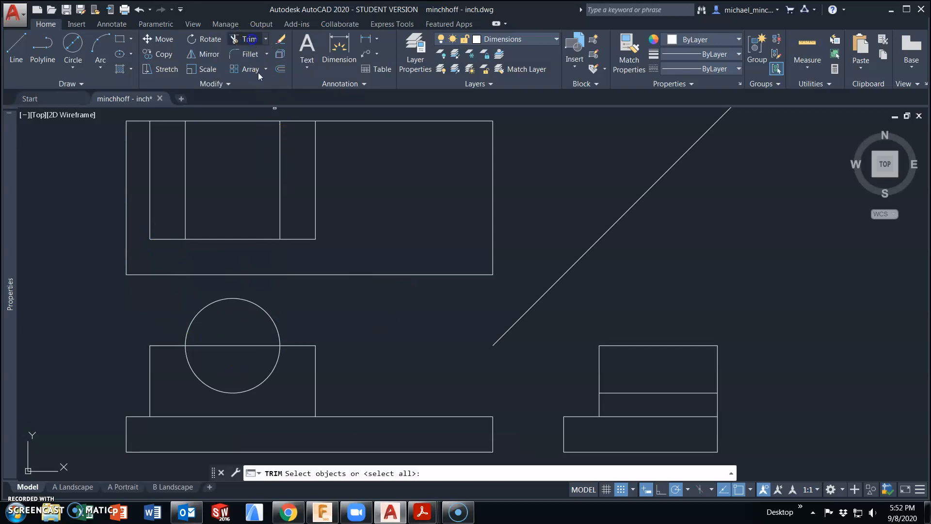
pyautogui.click(297, 346)
pyautogui.press('Return')
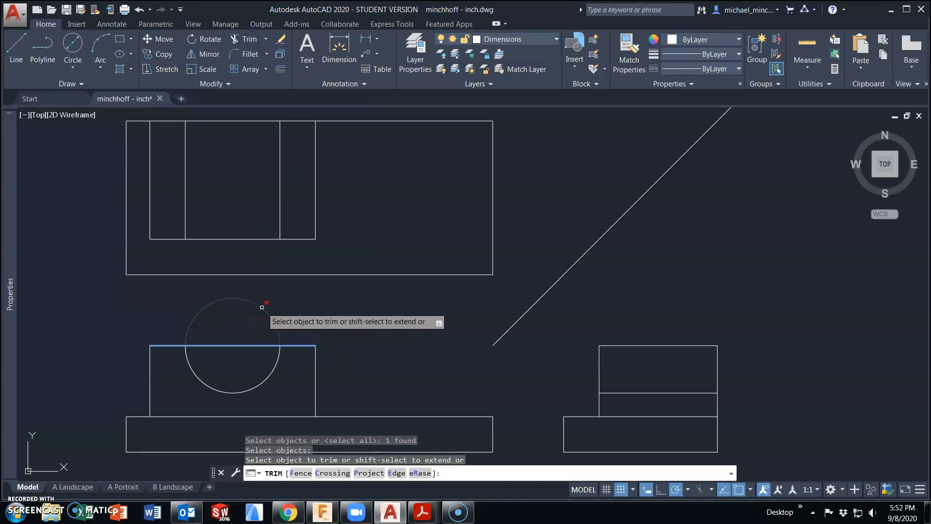
pyautogui.click(262, 306)
pyautogui.press('Escape')
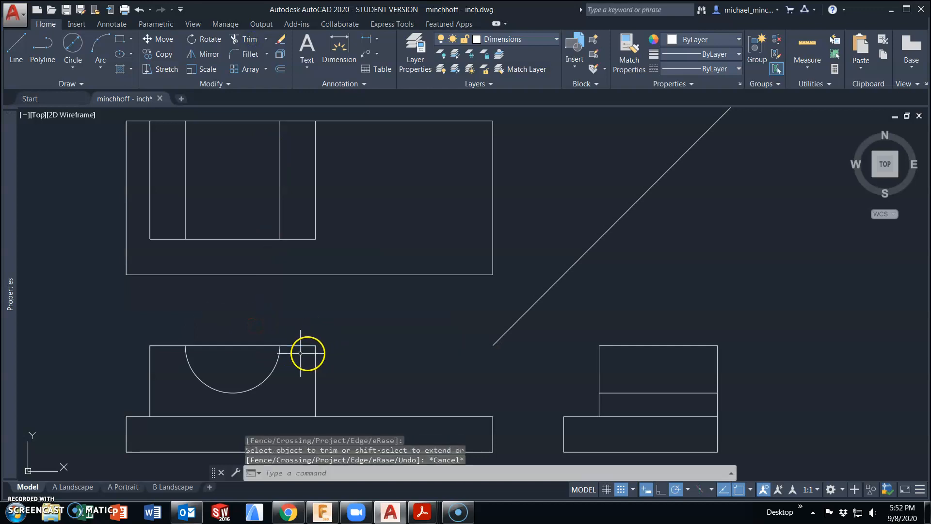
# Trim the front view block's top edge between the ends of the semicircular arc.
pyautogui.click(246, 38)
pyautogui.click(192, 371)
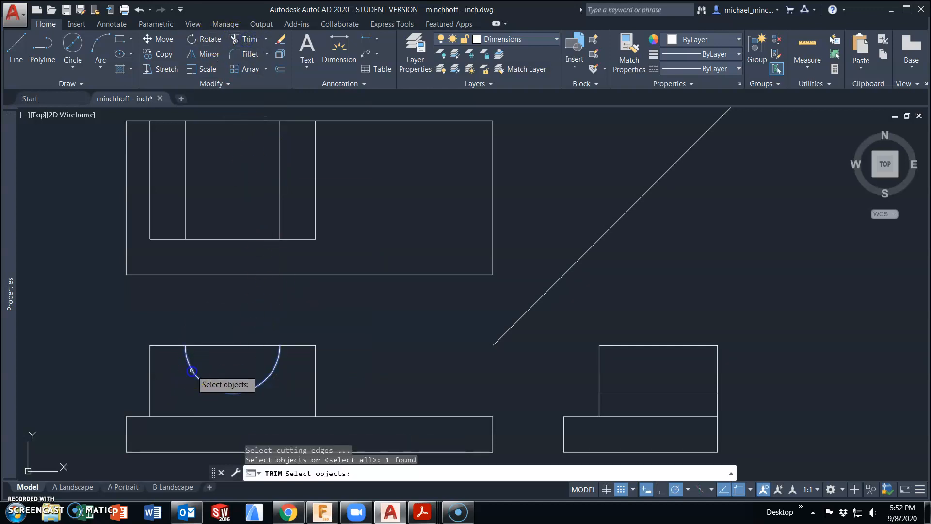
pyautogui.press('Return')
pyautogui.click(219, 345)
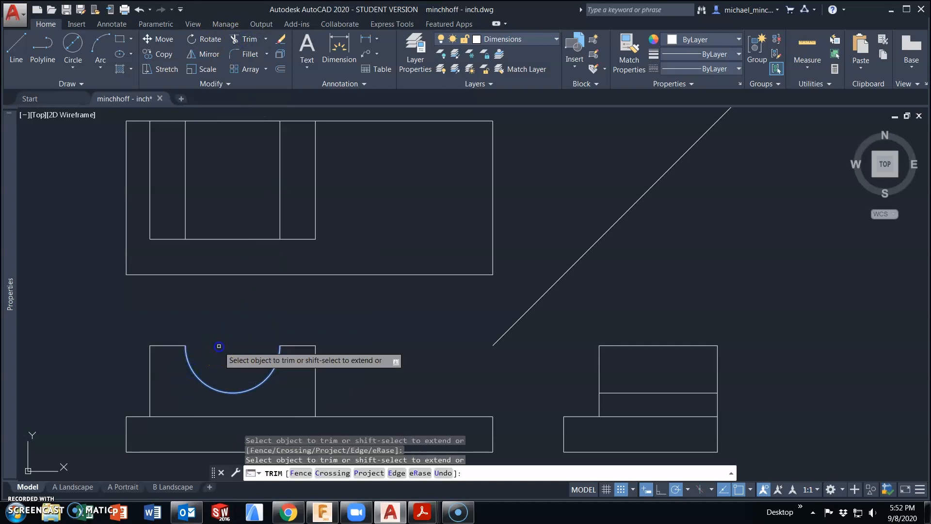
pyautogui.press('Escape')
# Draw two consecutive horizontal 1.5 line segments inward from the midpoint of the top view's right edge.
pyautogui.moveTo(297, 385)
pyautogui.mouseDown(button='middle')
pyautogui.moveTo(252, 385)
pyautogui.moveTo(229, 370)
pyautogui.mouseUp(button='middle')
pyautogui.moveTo(346, 260); pyautogui.dragTo(333, 335, button='middle')
pyautogui.click(23, 54)
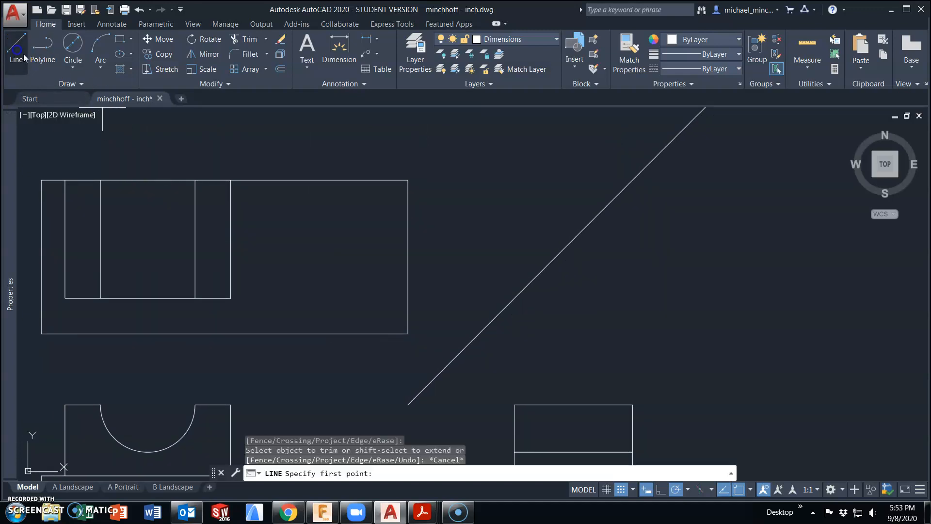
pyautogui.click(396, 260)
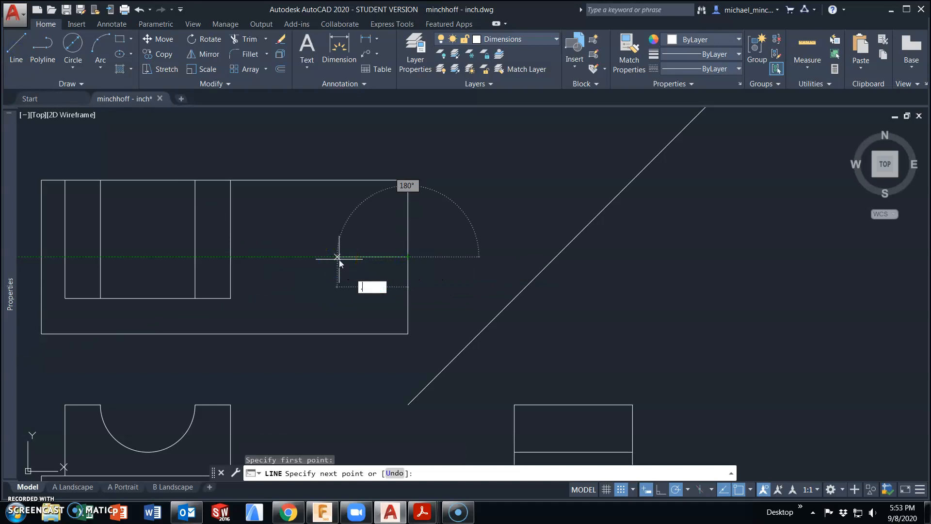
pyautogui.write('1.5')
pyautogui.press('Return')
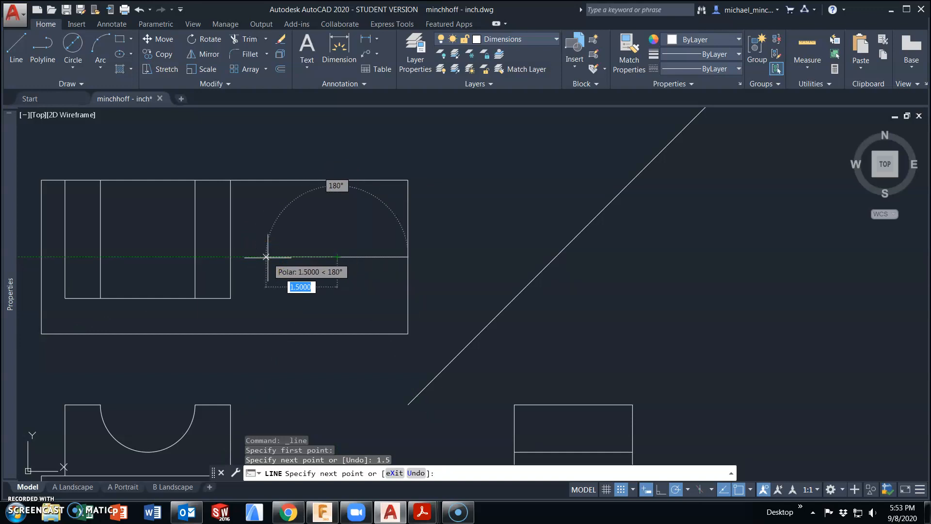
pyautogui.write('1.5')
pyautogui.press('Return')
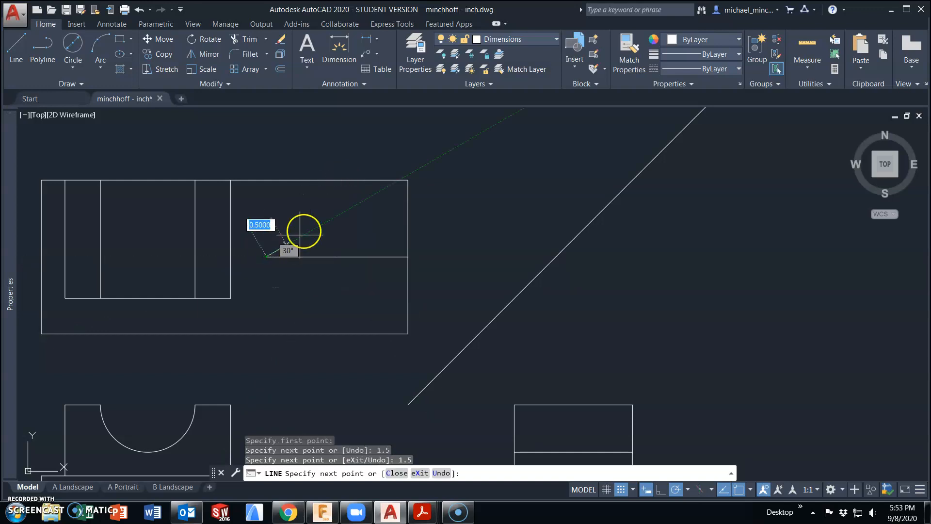
pyautogui.press('Escape')
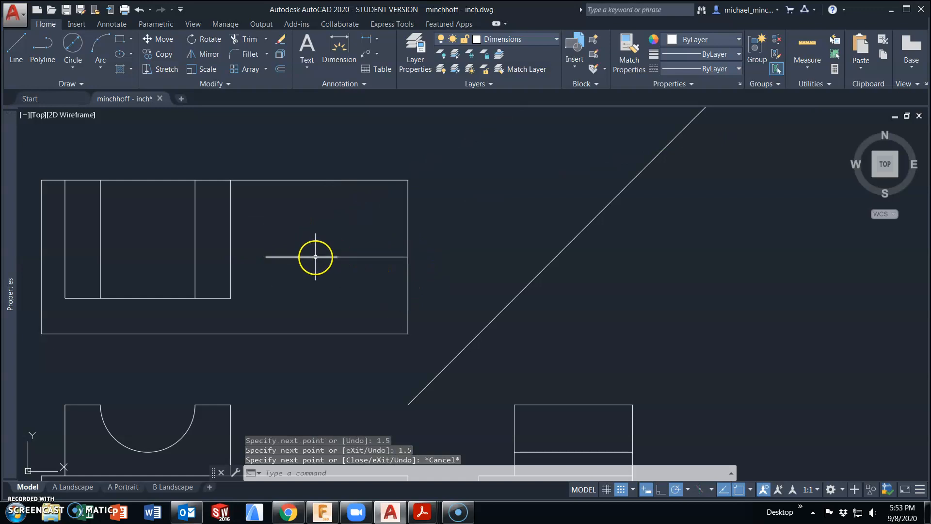
# Draw a circle of diameter 0.75 centered where the two 1.5 segments meet in the top view.
pyautogui.click(72, 43)
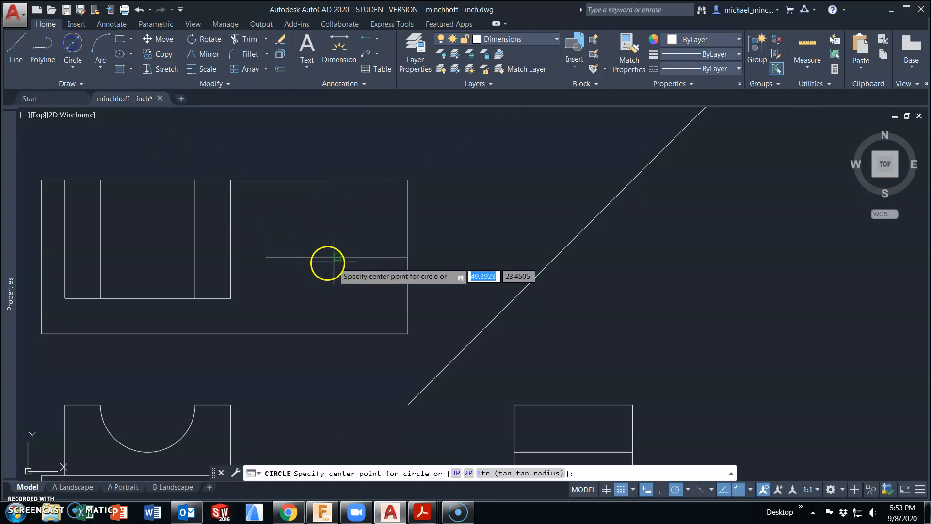
pyautogui.click(337, 256)
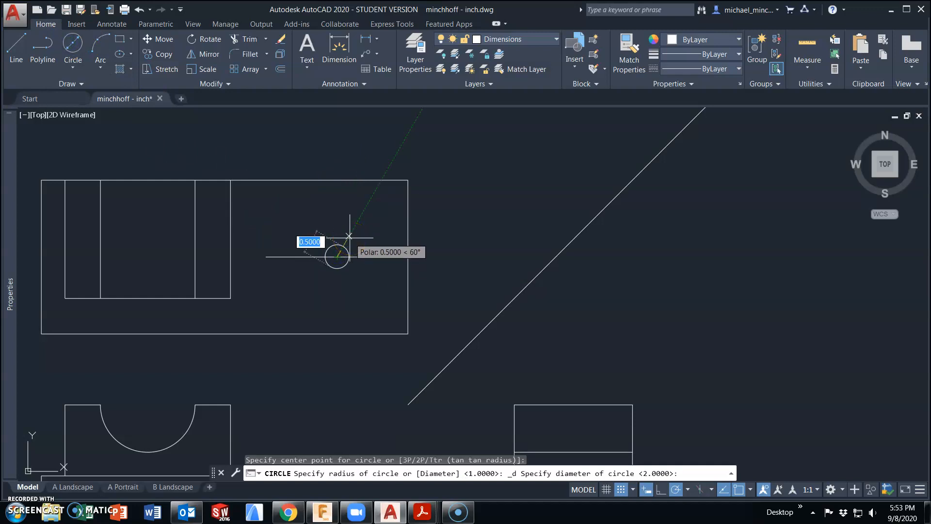
pyautogui.write('.75')
pyautogui.press('Return')
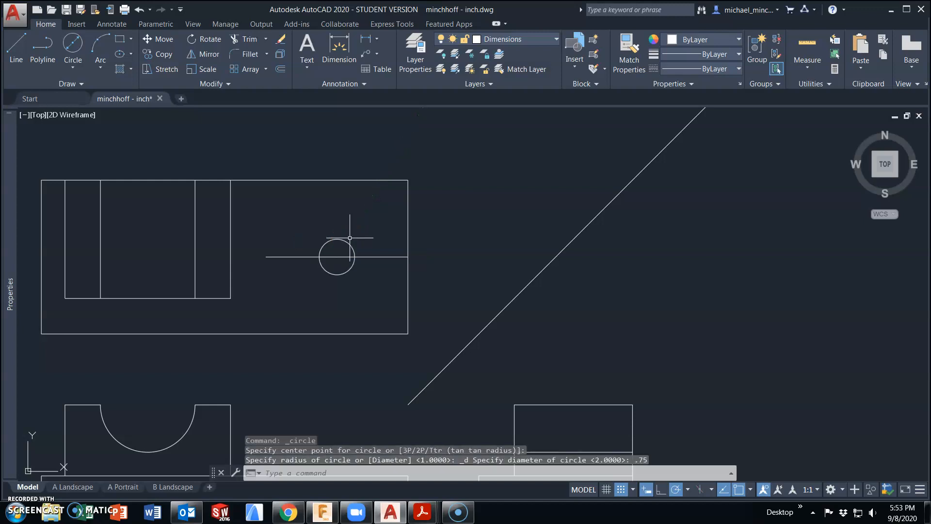
# Draw a circle of radius 0.75 centered on the inner end of the second 1.5 segment in the top view.
pyautogui.rightClick(254, 209)
pyautogui.click(270, 213)
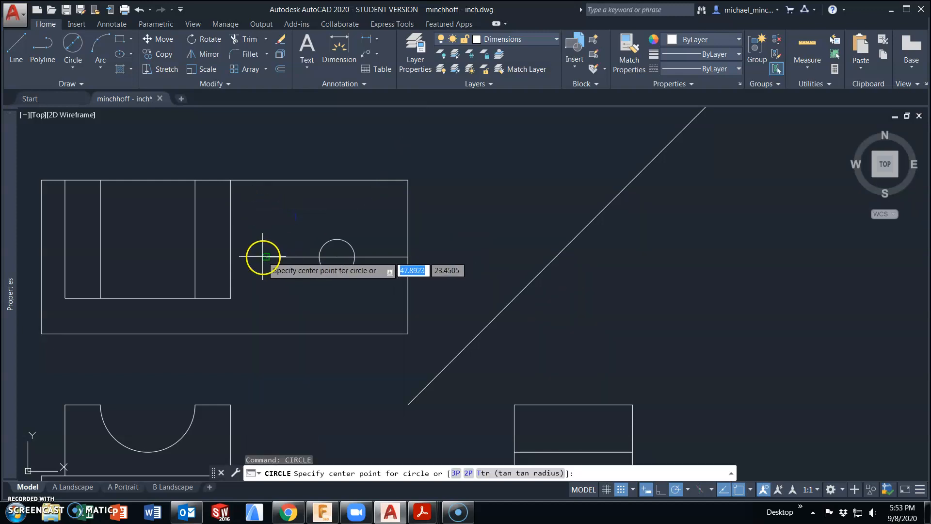
pyautogui.click(266, 257)
pyautogui.click(275, 243)
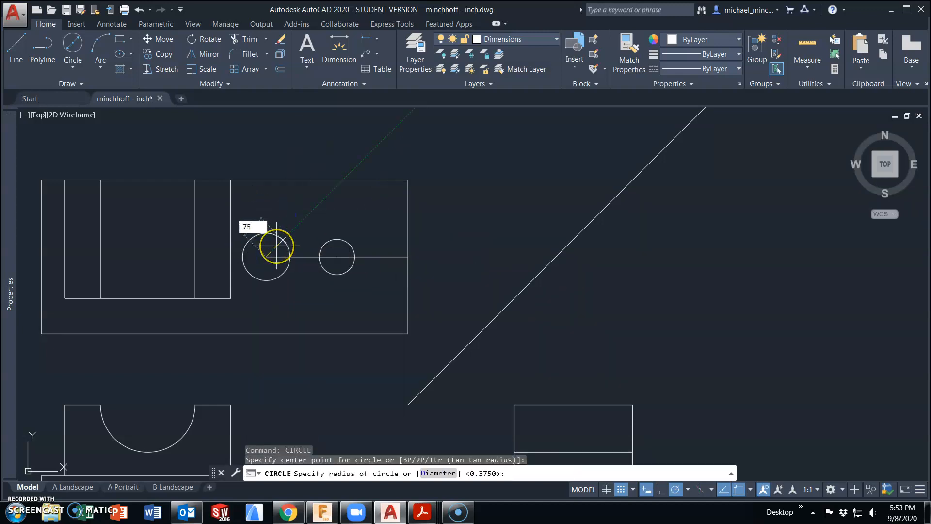
pyautogui.press('Return')
pyautogui.click(286, 229)
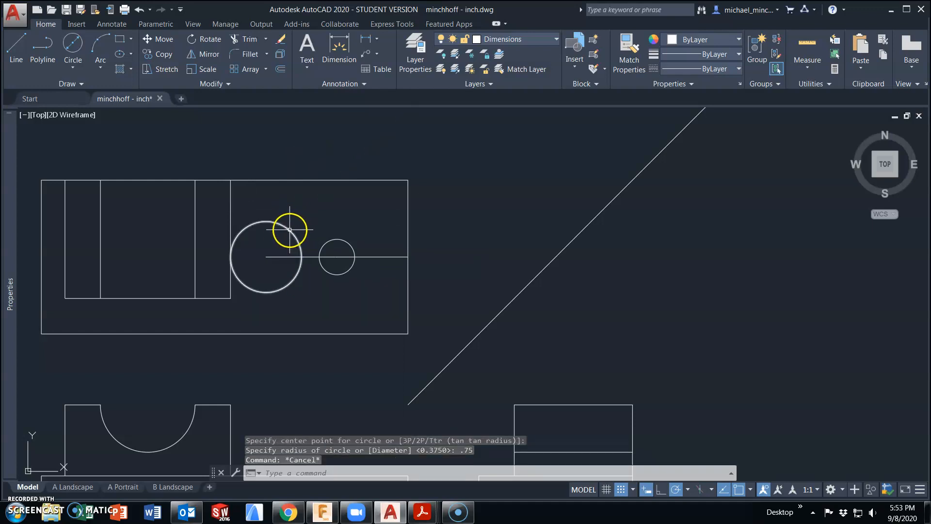
# Replace the large circle at the inner end of the top view's centerline with a circle of diameter 0.75.
pyautogui.press('Delete')
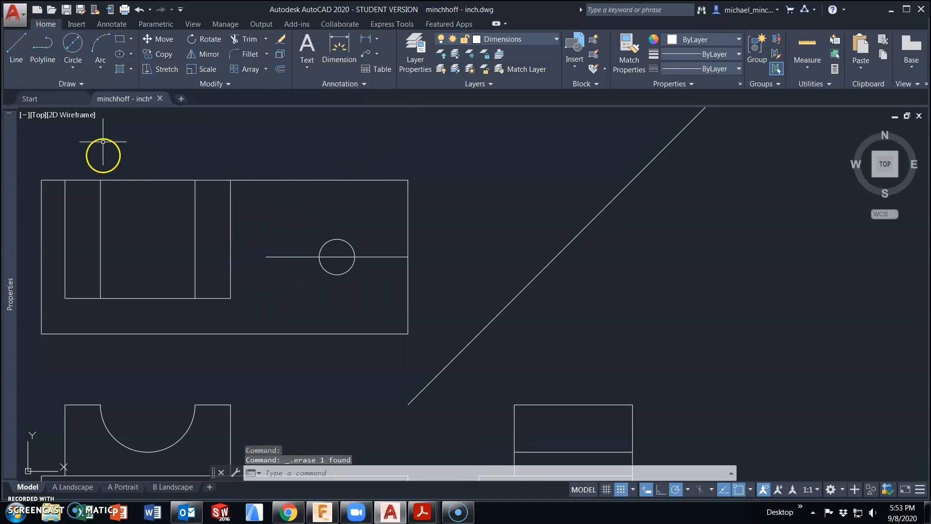
pyautogui.click(73, 68)
pyautogui.click(87, 103)
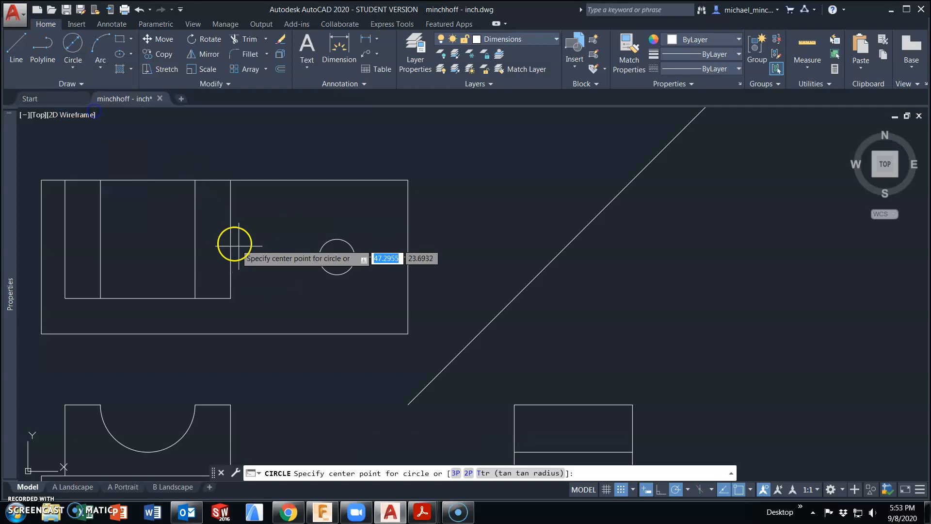
pyautogui.click(266, 256)
pyautogui.write('.75')
pyautogui.press('Return')
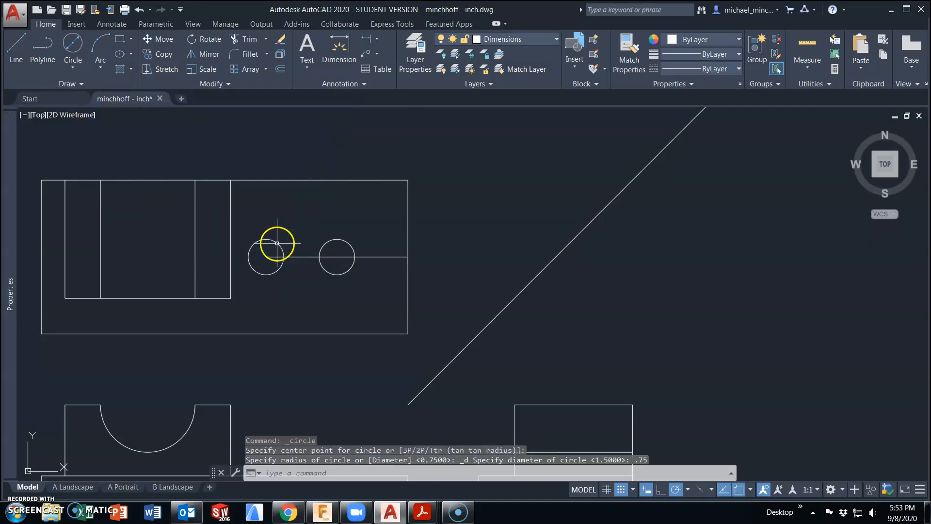
pyautogui.press('Escape')
# Draw a projection line from the top view's right-edge midpoint across to the 45° miter line and down to the side view base's top edge.
pyautogui.scroll(-2, 376, 343)
pyautogui.moveTo(376, 343)
pyautogui.mouseDown(button='middle')
pyautogui.moveTo(366, 293)
pyautogui.moveTo(325, 272)
pyautogui.moveTo(319, 290)
pyautogui.mouseUp(button='middle')
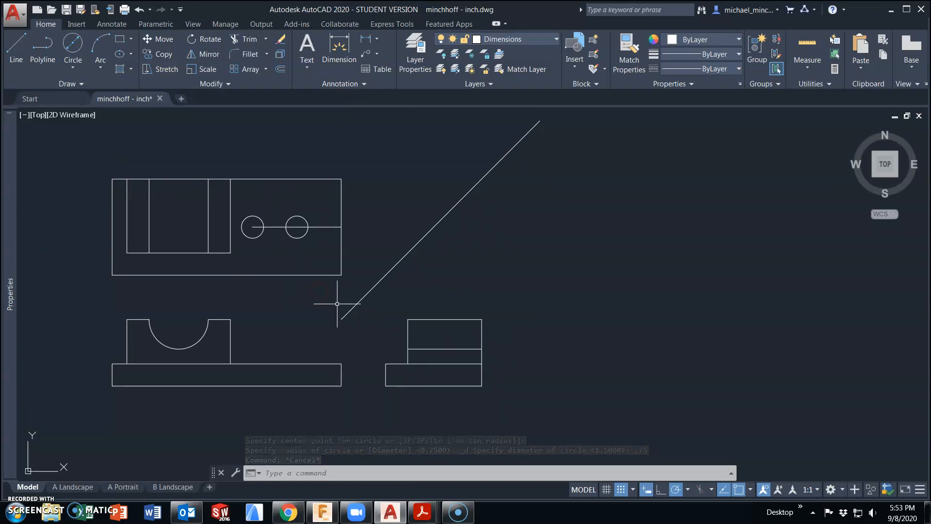
pyautogui.click(16, 50)
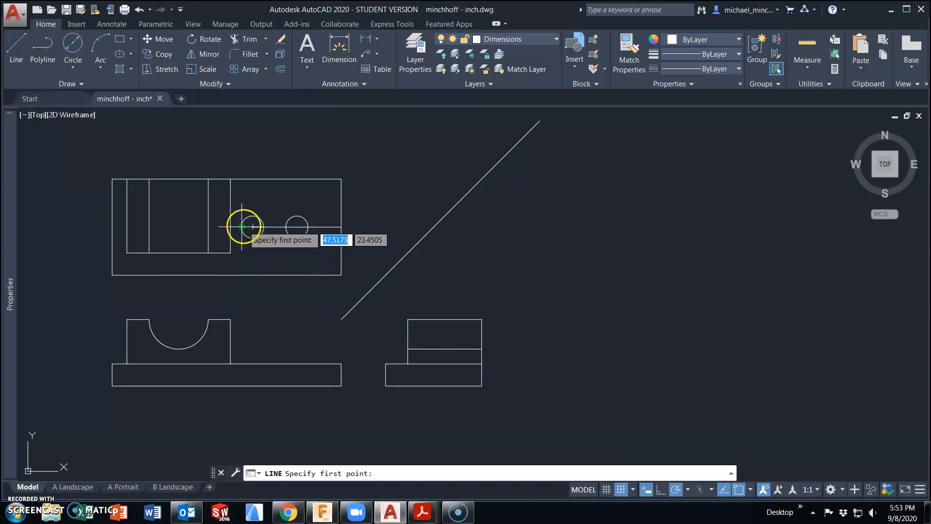
pyautogui.click(342, 226)
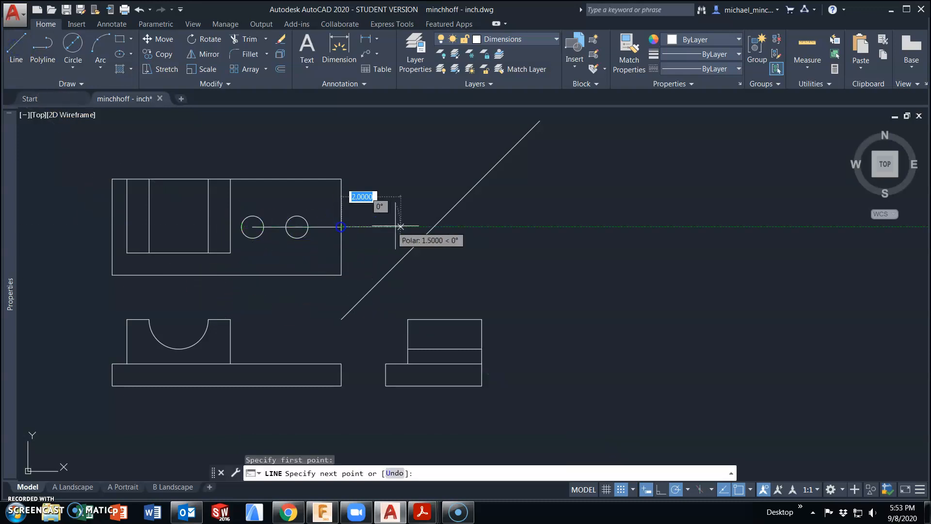
pyautogui.click(434, 227)
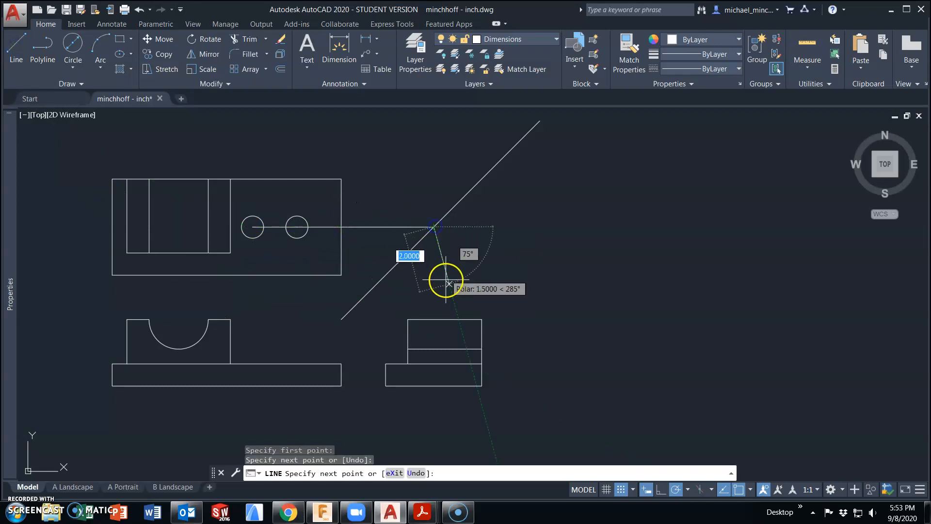
pyautogui.click(433, 363)
pyautogui.press('Escape')
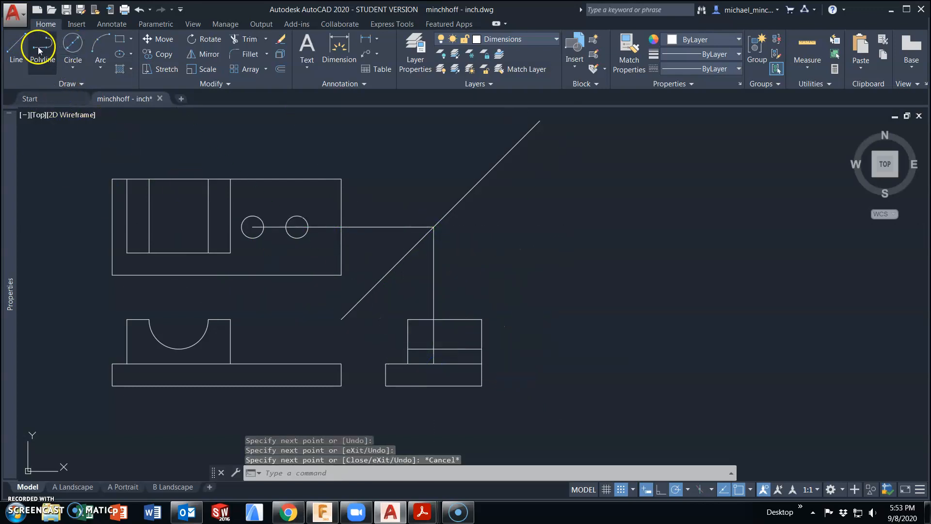
# Draw vertical projection lines from the centers of both top view circles down to the front view base's top edge.
pyautogui.click(16, 46)
pyautogui.click(253, 226)
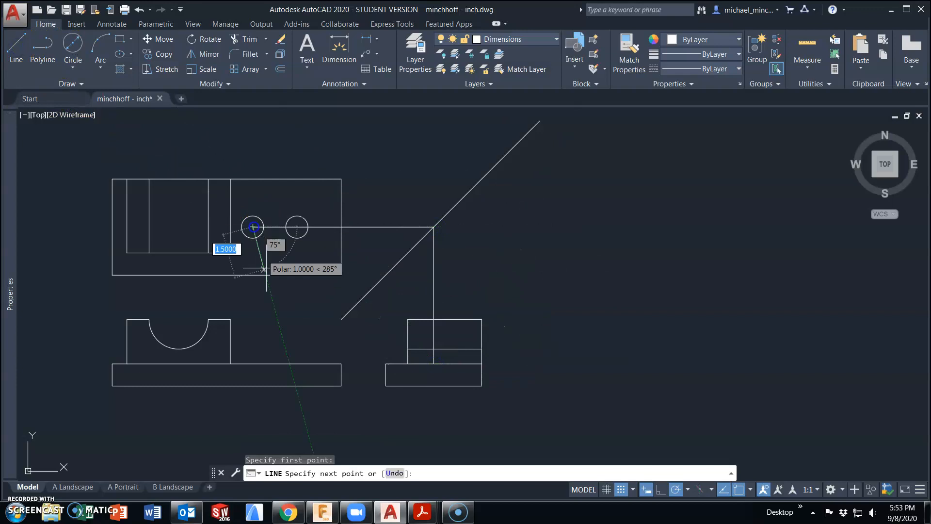
pyautogui.click(253, 364)
pyautogui.press('Escape')
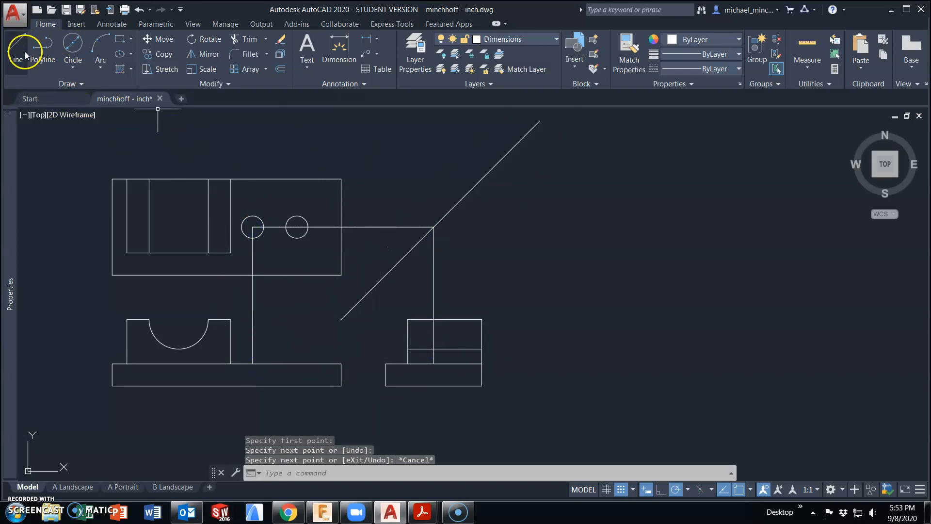
pyautogui.click(25, 55)
pyautogui.click(297, 227)
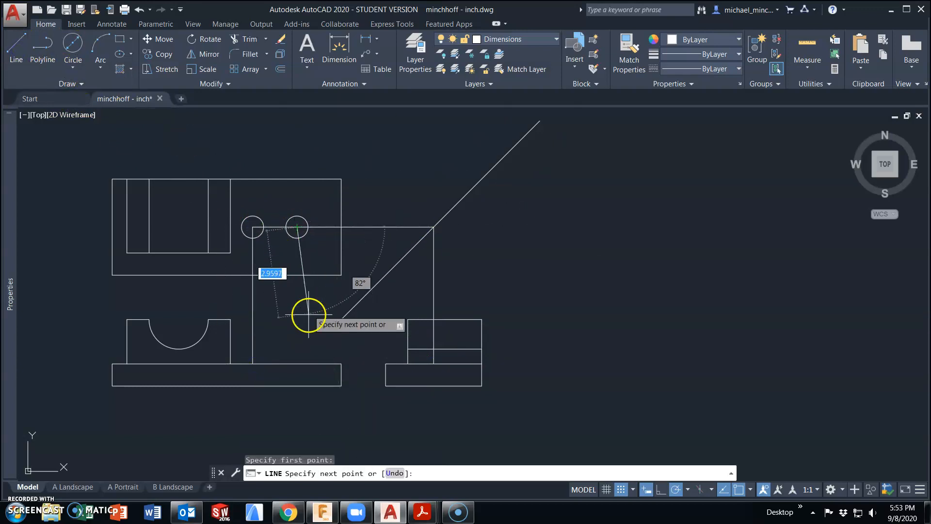
pyautogui.click(296, 364)
pyautogui.press('Escape')
# Project the left circle's left and right quadrants down to the front view base's bottom edge, breaking each line at the base's top edge.
pyautogui.moveTo(315, 377); pyautogui.dragTo(313, 381, button='middle')
pyautogui.scroll(3, 364, 363)
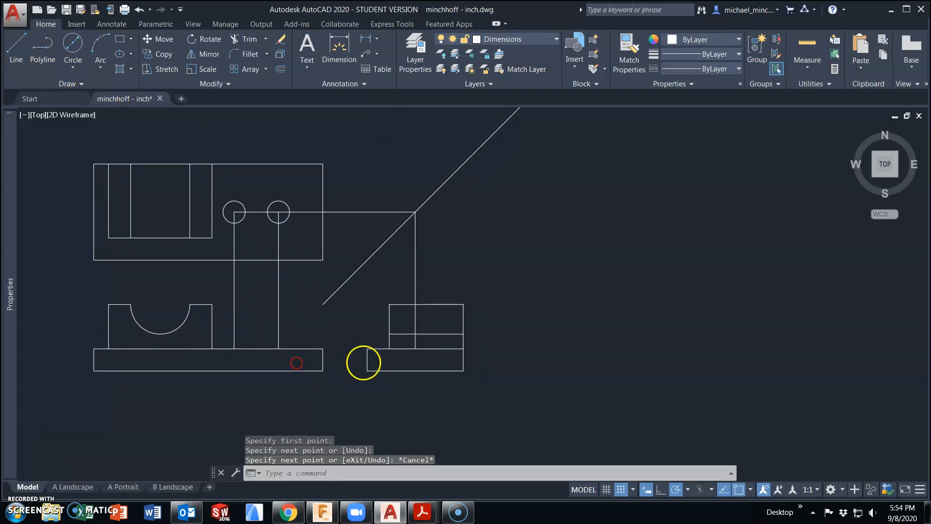
pyautogui.click(10, 52)
pyautogui.click(167, 132)
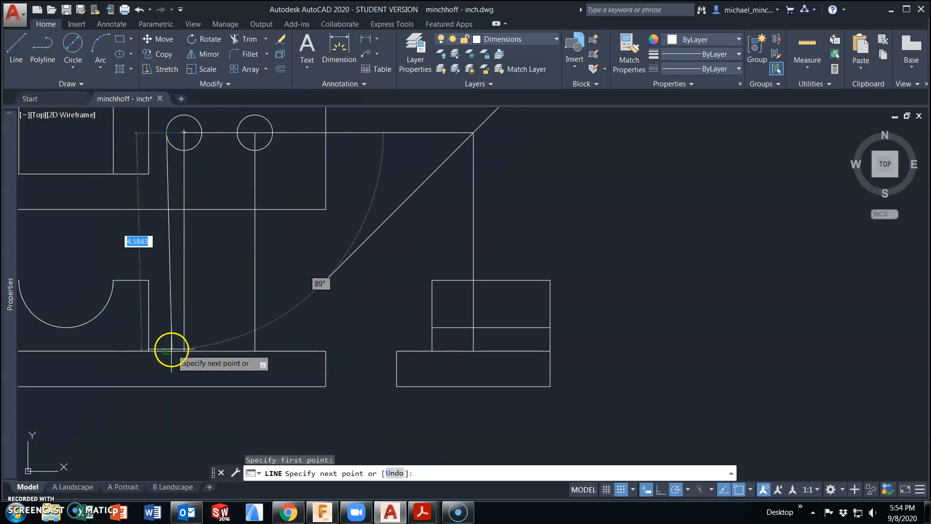
pyautogui.click(167, 386)
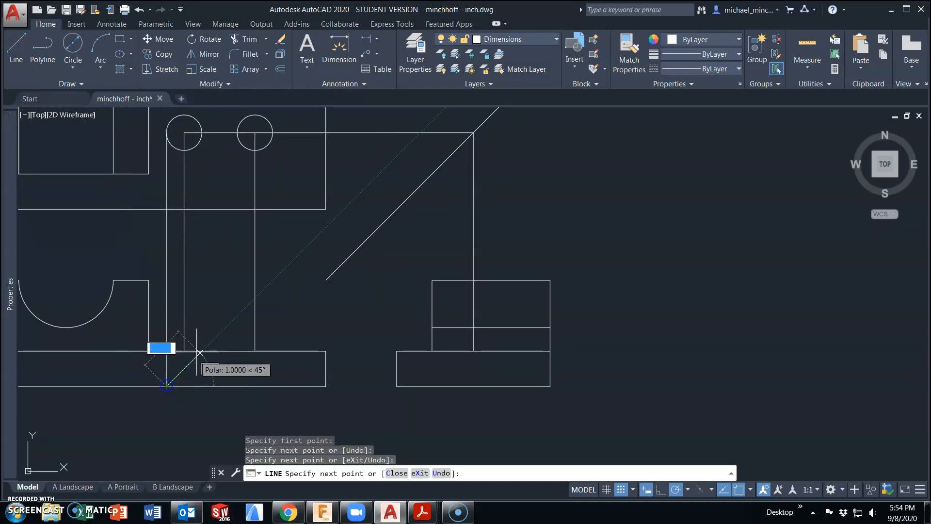
pyautogui.press('Escape')
pyautogui.click(18, 51)
pyautogui.click(201, 132)
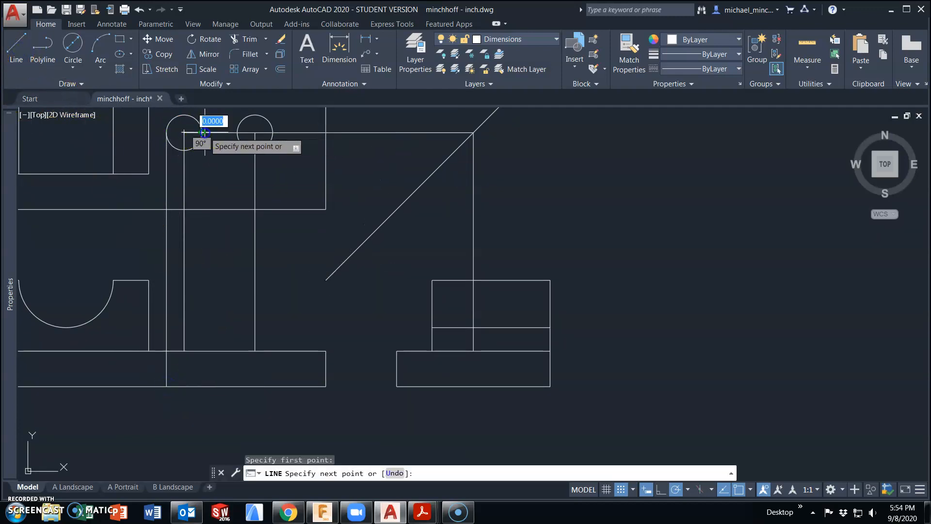
pyautogui.click(203, 351)
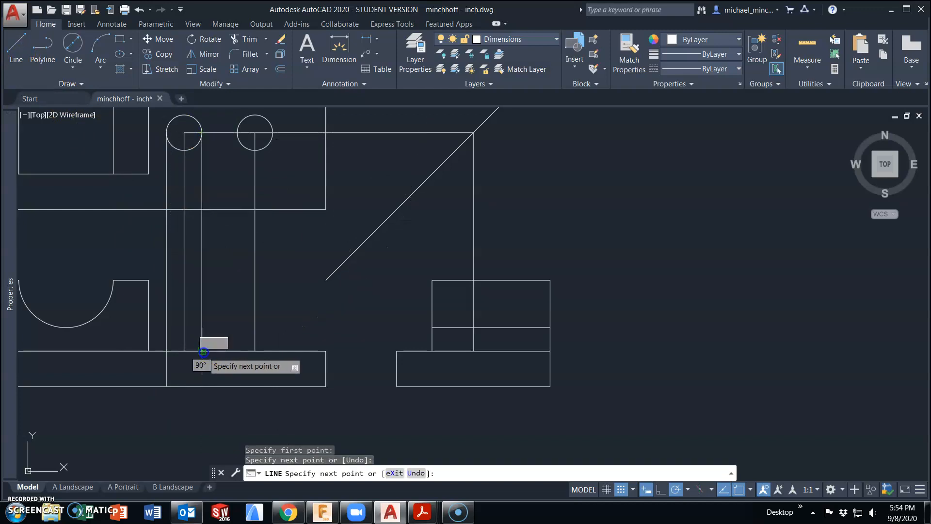
pyautogui.click(202, 386)
pyautogui.press('Escape')
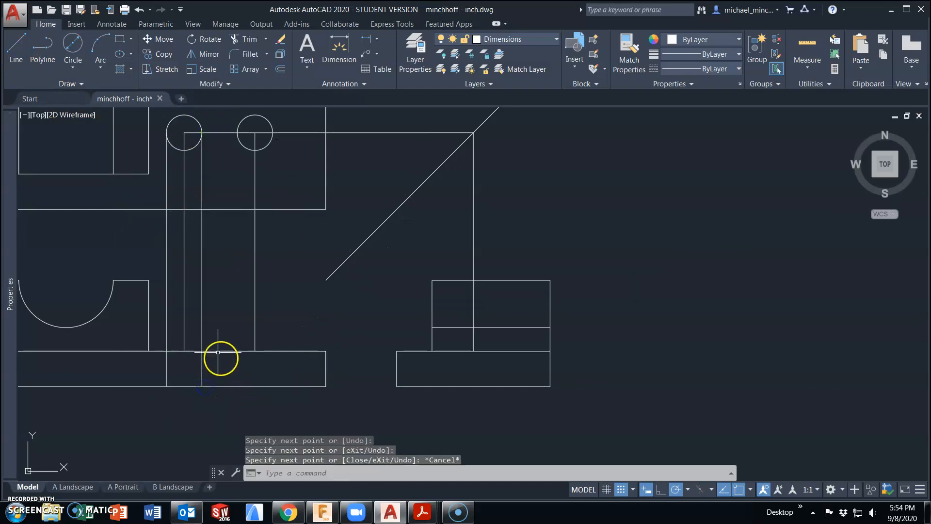
# Stretch the ends of the left circle's center projection line so it spans only the front view base's thickness.
pyautogui.click(185, 322)
pyautogui.click(184, 351)
pyautogui.click(185, 386)
pyautogui.click(185, 145)
pyautogui.moveTo(184, 132); pyautogui.dragTo(184, 351)
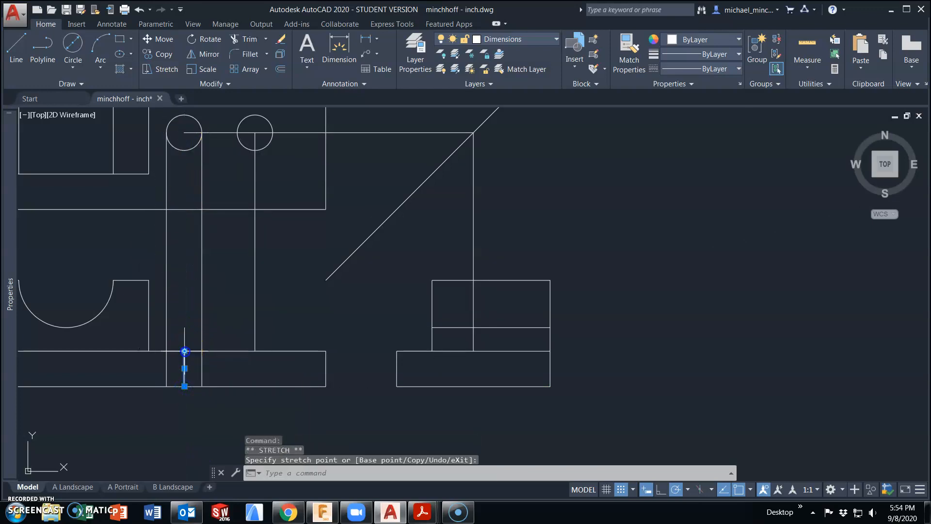
pyautogui.press('Escape')
# Set the left hole's two edge lines inside the front view base to the HIDDEN2 linetype.
pyautogui.click(202, 368)
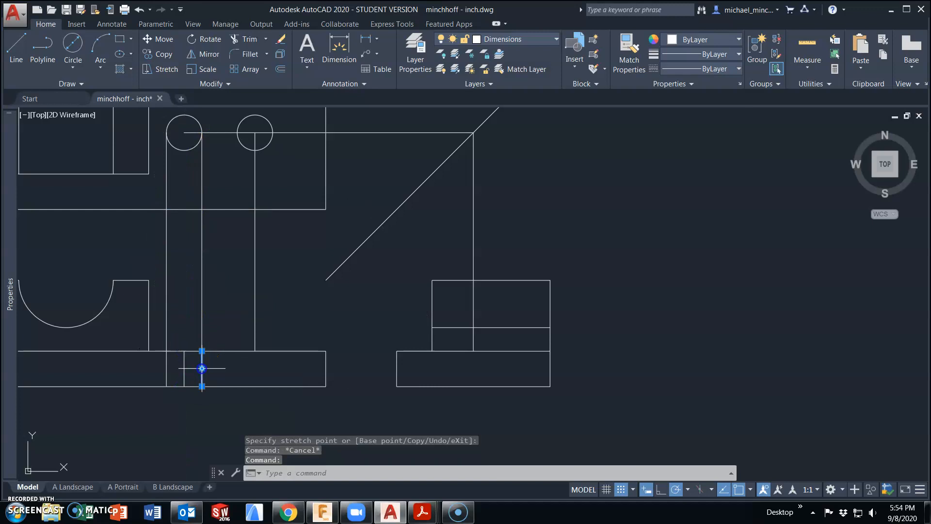
pyautogui.click(167, 367)
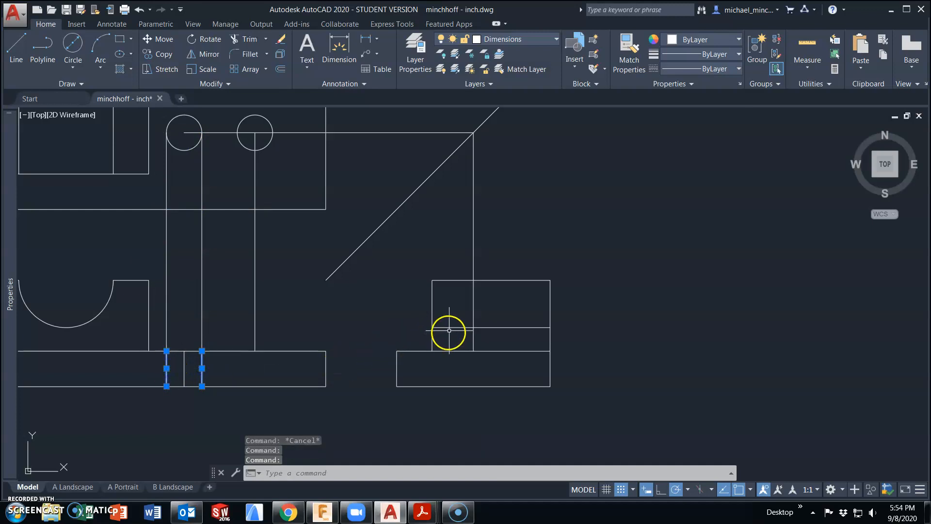
pyautogui.click(715, 68)
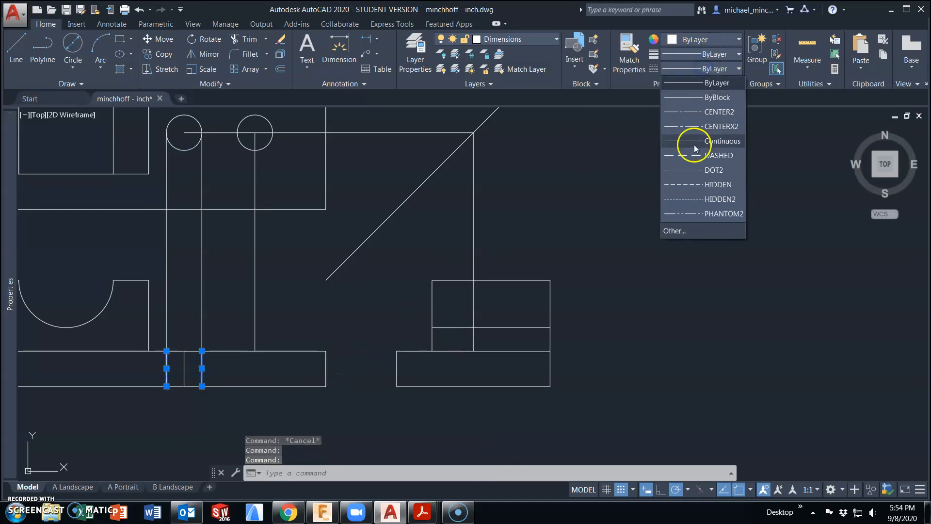
pyautogui.click(694, 199)
pyautogui.press('Escape')
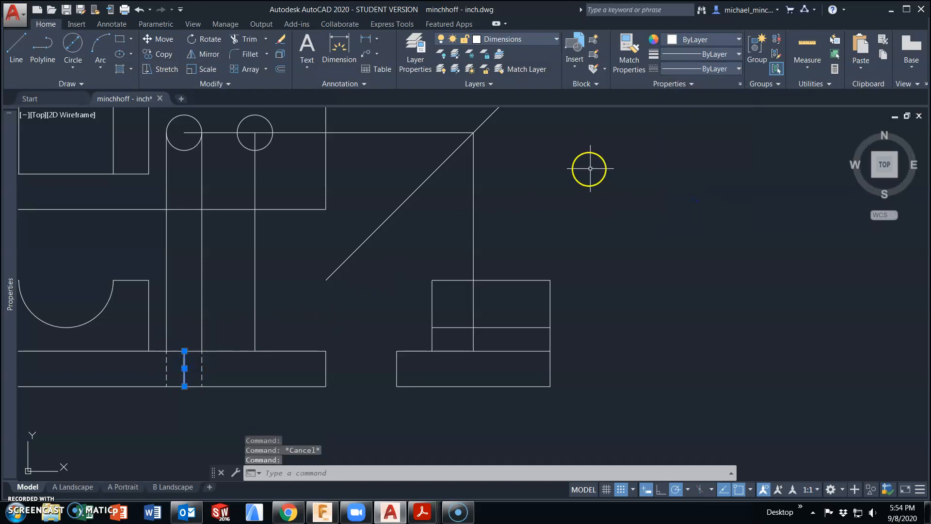
# Set the left hole's middle line in the front view to the CENTER2 linetype and extend both ends by 0.25.
pyautogui.click(738, 69)
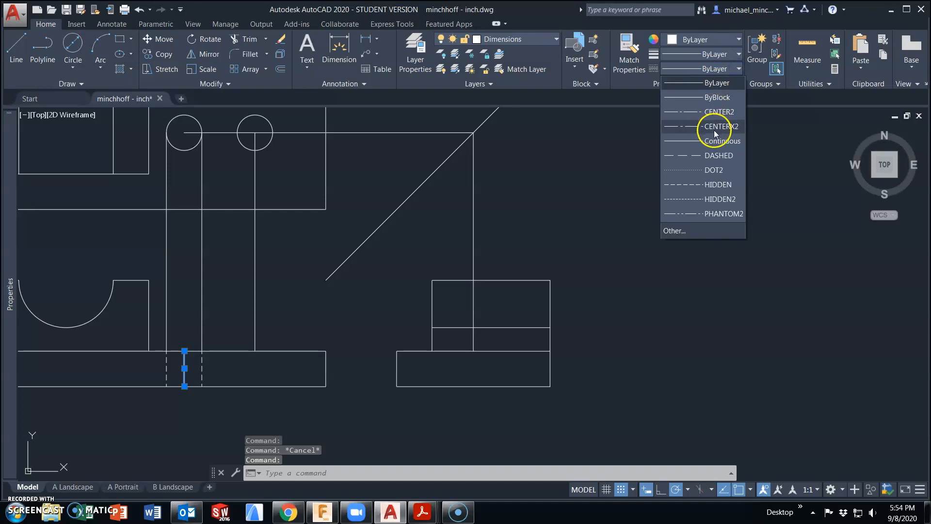
pyautogui.click(718, 112)
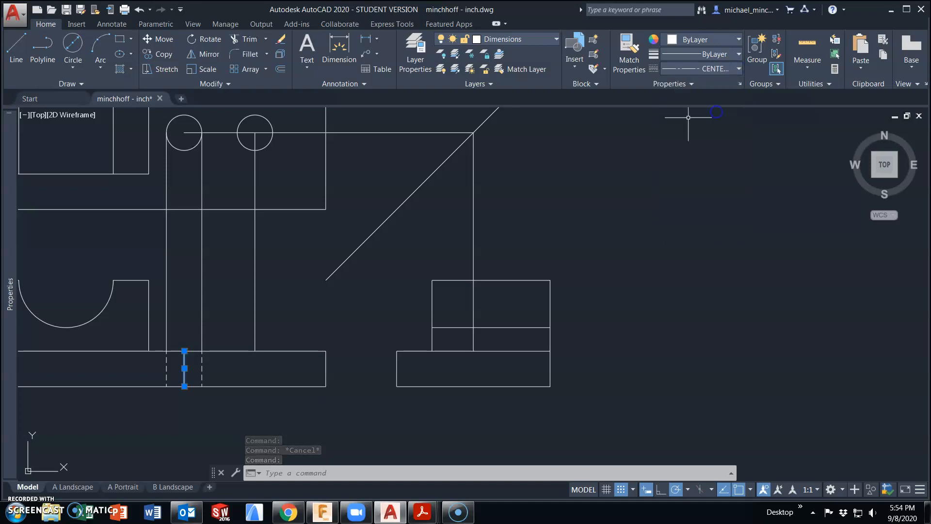
pyautogui.click(184, 350)
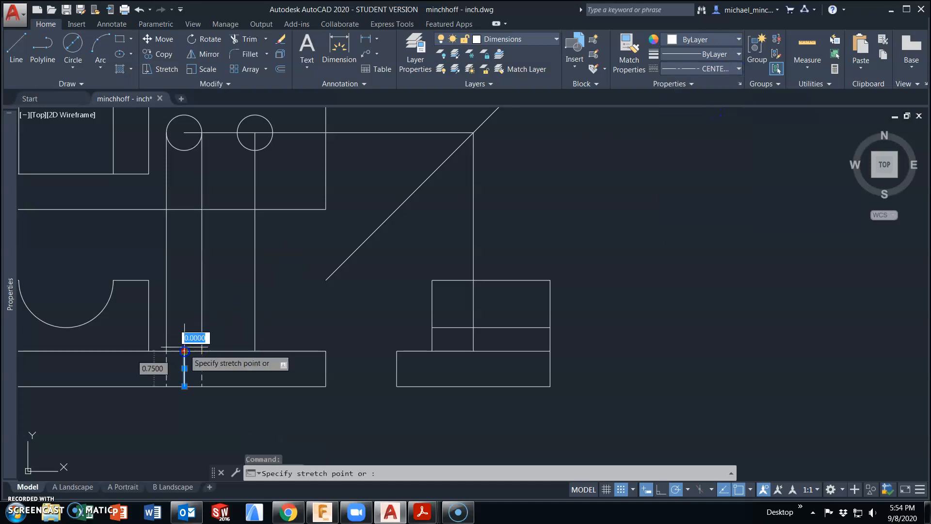
pyautogui.write('.25')
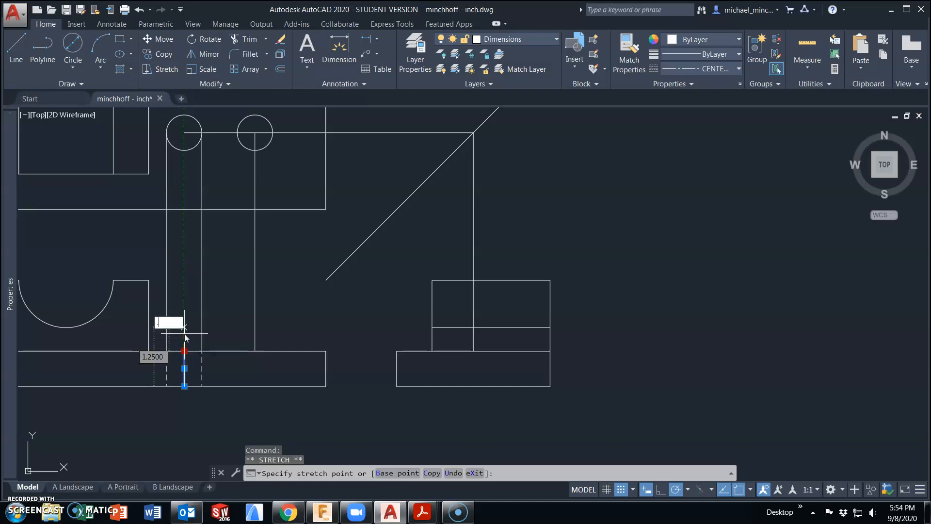
pyautogui.press('Return')
pyautogui.click(185, 386)
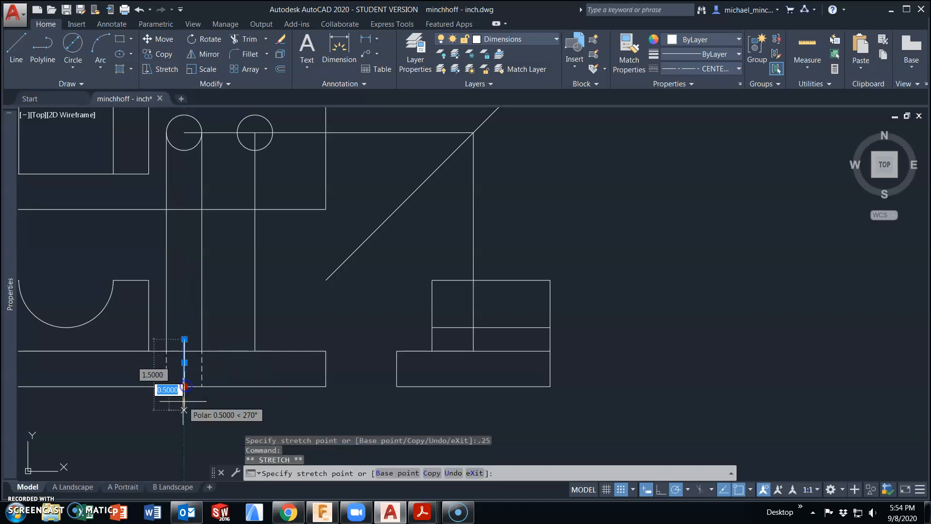
pyautogui.write('.25')
pyautogui.press('Return')
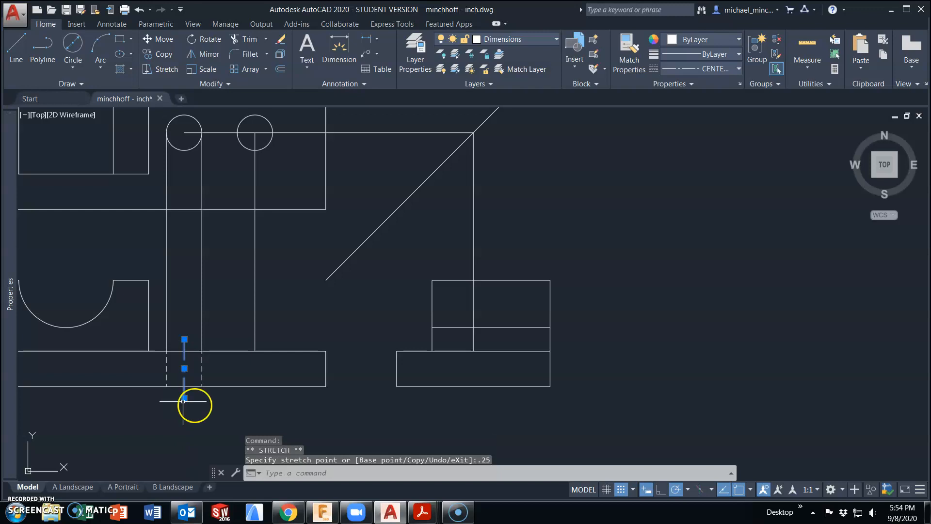
pyautogui.press('Escape')
# Copy the left hole's hidden and center lines to the right hole's projection line in the front view and the projection line in the side view.
pyautogui.scroll(4, 175, 391)
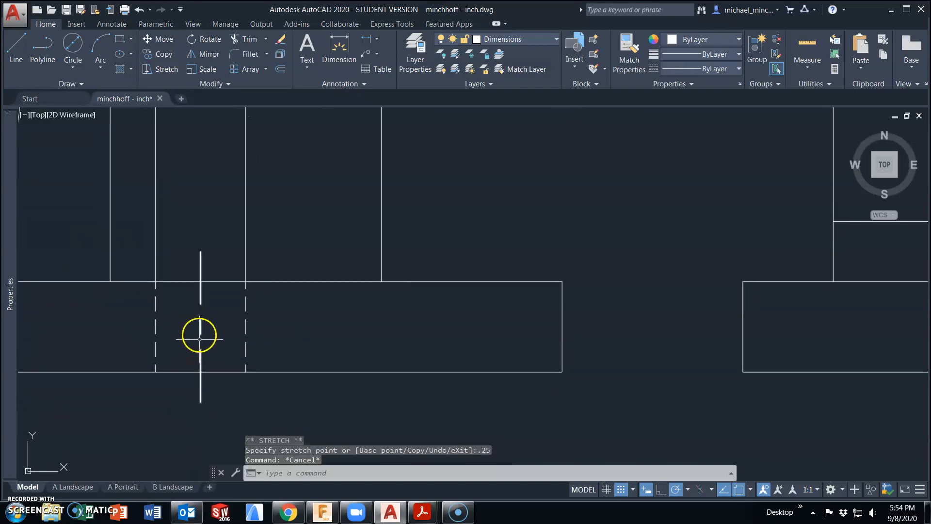
pyautogui.scroll(-4, 251, 349)
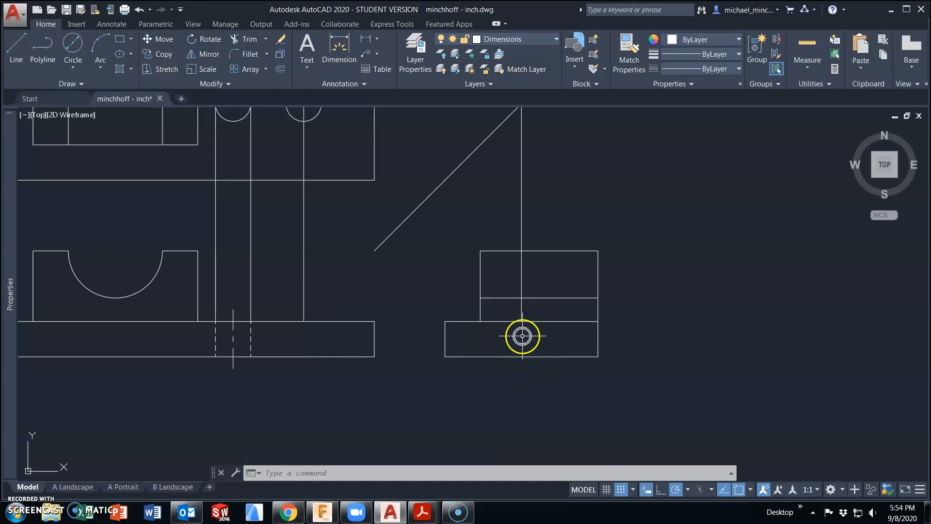
pyautogui.press('Escape')
pyautogui.press('Escape')
pyautogui.click(265, 337)
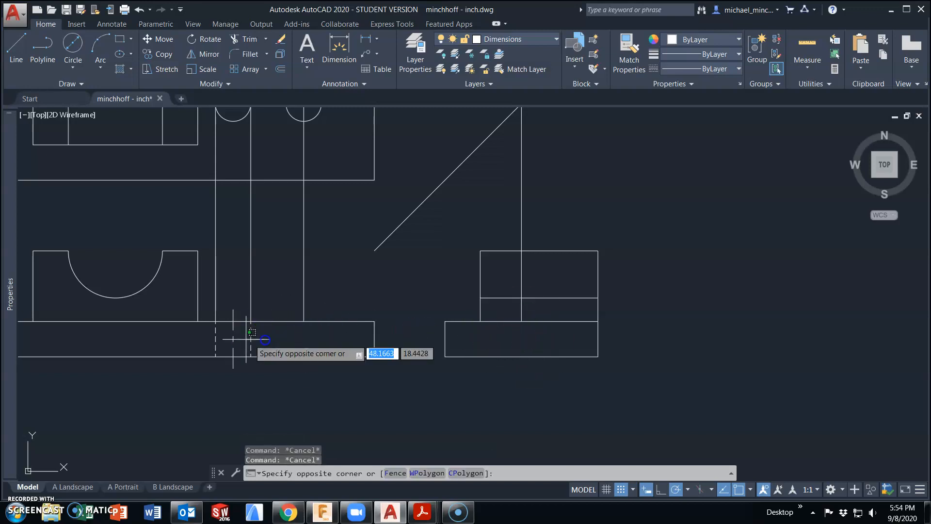
pyautogui.click(199, 337)
pyautogui.rightClick(275, 293)
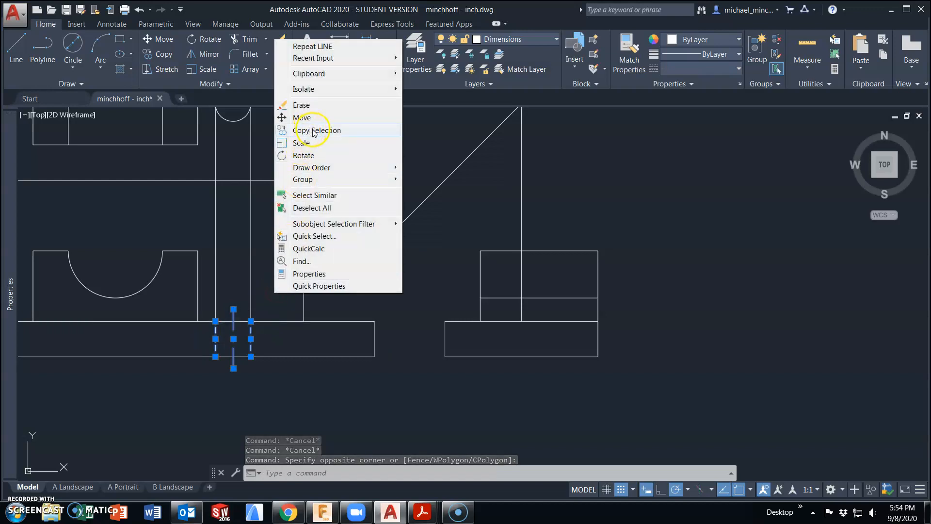
pyautogui.click(314, 130)
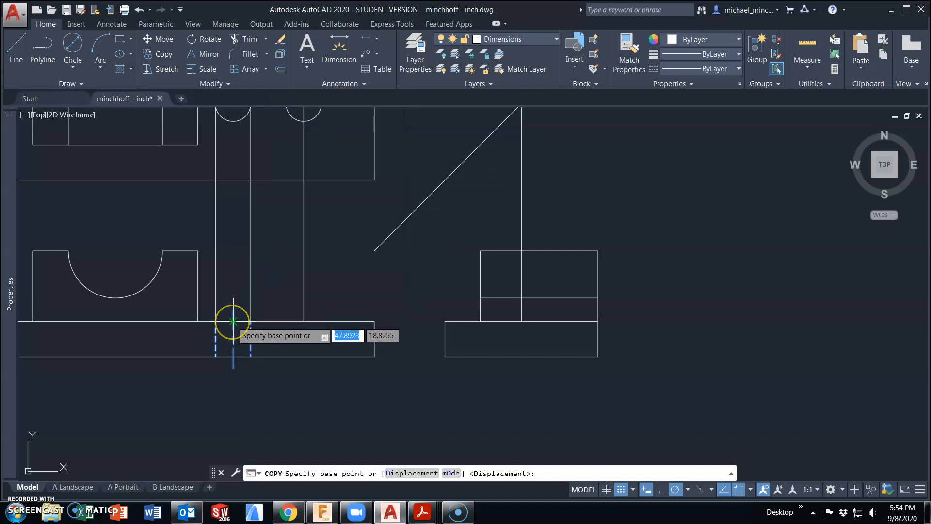
pyautogui.click(233, 321)
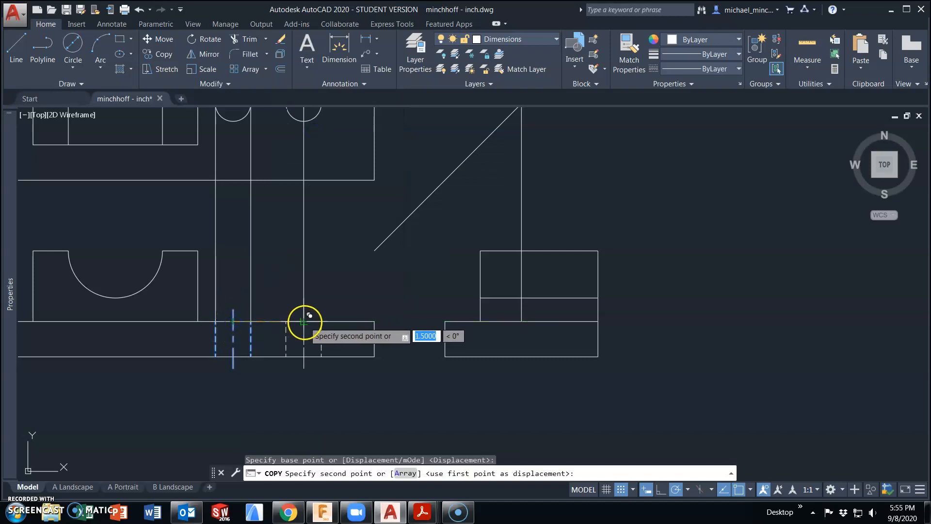
pyautogui.click(522, 321)
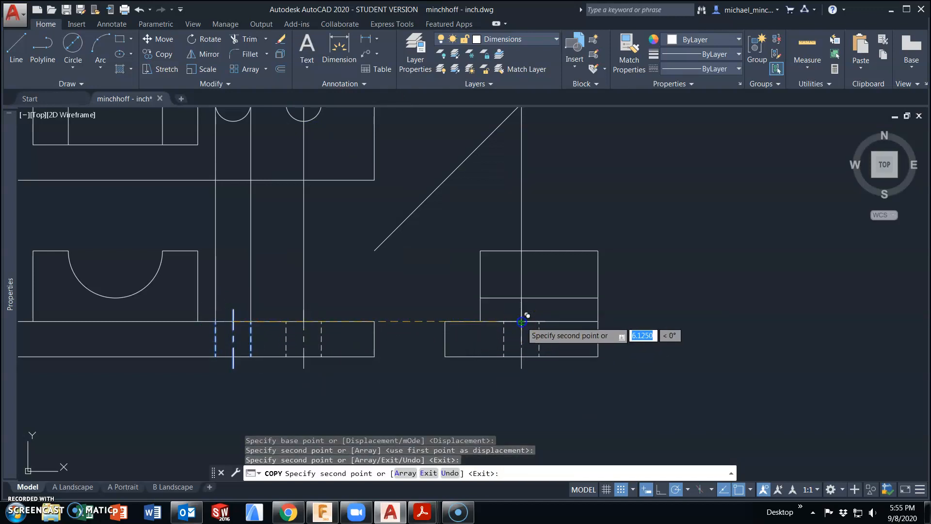
# Delete the vertical projection line above the side view's hole and the horizontal projection line running from the top view to the miter line.
pyautogui.press('Escape')
pyautogui.moveTo(381, 346); pyautogui.dragTo(381, 400, button='middle')
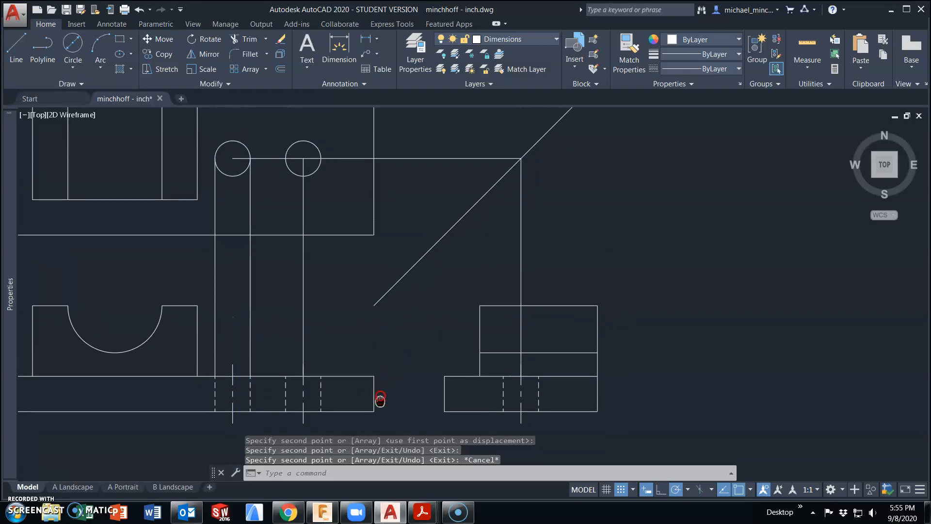
pyautogui.click(540, 277)
pyautogui.click(489, 258)
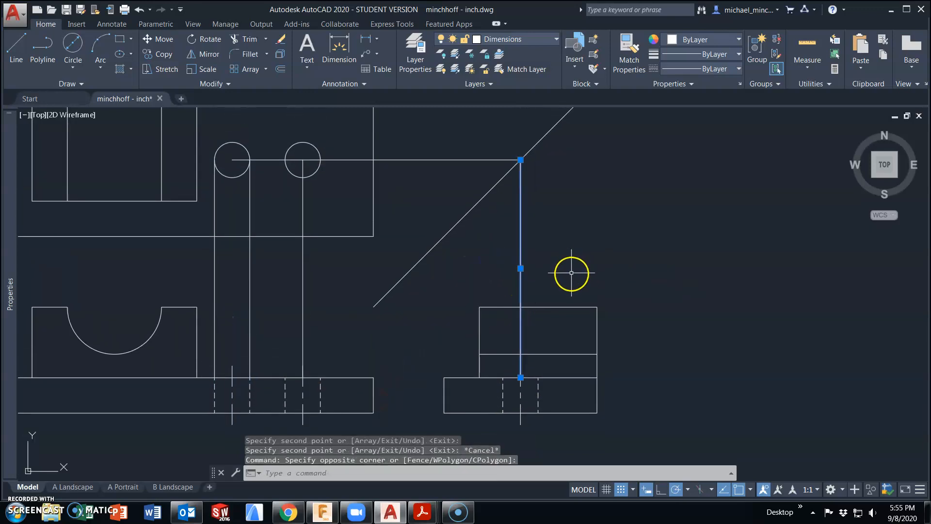
pyautogui.press('Delete')
pyautogui.click(444, 160)
pyautogui.press('Delete')
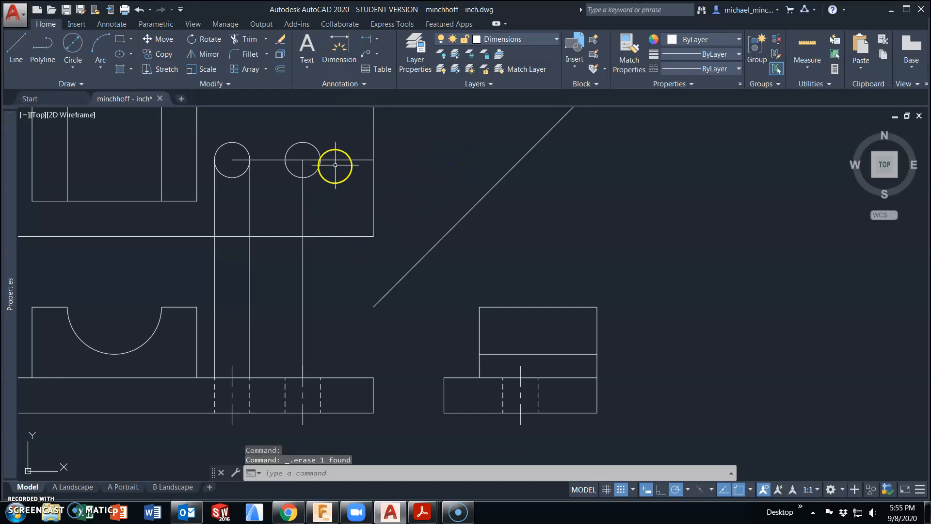
# Delete the remaining vertical projection lines between the top view's circles and the front view, and the line joining the circle centers.
pyautogui.click(320, 206)
pyautogui.click(214, 200)
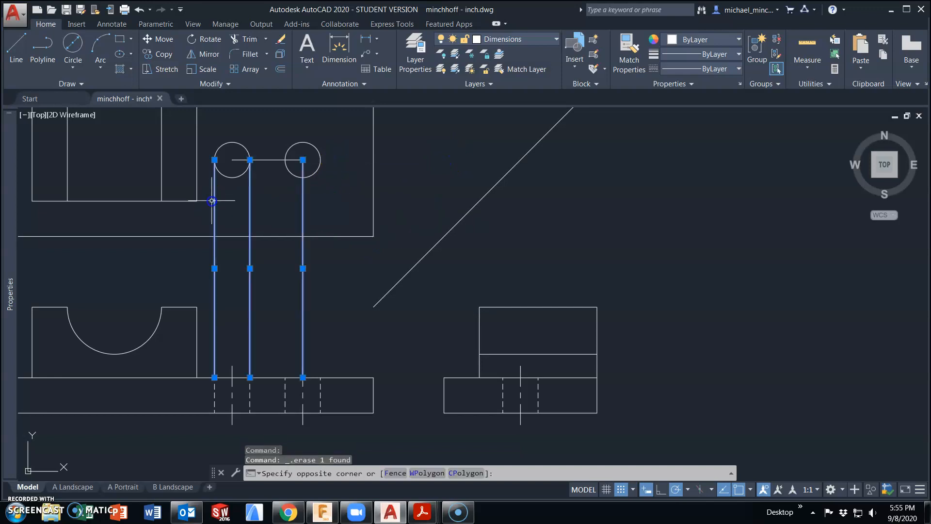
pyautogui.press('Delete')
pyautogui.click(265, 160)
pyautogui.press('Delete')
pyautogui.moveTo(280, 283)
pyautogui.mouseDown(button='middle')
pyautogui.moveTo(376, 326)
pyautogui.moveTo(357, 323)
pyautogui.moveTo(358, 304)
pyautogui.moveTo(363, 320)
pyautogui.mouseUp(button='middle')
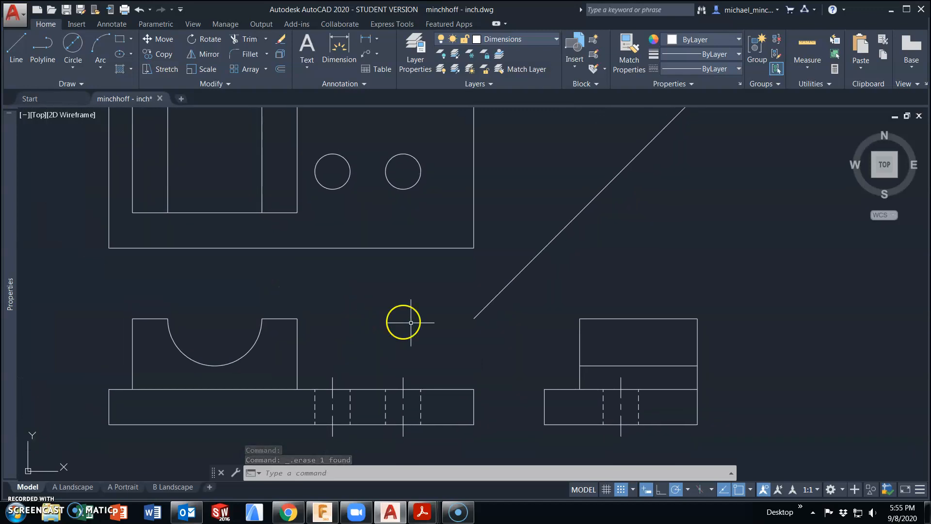
# Set the horizontal line inside the side view's upper block to the HIDDEN2 linetype.
pyautogui.click(606, 365)
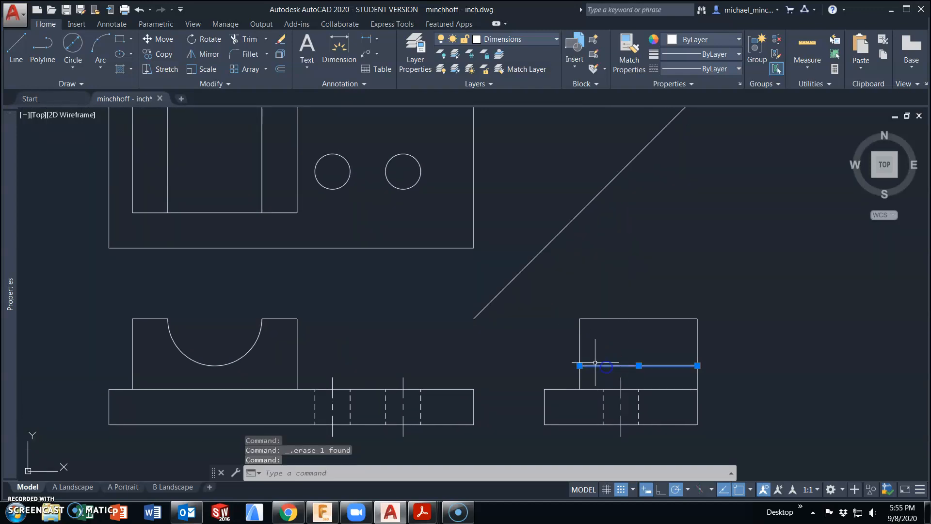
pyautogui.click(711, 69)
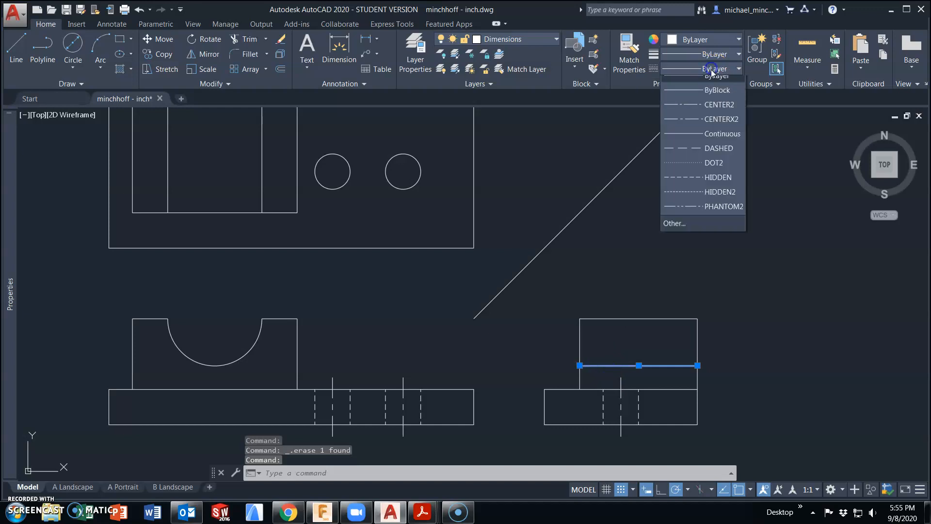
pyautogui.click(699, 198)
pyautogui.press('Escape')
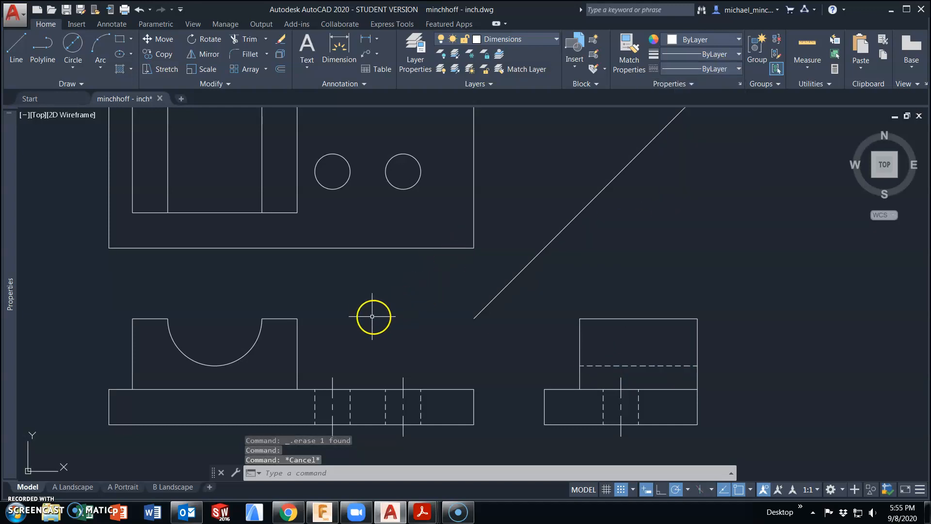
# Draw a vertical line from the front view arc's center through the top view's upper block to its back edge, and delete the segment below the block.
pyautogui.moveTo(323, 296); pyautogui.dragTo(357, 323, button='middle')
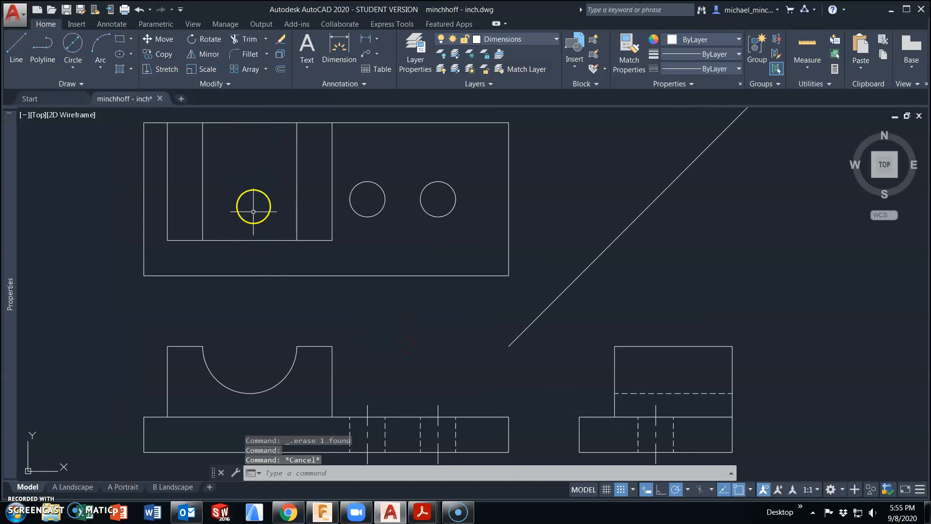
pyautogui.click(17, 49)
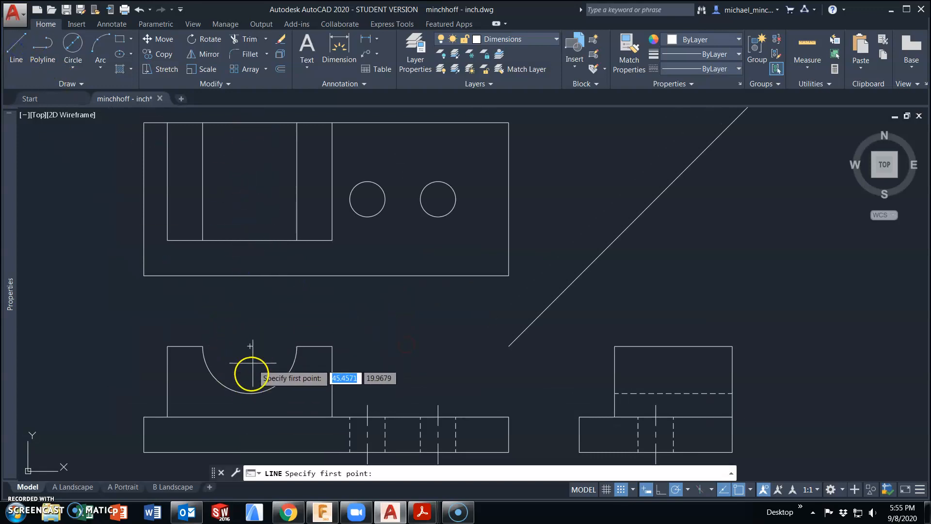
pyautogui.click(250, 345)
pyautogui.click(250, 240)
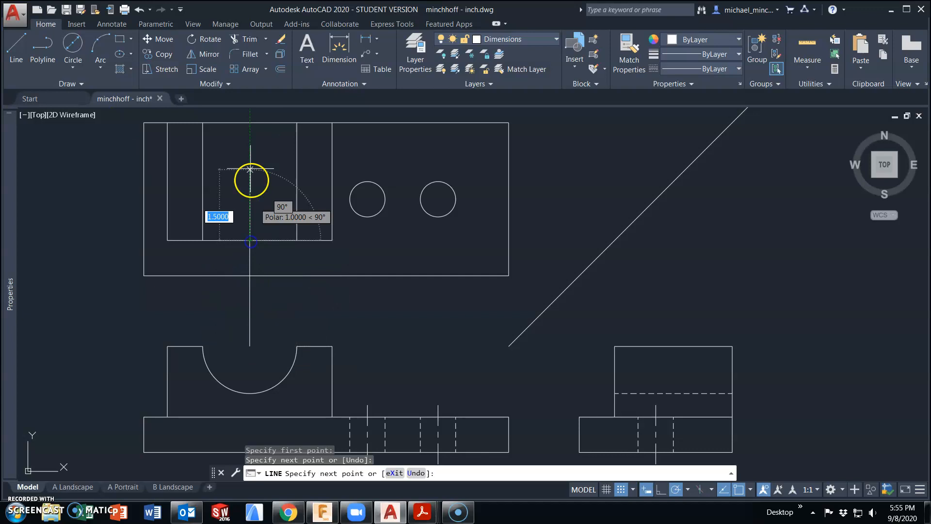
pyautogui.click(250, 123)
pyautogui.press('Escape')
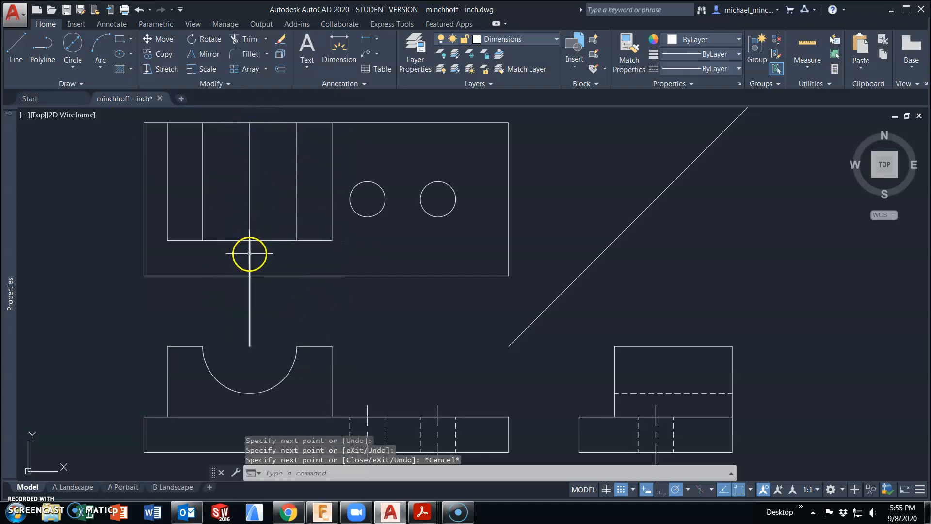
pyautogui.click(249, 254)
pyautogui.press('Delete')
# Set the vertical middle line of the top view's upper block to the CENTER2 linetype and extend both ends by 0.25.
pyautogui.click(252, 186)
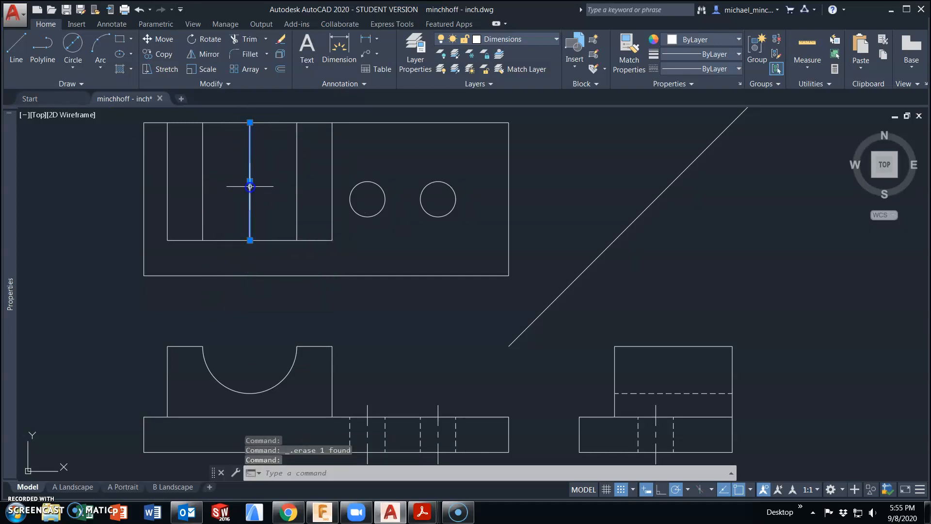
pyautogui.click(704, 69)
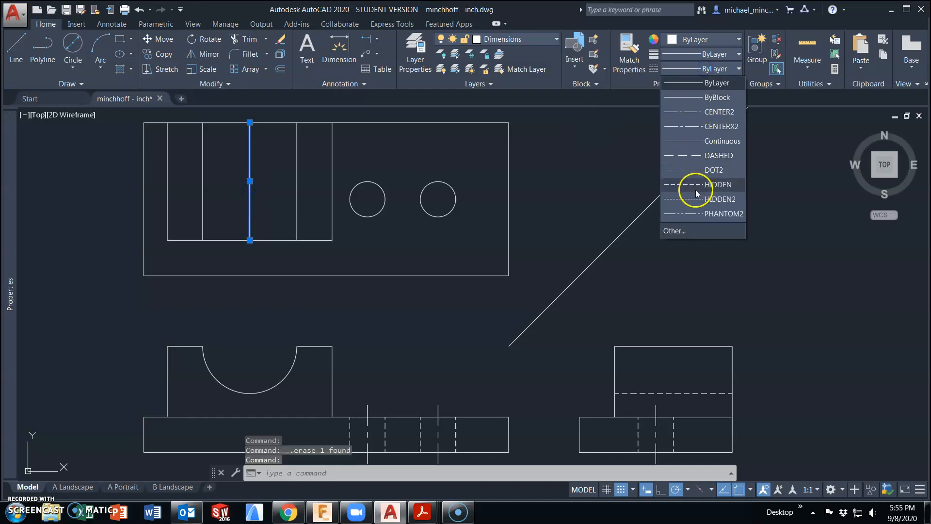
pyautogui.click(690, 112)
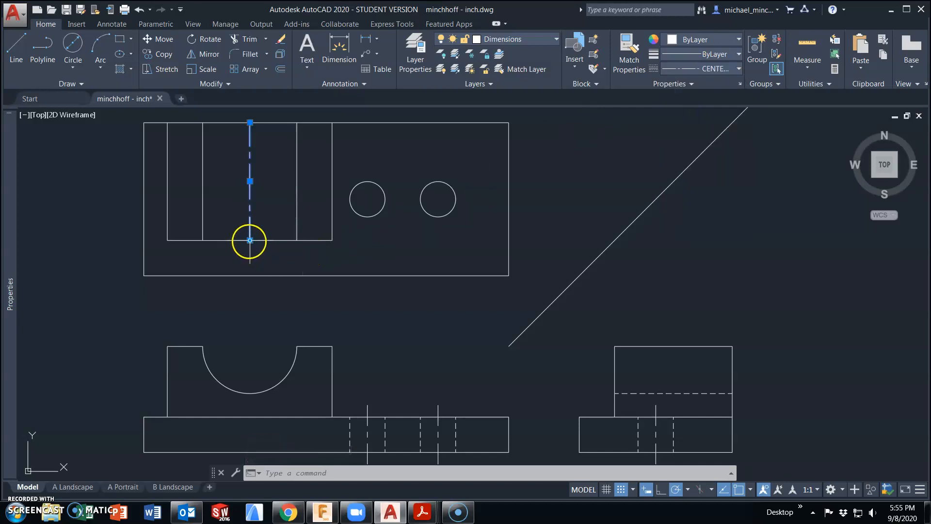
pyautogui.click(250, 240)
pyautogui.click(250, 263)
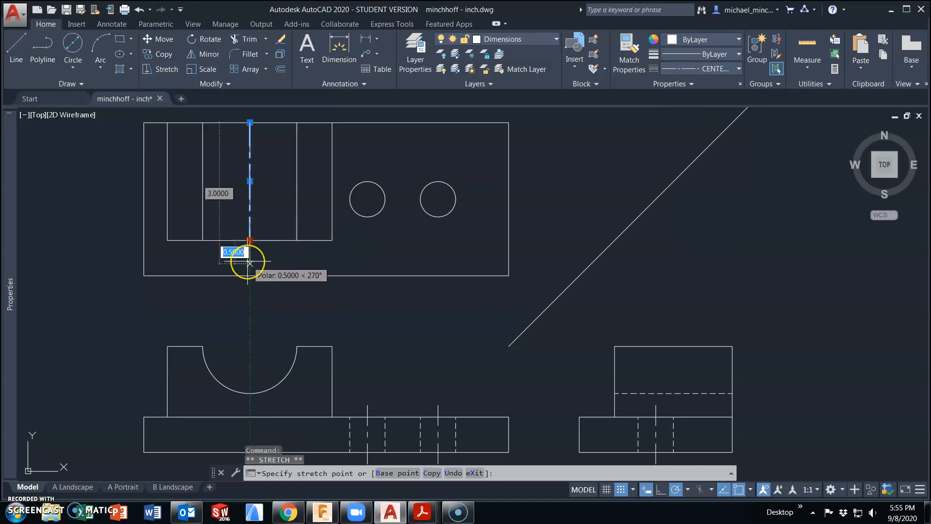
pyautogui.write('.')
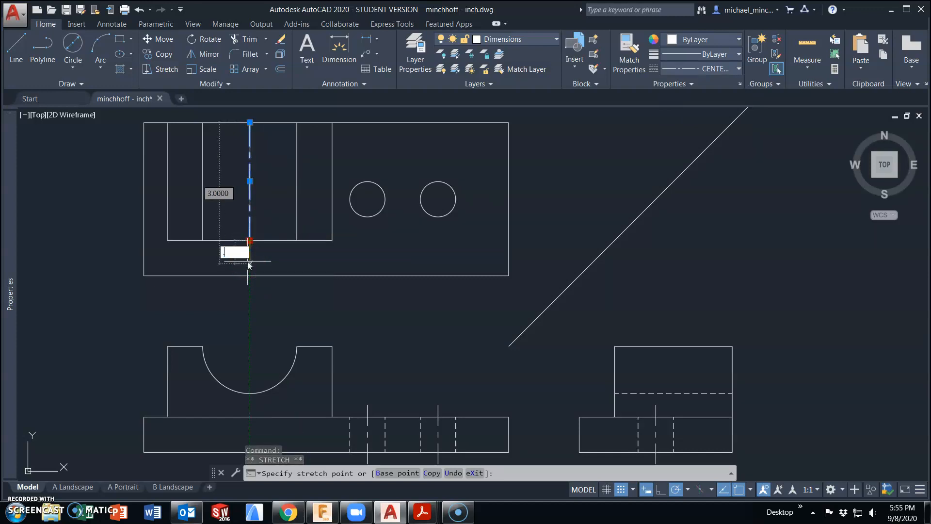
pyautogui.write('25')
pyautogui.press('Return')
pyautogui.click(249, 121)
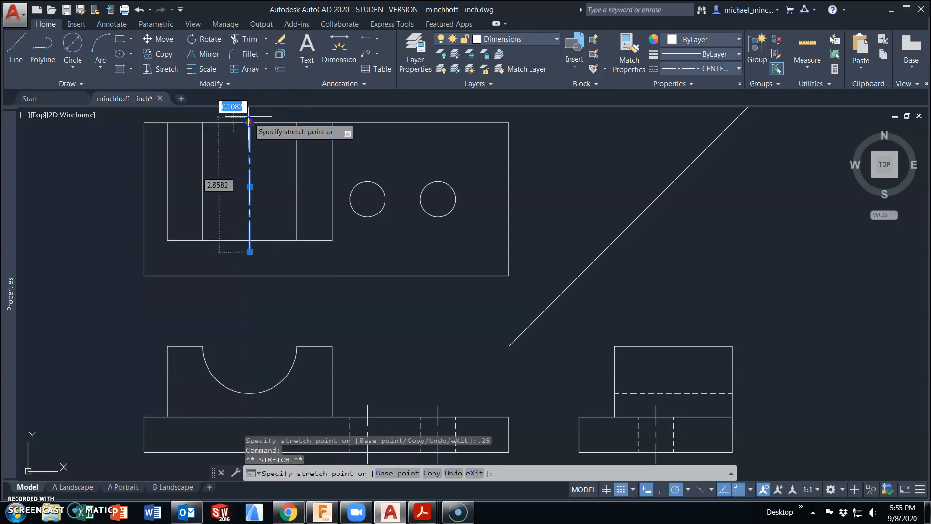
pyautogui.click(249, 111)
pyautogui.press('Escape')
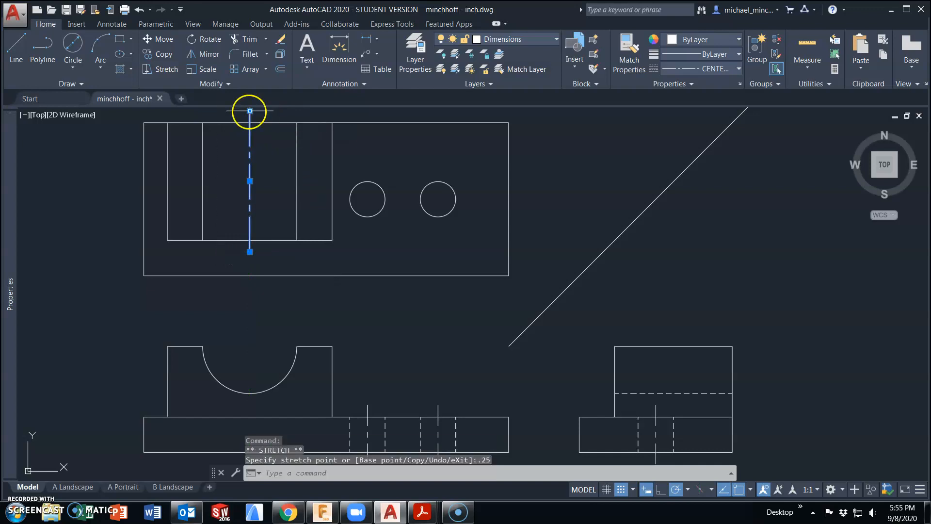
# Add center marks to the two circles in the top view and to the semicircular arc in the front view.
pyautogui.moveTo(355, 347)
pyautogui.mouseDown(button='middle')
pyautogui.moveTo(320, 312)
pyautogui.moveTo(321, 344)
pyautogui.mouseUp(button='middle')
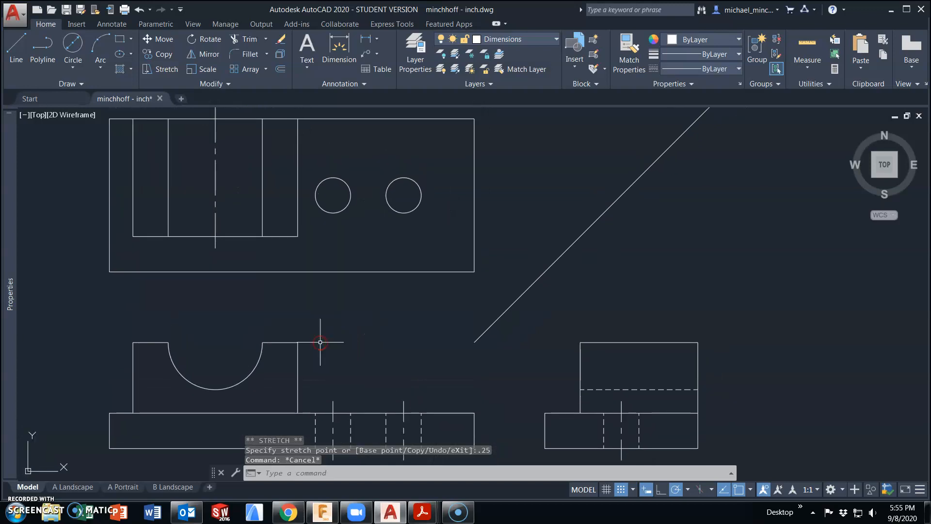
pyautogui.click(110, 24)
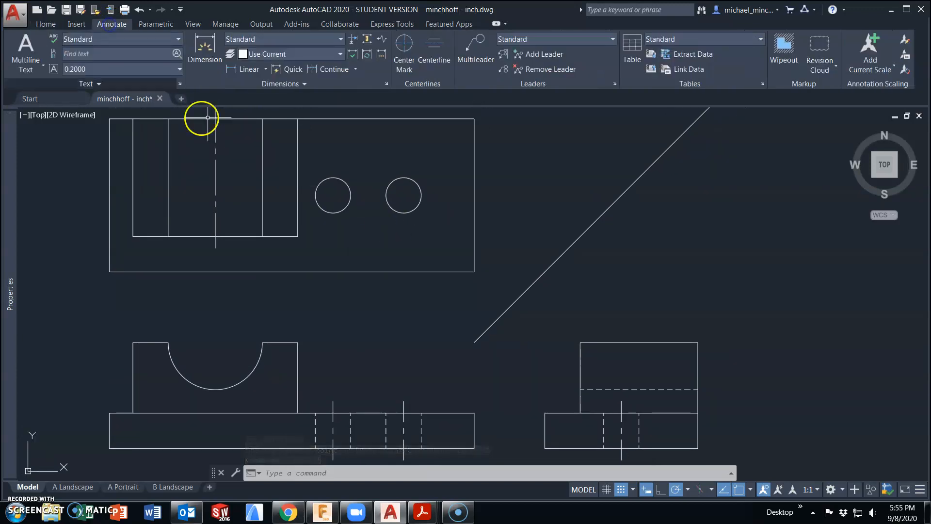
pyautogui.click(403, 44)
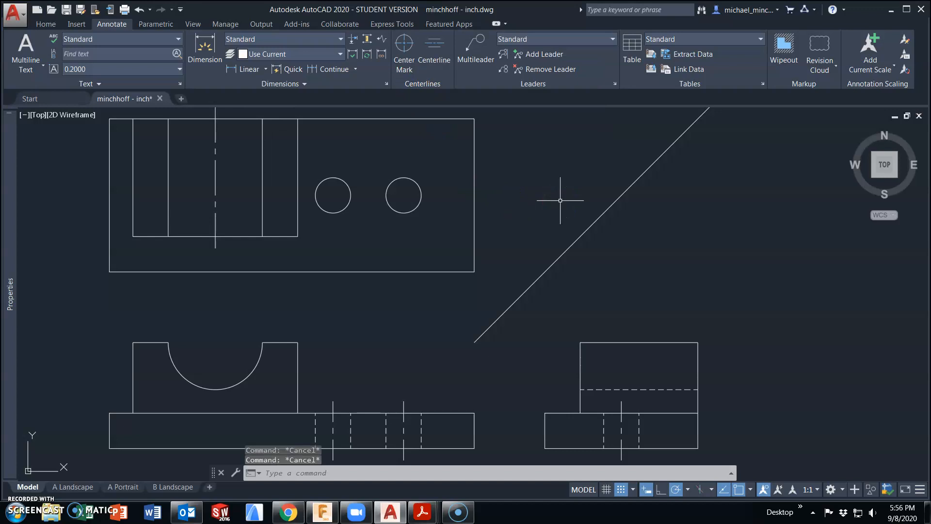
pyautogui.write('te')
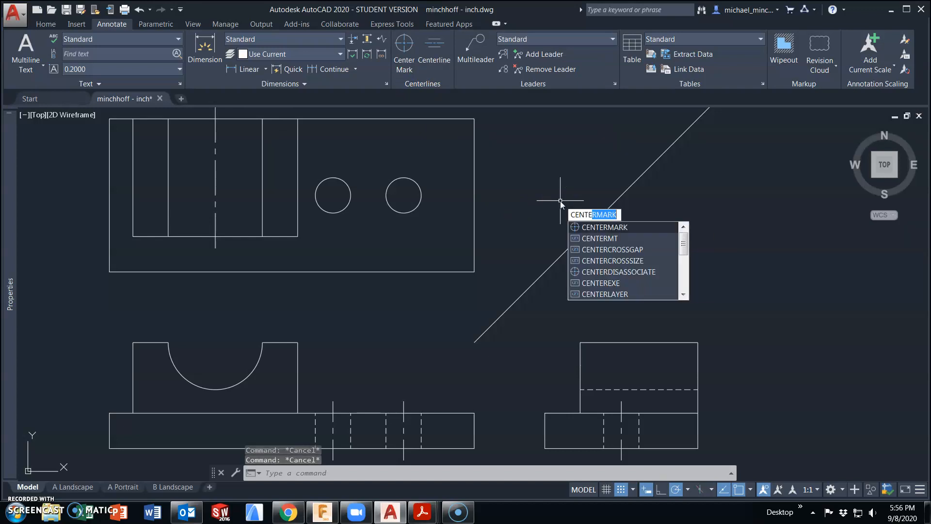
pyautogui.click(588, 227)
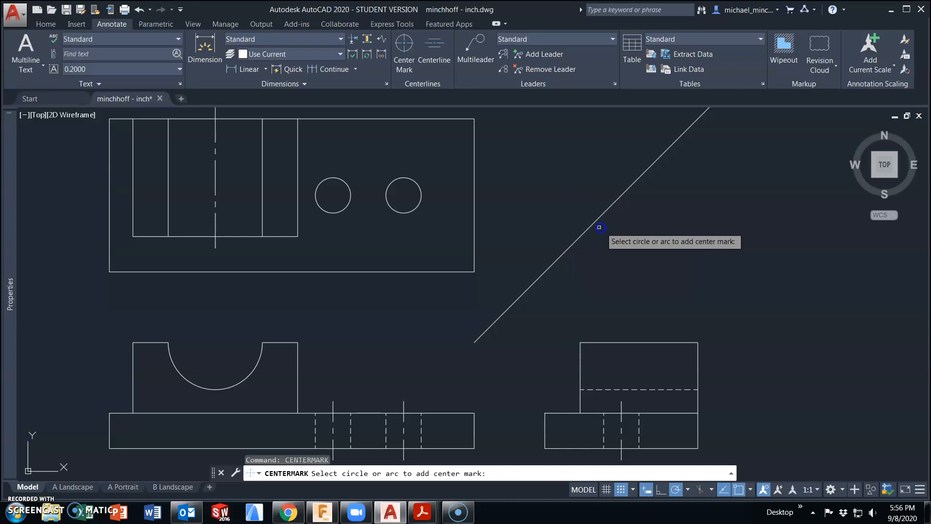
pyautogui.click(418, 189)
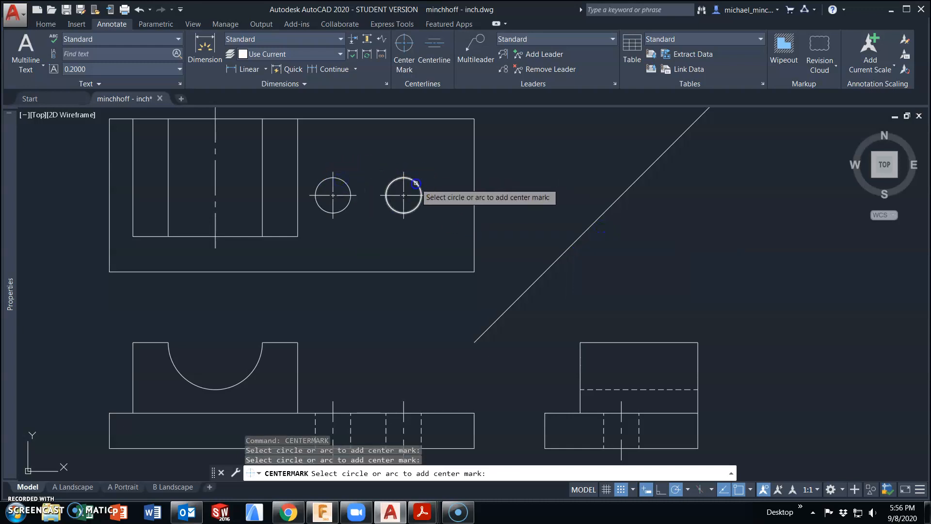
pyautogui.click(249, 377)
pyautogui.press('Escape')
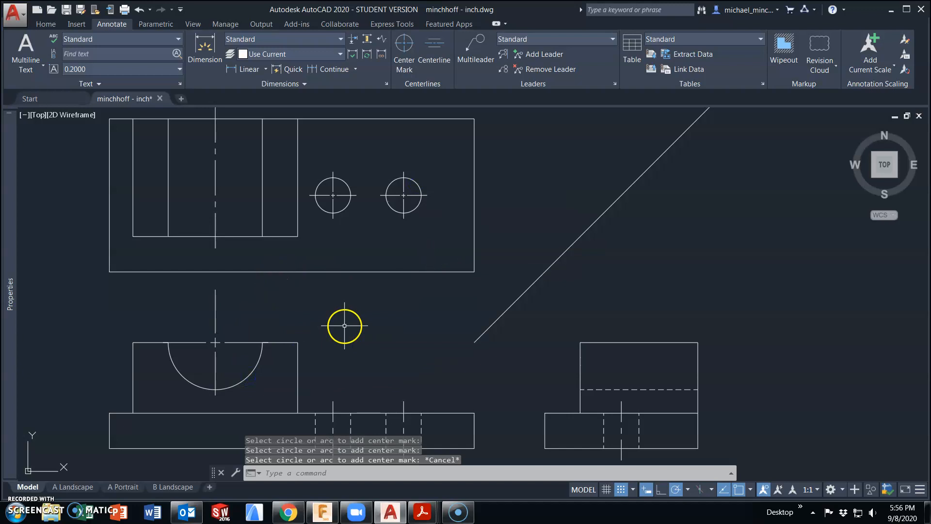
pyautogui.press('Escape')
# Try adjusting the horizontal arm of the front view arc's center mark, and reset the mark's extension length.
pyautogui.click(176, 342)
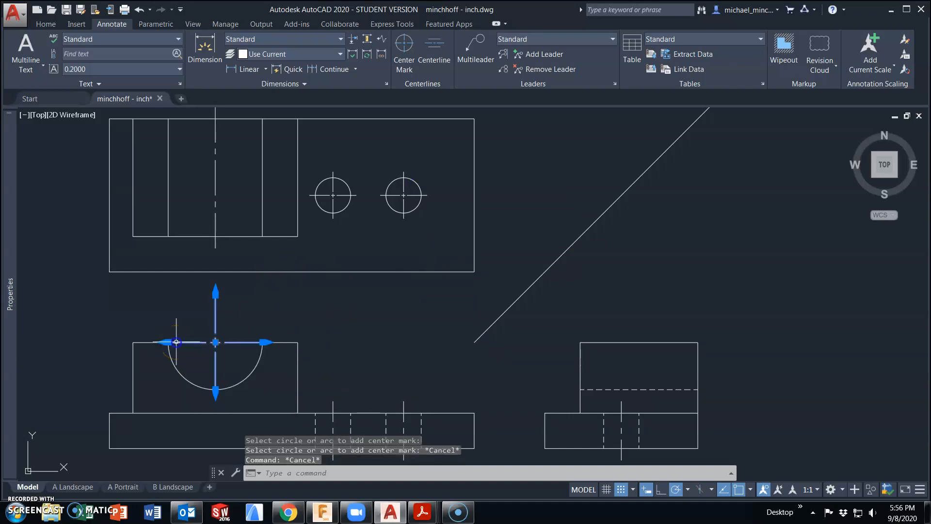
pyautogui.scroll(4, 266, 342)
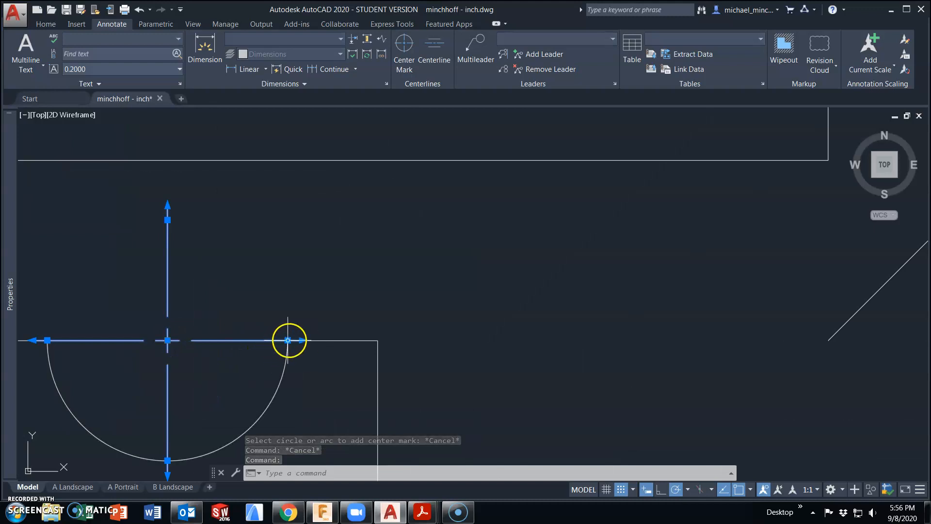
pyautogui.click(302, 340)
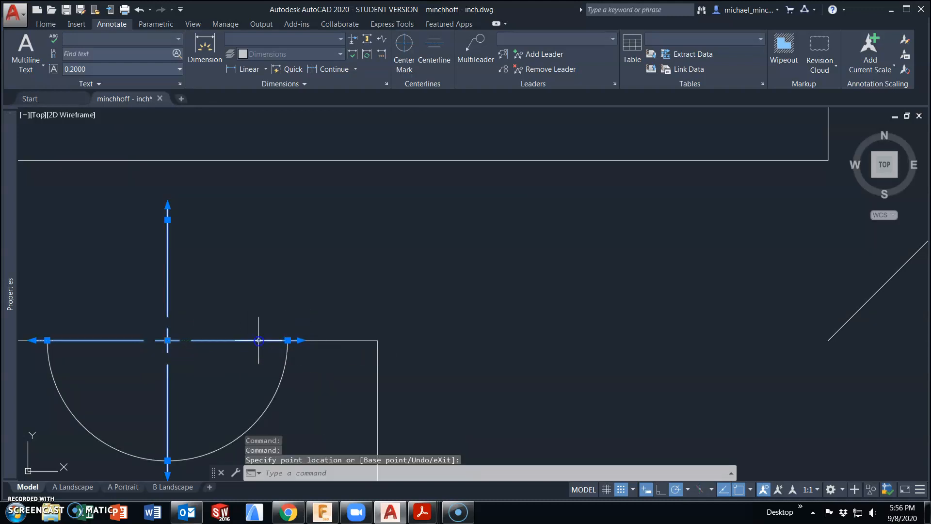
pyautogui.rightClick(296, 314)
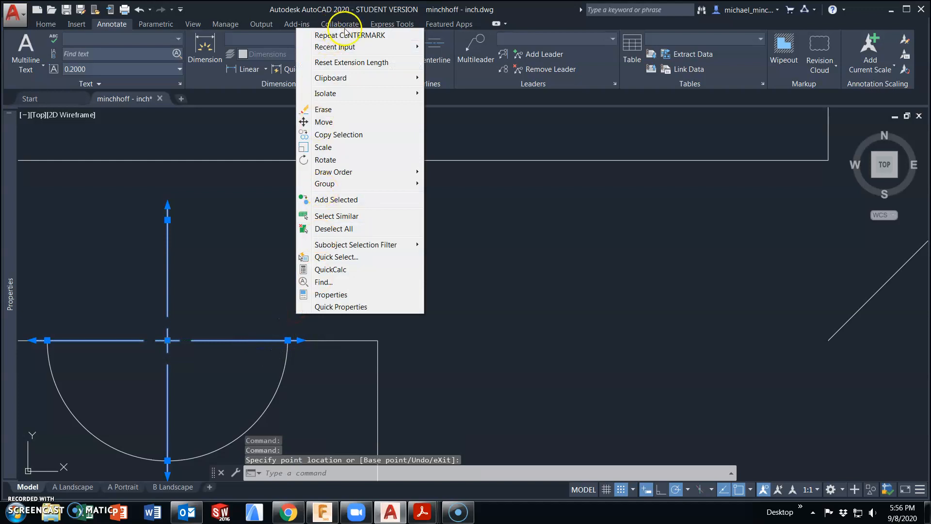
pyautogui.click(359, 63)
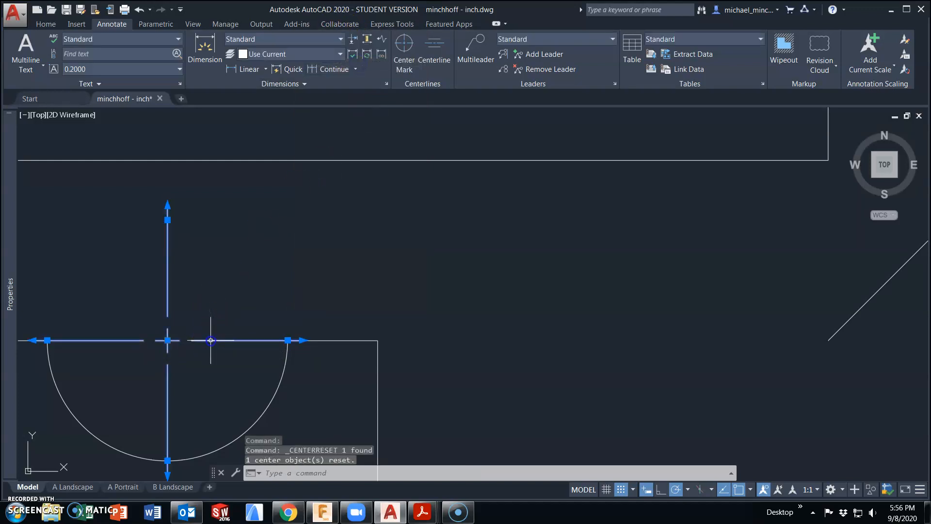
pyautogui.rightClick(238, 313)
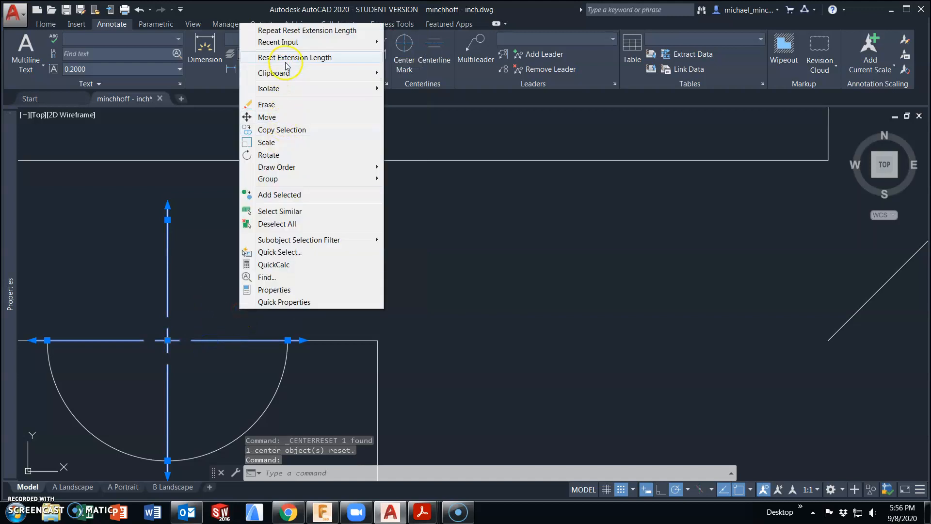
pyautogui.click(300, 59)
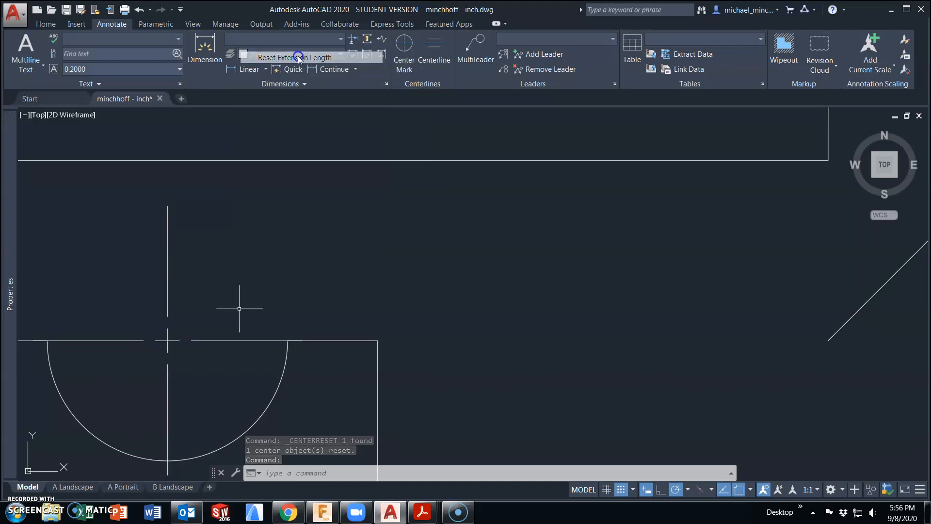
# Shorten all four arms of the front view arc's center mark, moving both horizontal ends inward by 0.5.
pyautogui.scroll(-2, 190, 366)
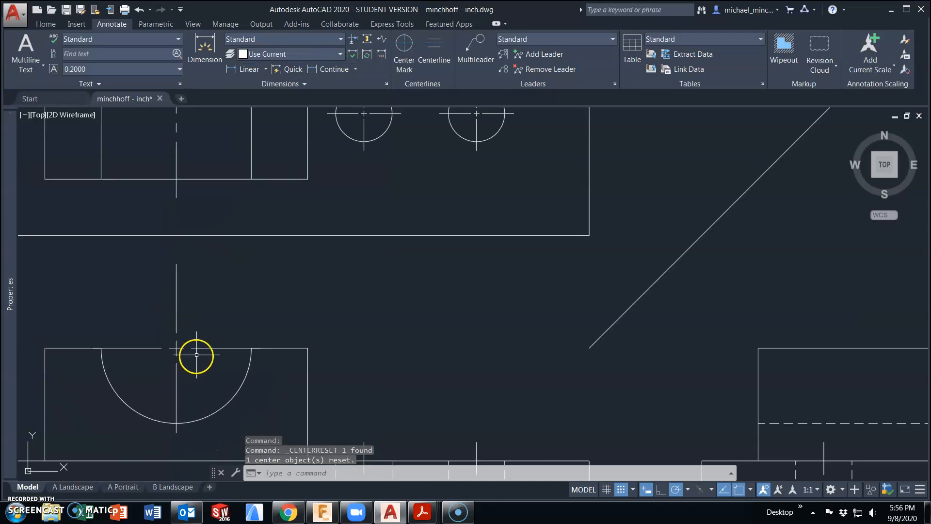
pyautogui.click(219, 347)
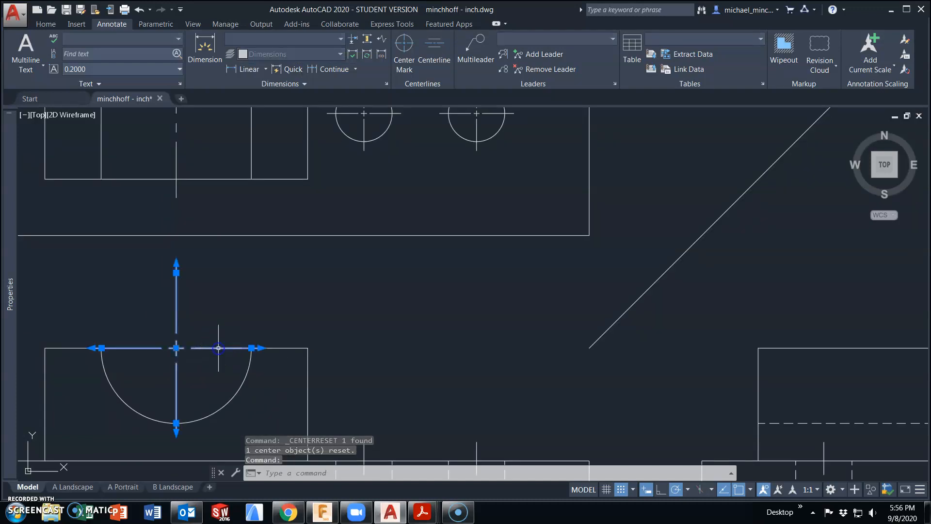
pyautogui.click(176, 272)
pyautogui.click(176, 310)
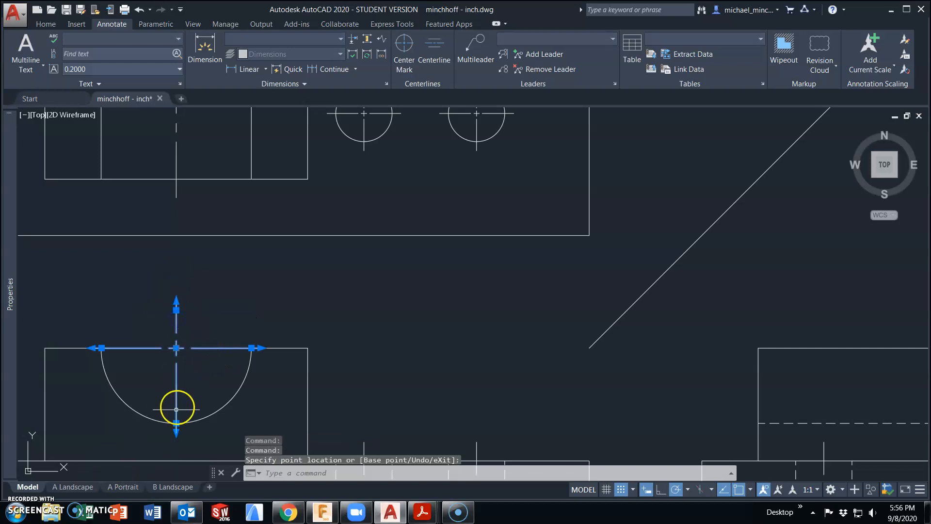
pyautogui.click(176, 424)
pyautogui.click(176, 384)
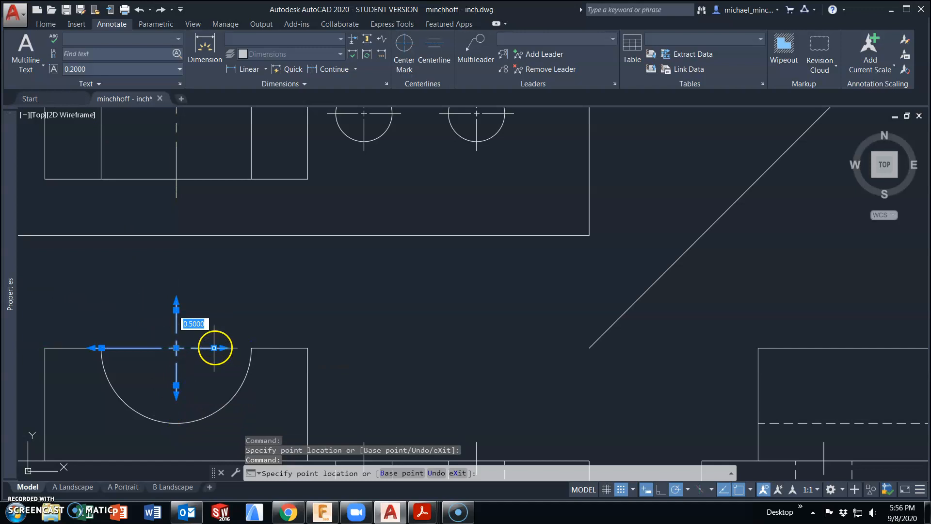
pyautogui.click(214, 347)
pyautogui.click(101, 348)
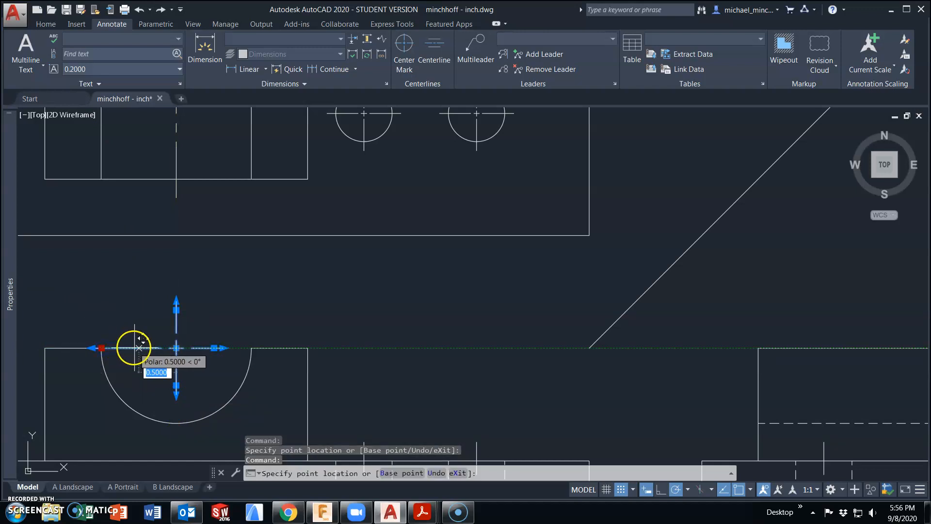
pyautogui.click(139, 348)
pyautogui.press('Escape')
pyautogui.scroll(-3, 237, 348)
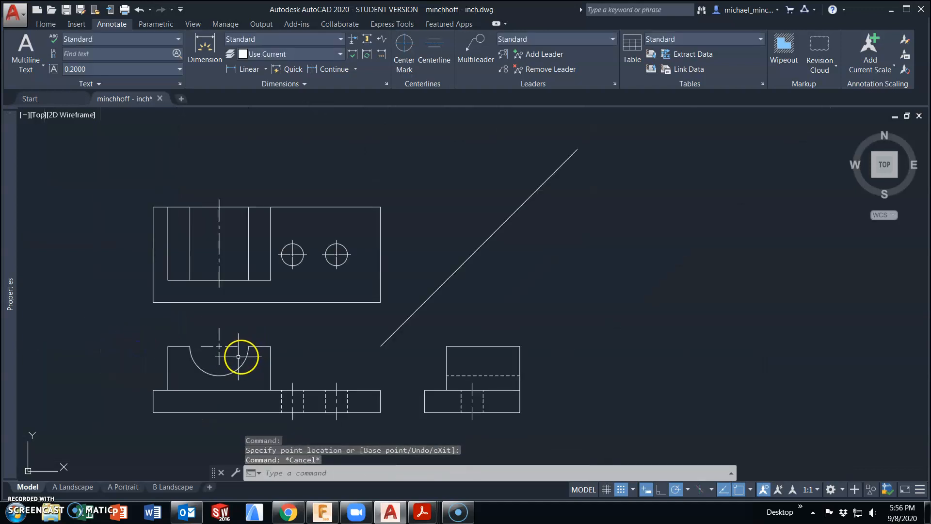
pyautogui.scroll(1, 237, 358)
pyautogui.moveTo(228, 339)
pyautogui.mouseDown(button='middle')
pyautogui.moveTo(218, 353)
pyautogui.moveTo(207, 318)
pyautogui.mouseUp(button='middle')
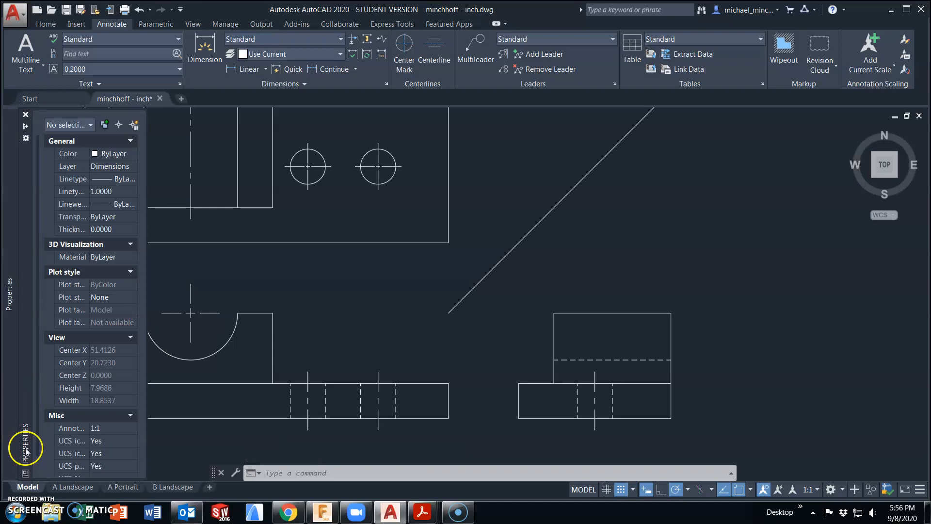
pyautogui.press('Escape')
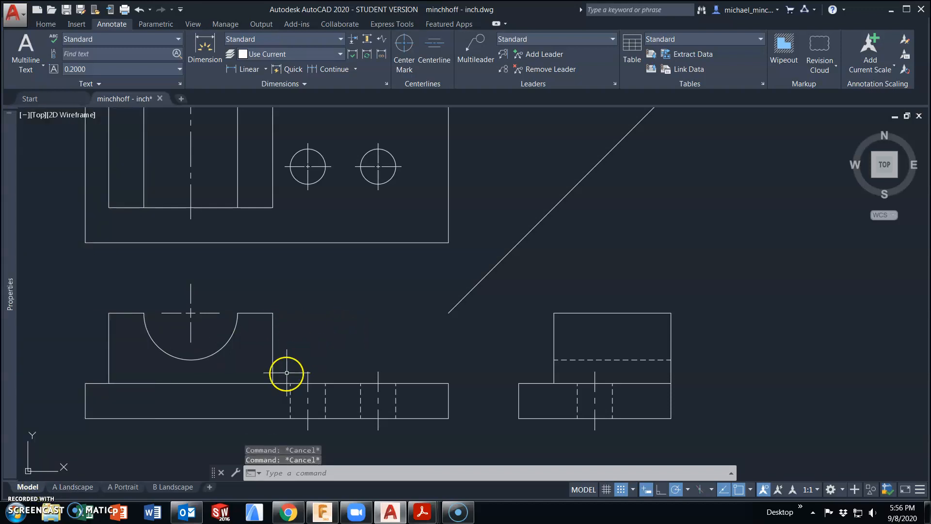
pyautogui.click(272, 376)
pyautogui.click(276, 381)
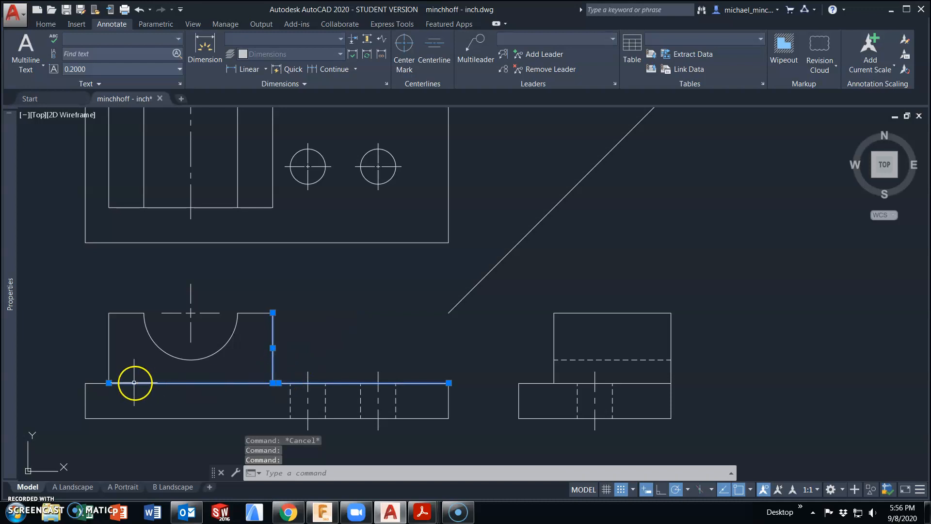
pyautogui.click(109, 368)
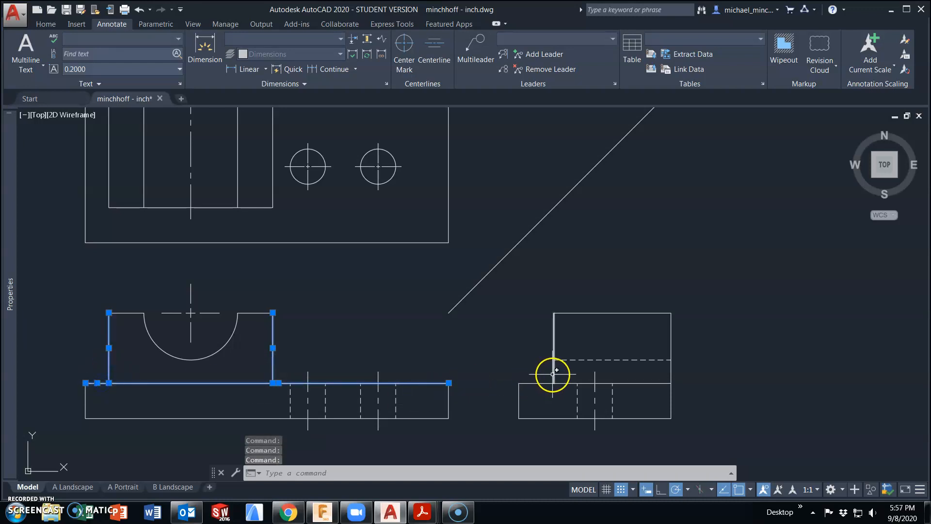
pyautogui.press('Escape')
pyautogui.press('Escape')
pyautogui.click(54, 24)
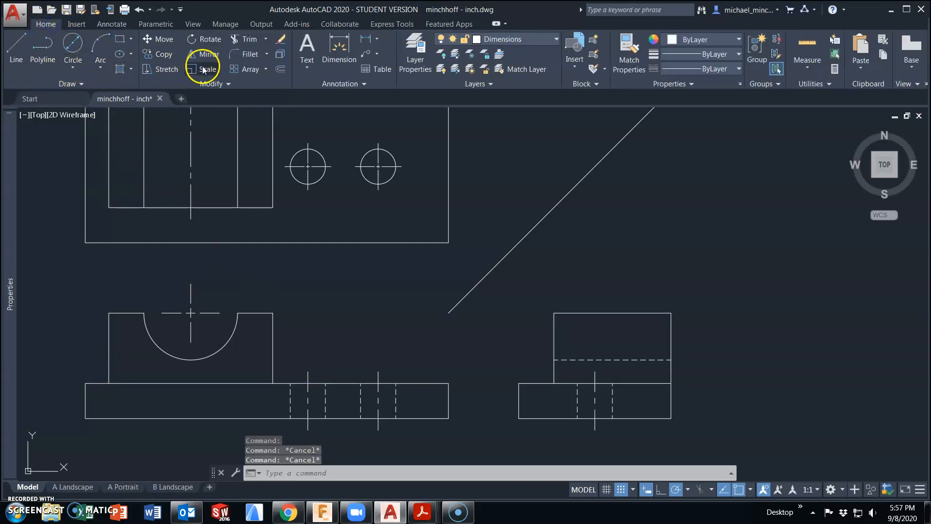
pyautogui.click(243, 53)
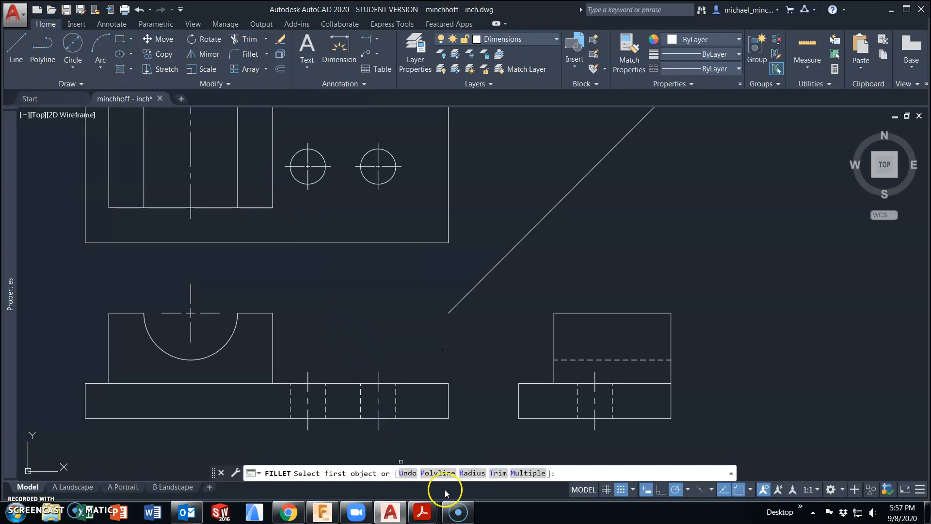
pyautogui.click(475, 478)
pyautogui.press('Return')
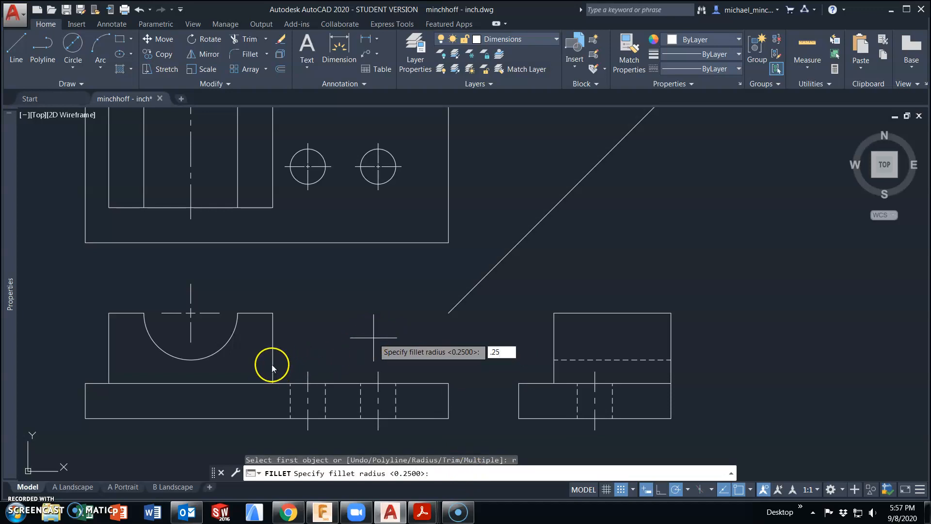
pyautogui.click(331, 336)
pyautogui.press('Escape')
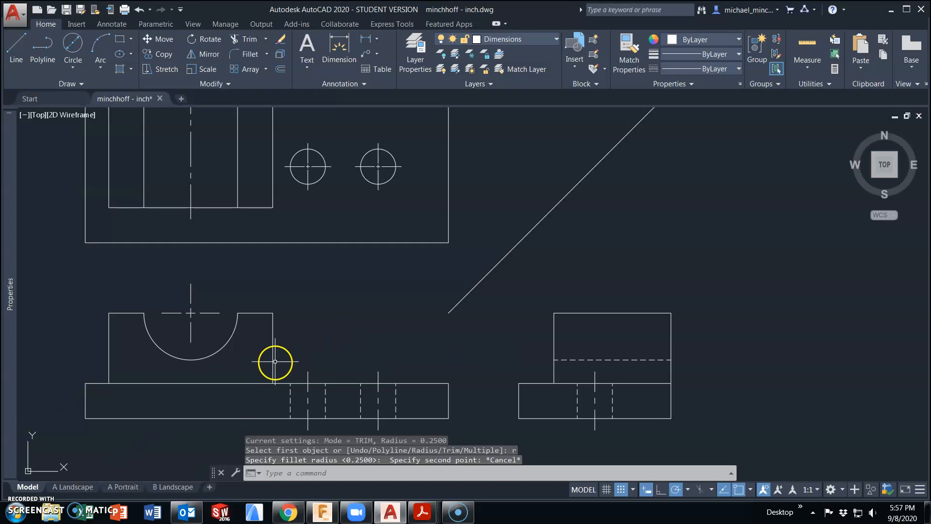
pyautogui.click(275, 361)
pyautogui.press('Escape')
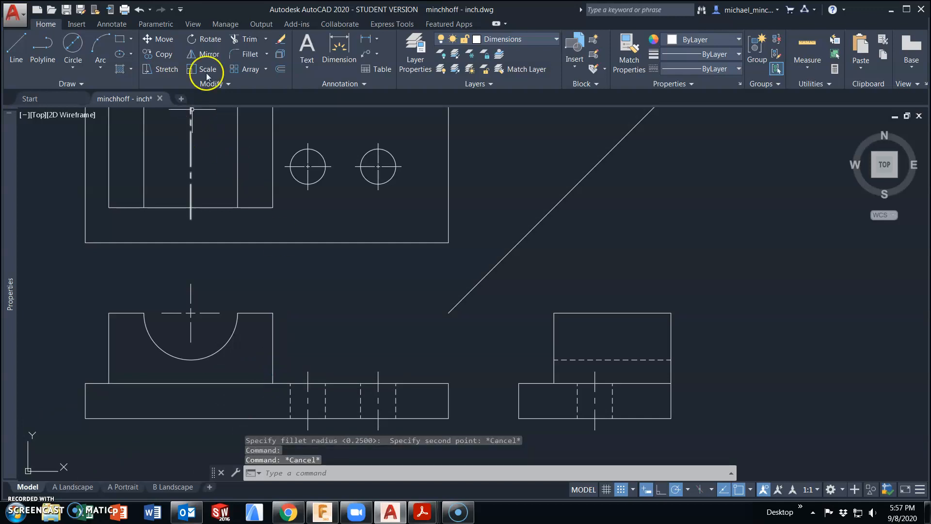
# Fillet the front view corner between the upper block's right side and the base's top line with a 0.25 radius.
pyautogui.click(248, 55)
pyautogui.write('r')
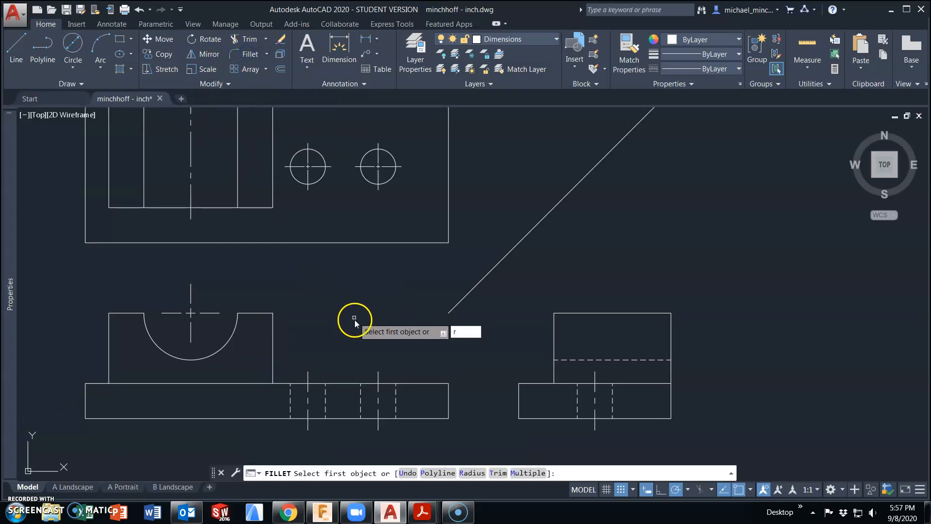
pyautogui.press('Return')
pyautogui.write('.25')
pyautogui.press('Return')
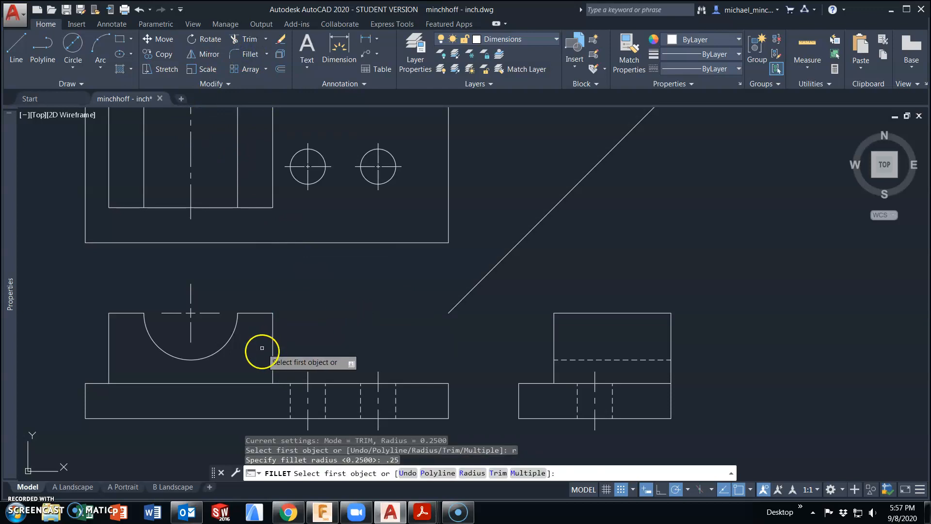
pyautogui.click(272, 370)
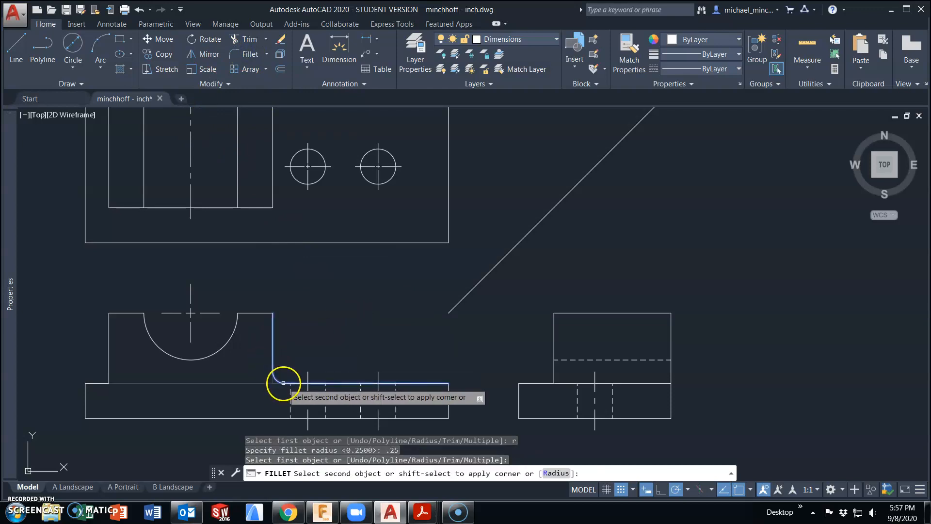
pyautogui.click(283, 382)
pyautogui.scroll(1, 254, 389)
pyautogui.scroll(1, 293, 374)
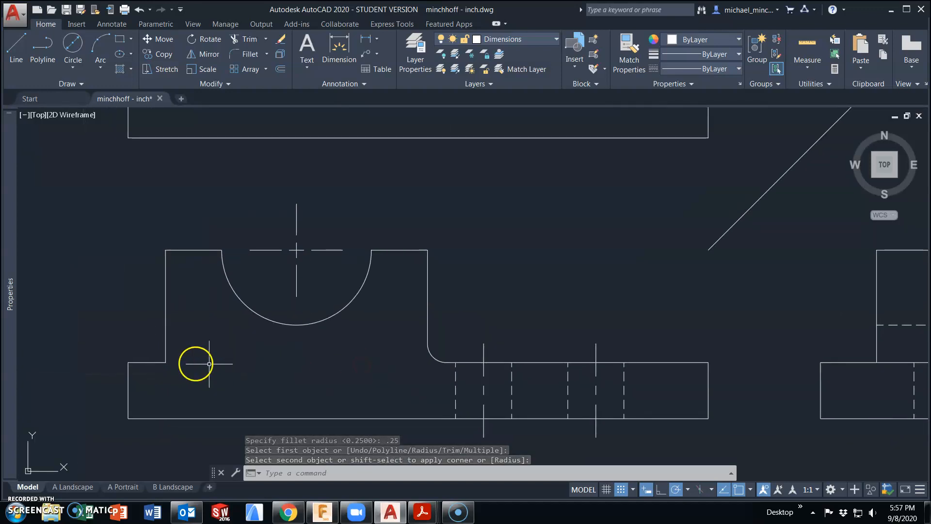
# Stretch the front view base's trimmed top line from the fillet back to the upper block's left side.
pyautogui.click(529, 363)
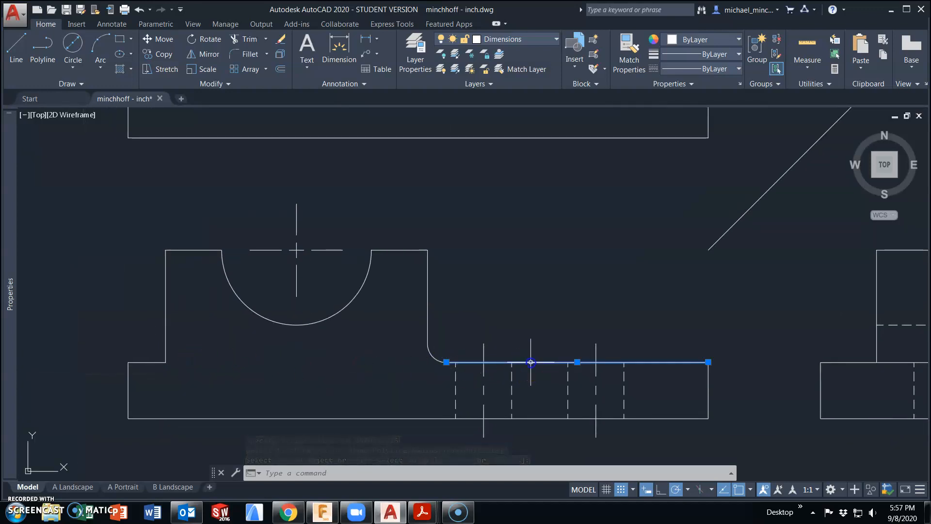
pyautogui.click(445, 361)
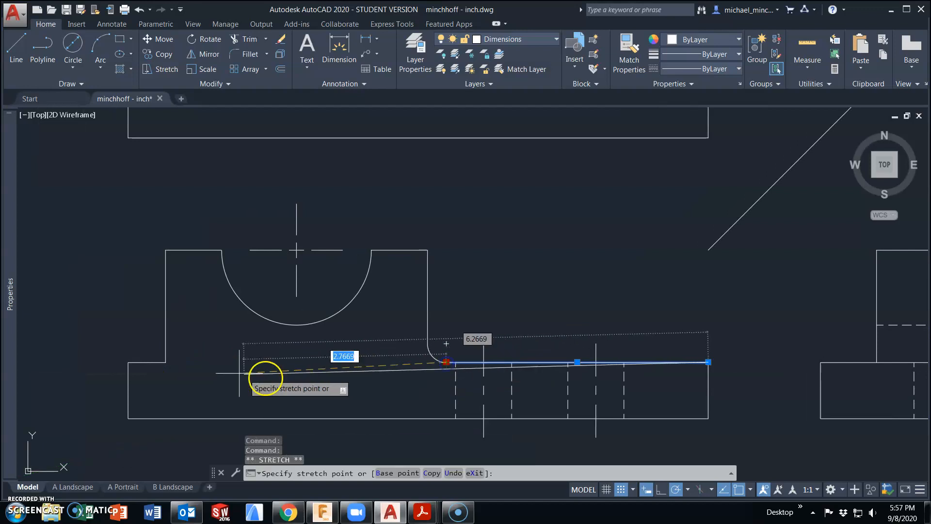
pyautogui.click(166, 361)
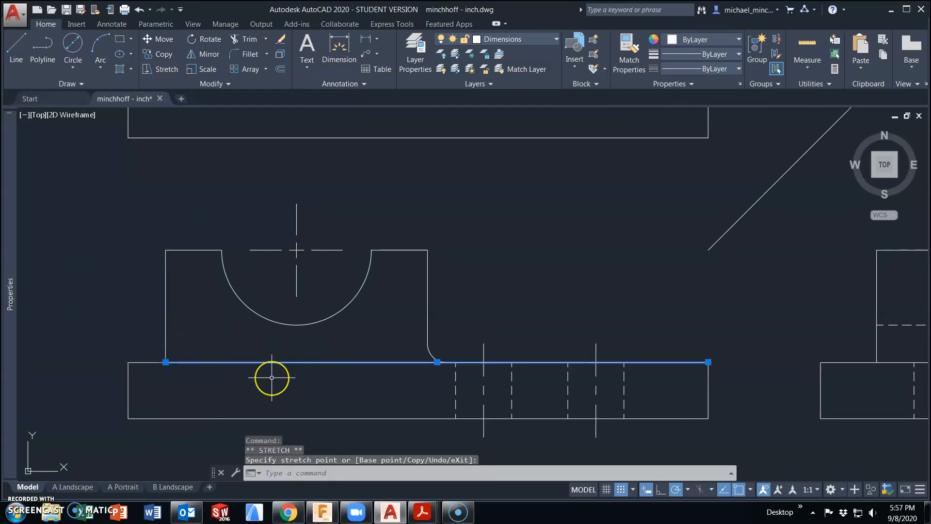
pyautogui.press('Escape')
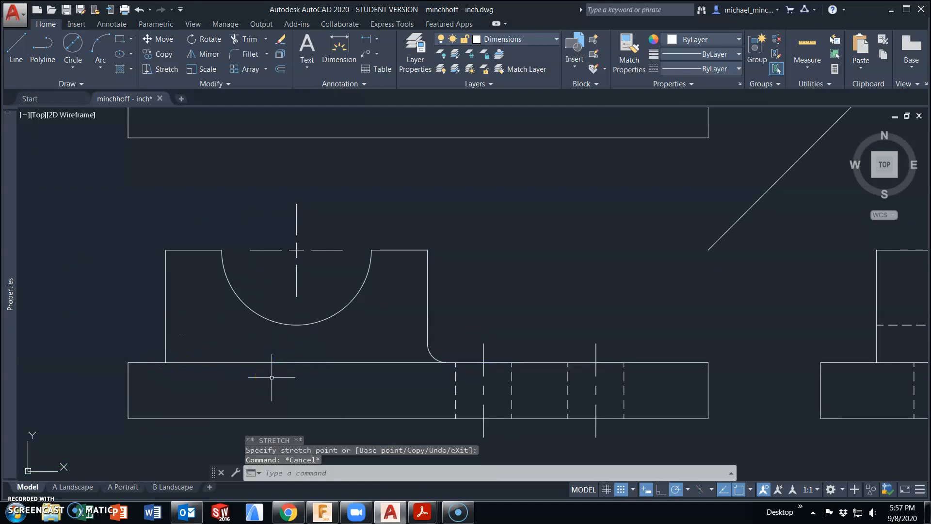
# Fillet the front view corner at the upper block's left side with radius 0.25, and extend the base's top line to meet the fillet.
pyautogui.click(247, 55)
pyautogui.click(165, 328)
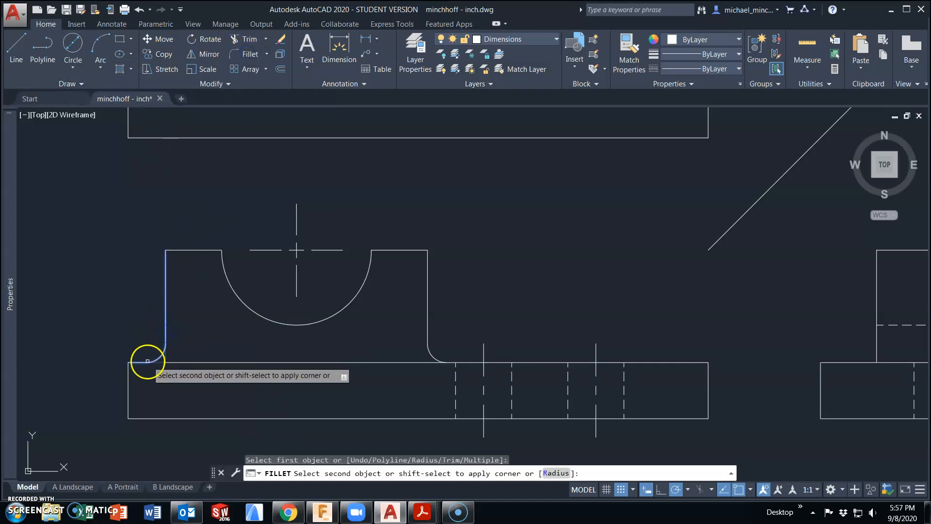
pyautogui.click(147, 362)
pyautogui.press('Escape')
pyautogui.click(165, 362)
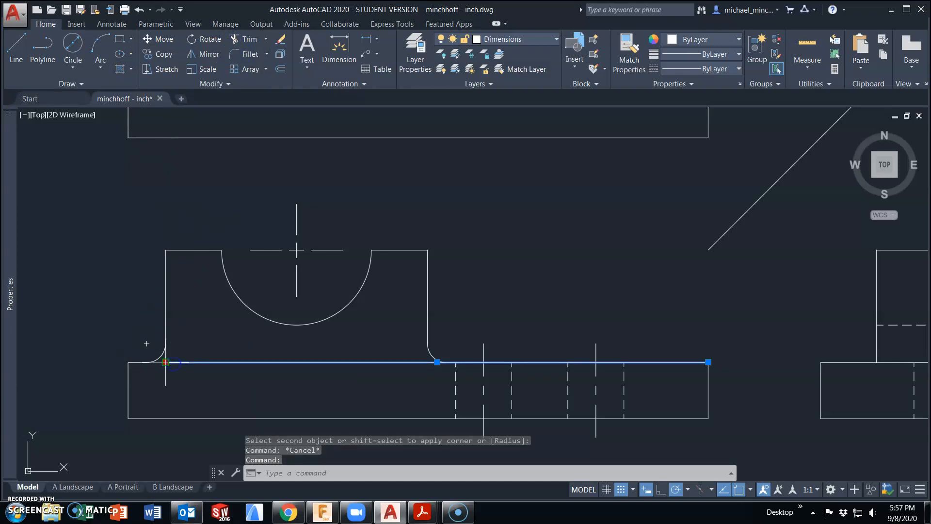
pyautogui.click(165, 362)
pyautogui.press('Escape')
pyautogui.scroll(-4, 336, 359)
pyautogui.moveTo(337, 358); pyautogui.dragTo(277, 349, button='middle')
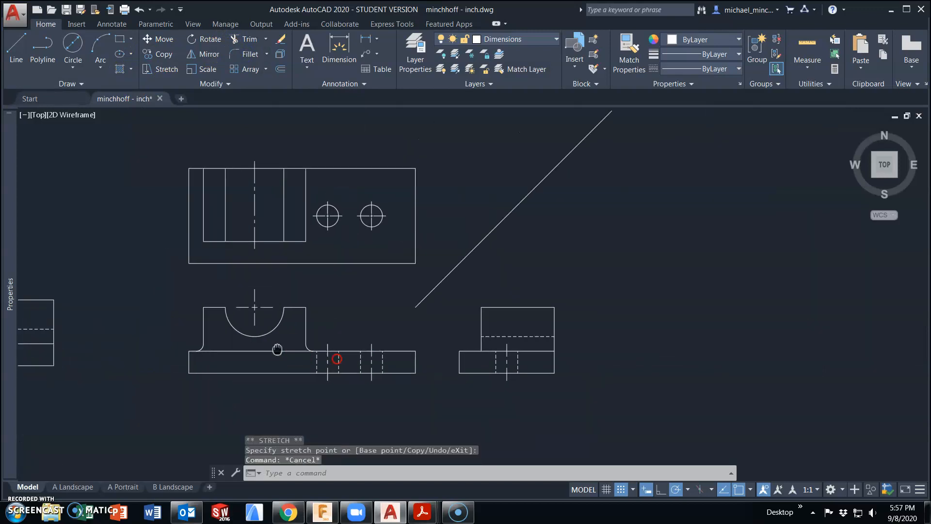
# Fillet the side view corner between the upper block's left side and the base's top line with a 0.25 radius.
pyautogui.rightClick(324, 308)
pyautogui.click(374, 109)
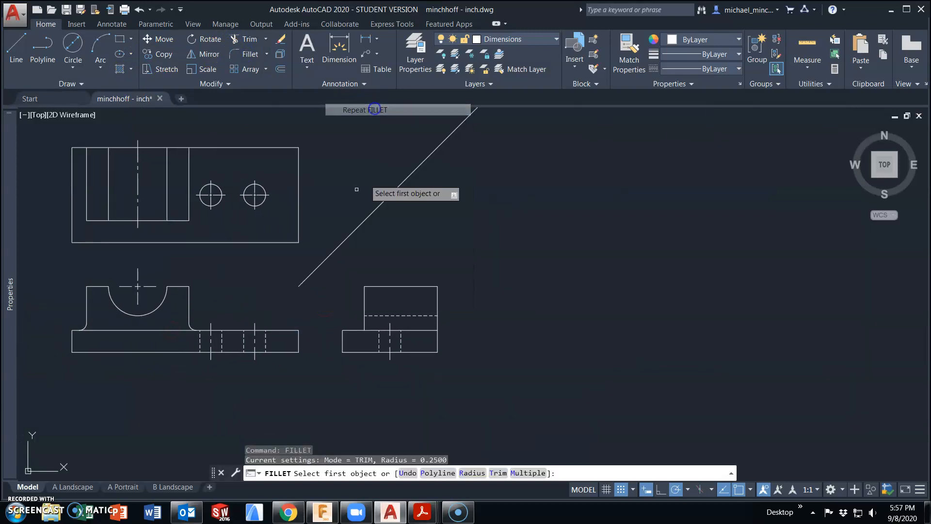
pyautogui.scroll(6, 357, 338)
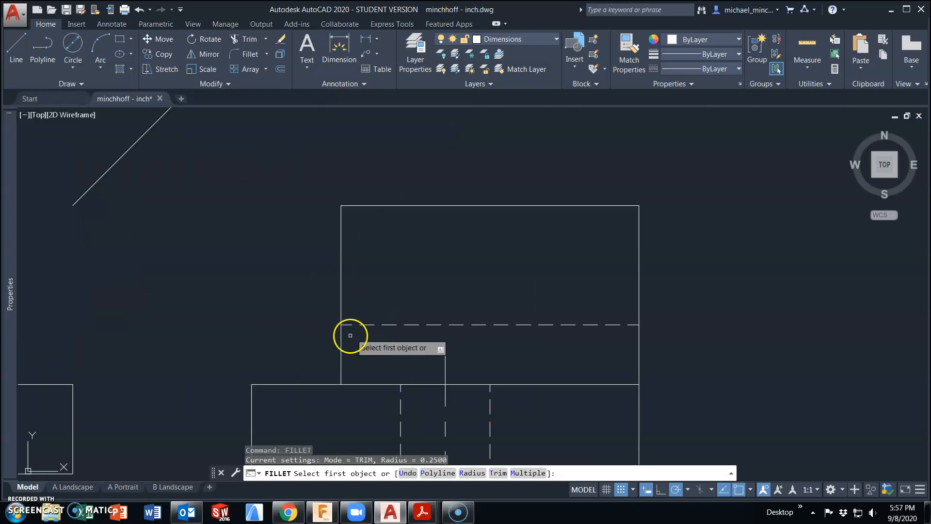
pyautogui.click(340, 366)
pyautogui.click(323, 384)
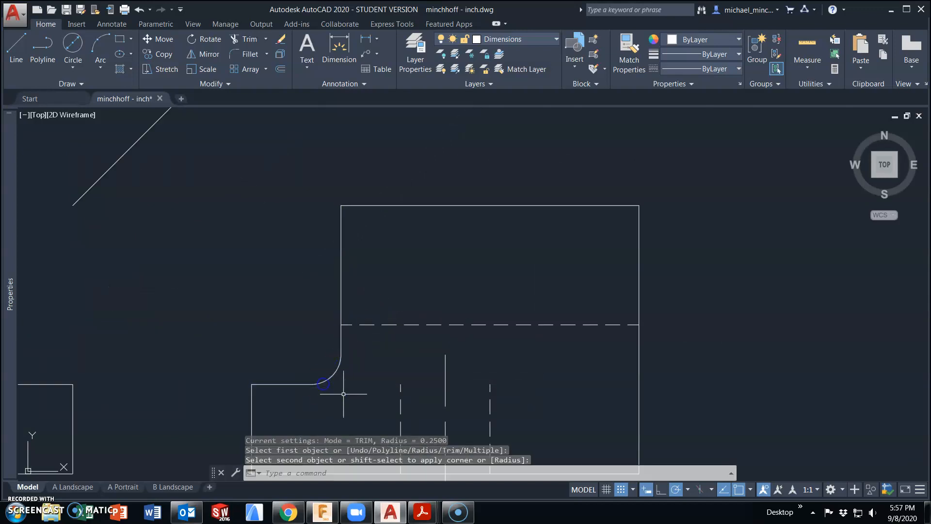
# Stretch the side view base's trimmed top line from the fillet across to the right edge.
pyautogui.click(287, 384)
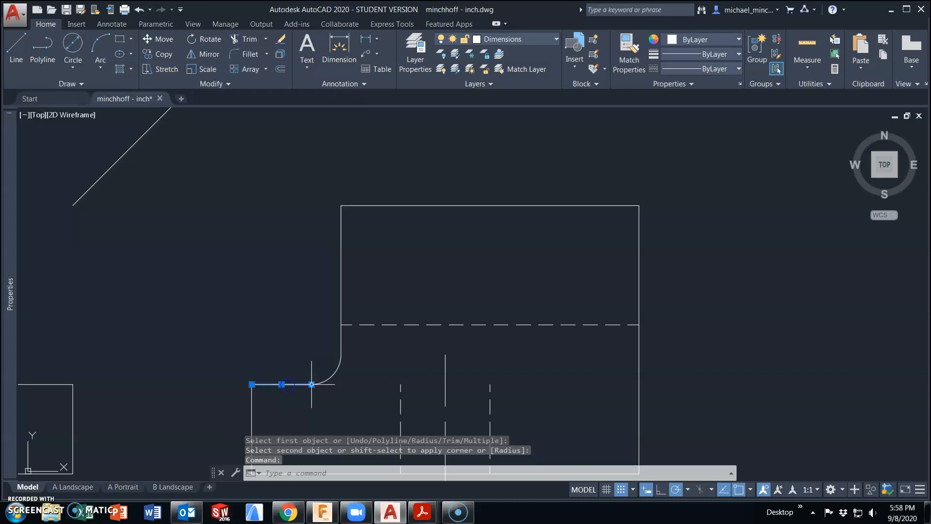
pyautogui.click(311, 384)
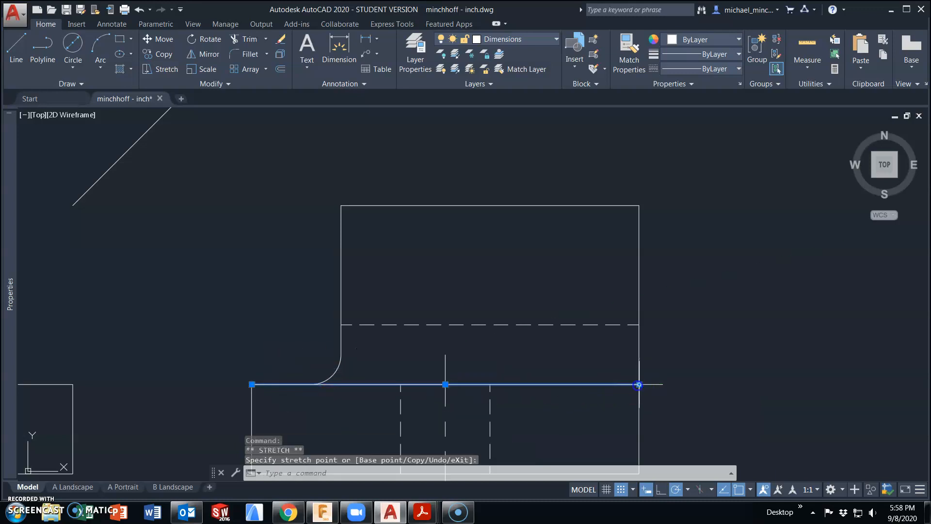
pyautogui.press('Escape')
pyautogui.scroll(-3, 318, 315)
pyautogui.scroll(-3, 237, 324)
pyautogui.moveTo(240, 324); pyautogui.dragTo(375, 322, button='middle')
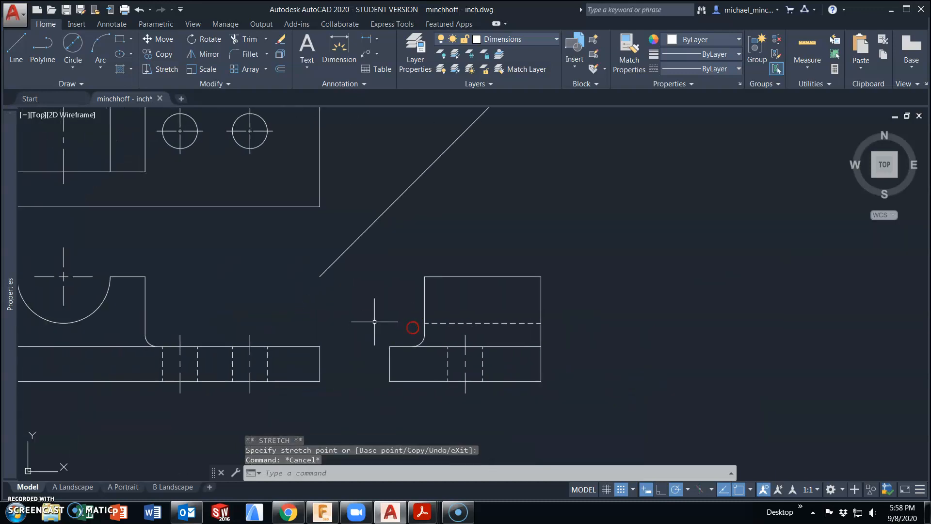
pyautogui.scroll(-2, 357, 322)
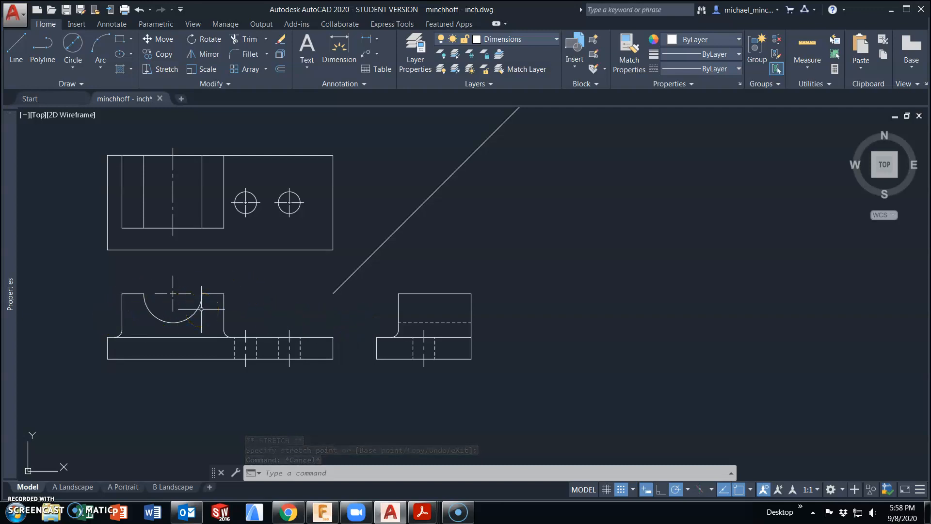
pyautogui.moveTo(251, 292); pyautogui.dragTo(296, 333, button='middle')
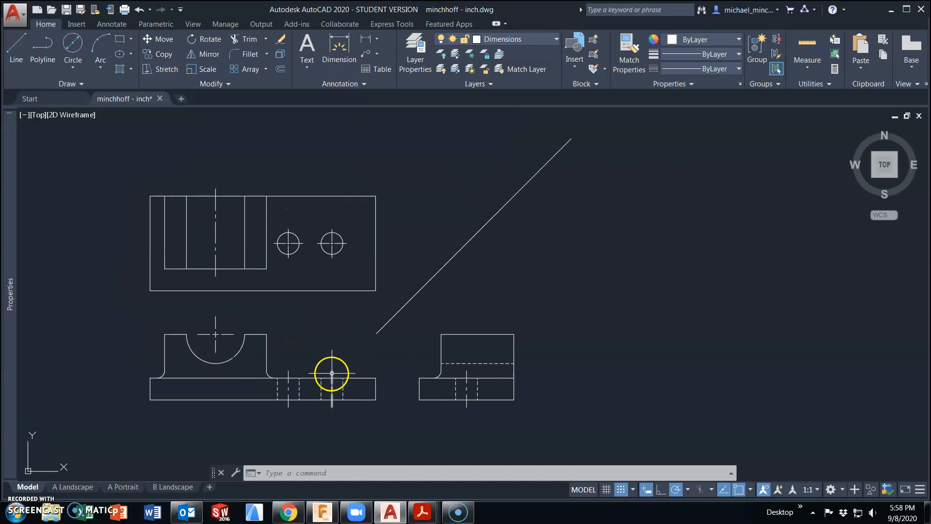